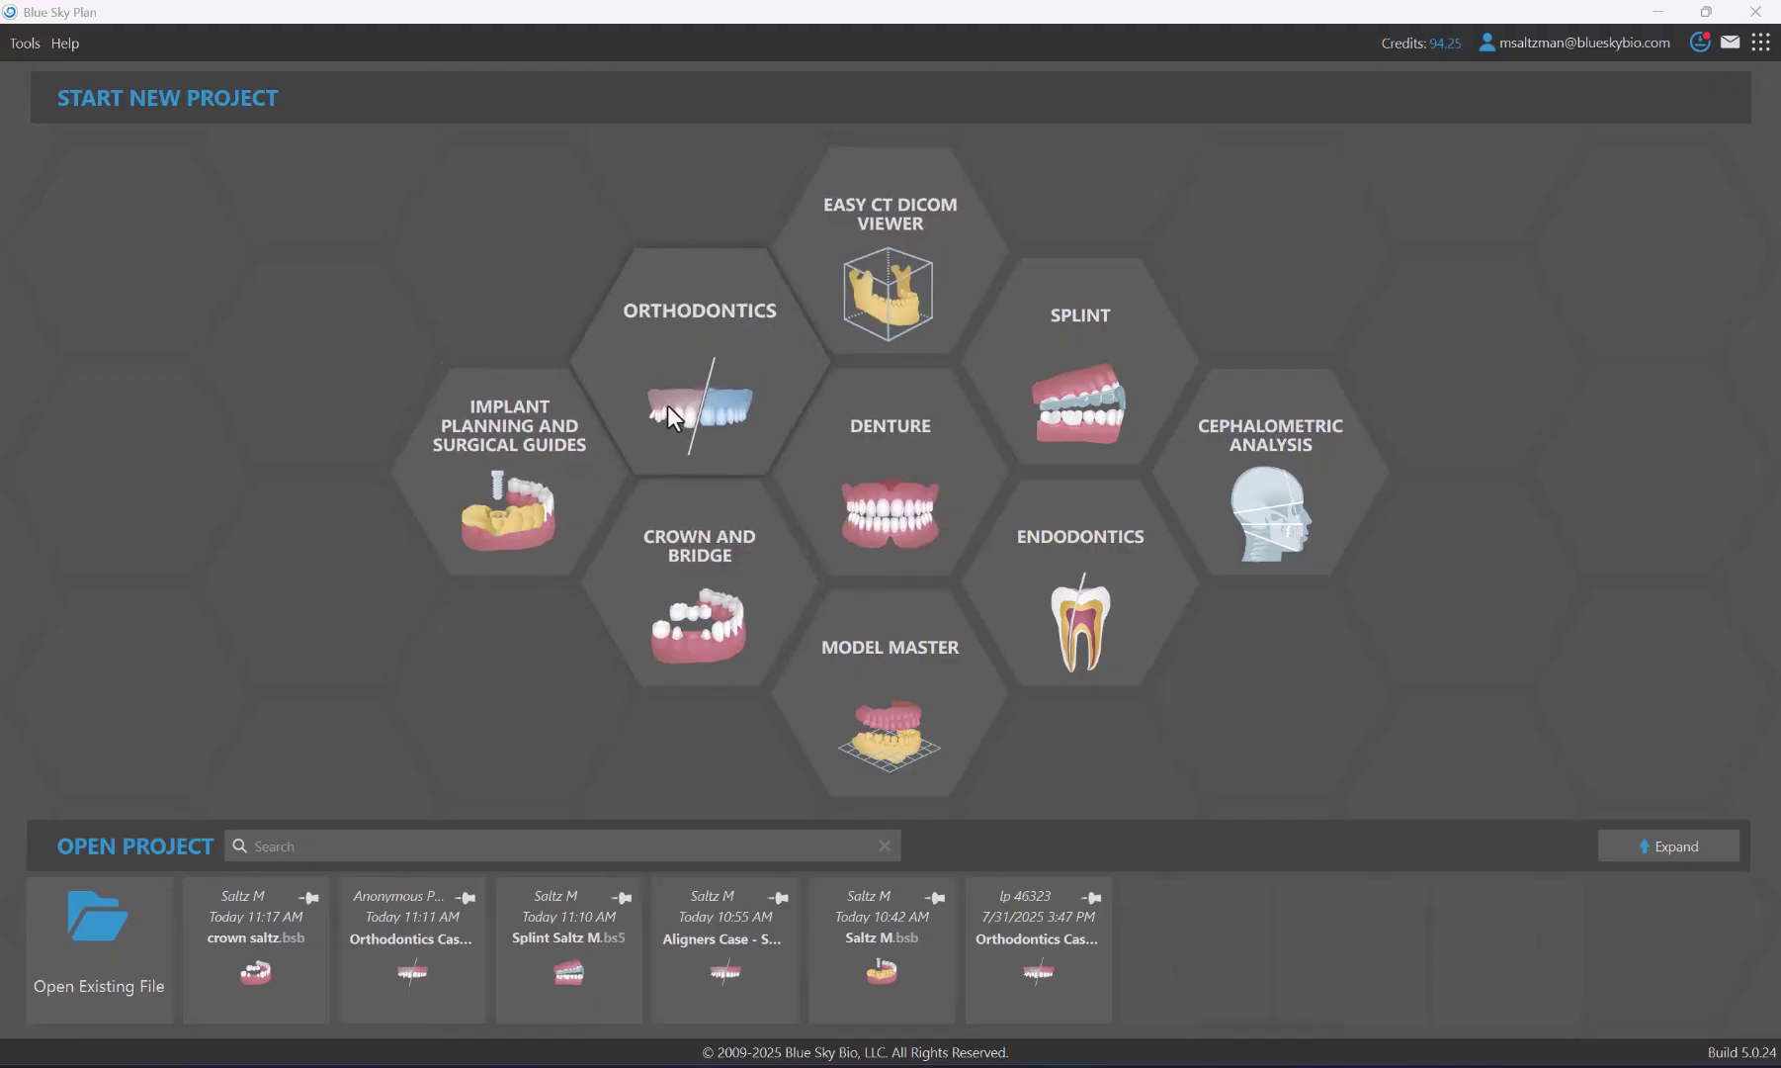
Browse the Implant Planning project types, then return to the full new-project grid.
left_click(573, 455)
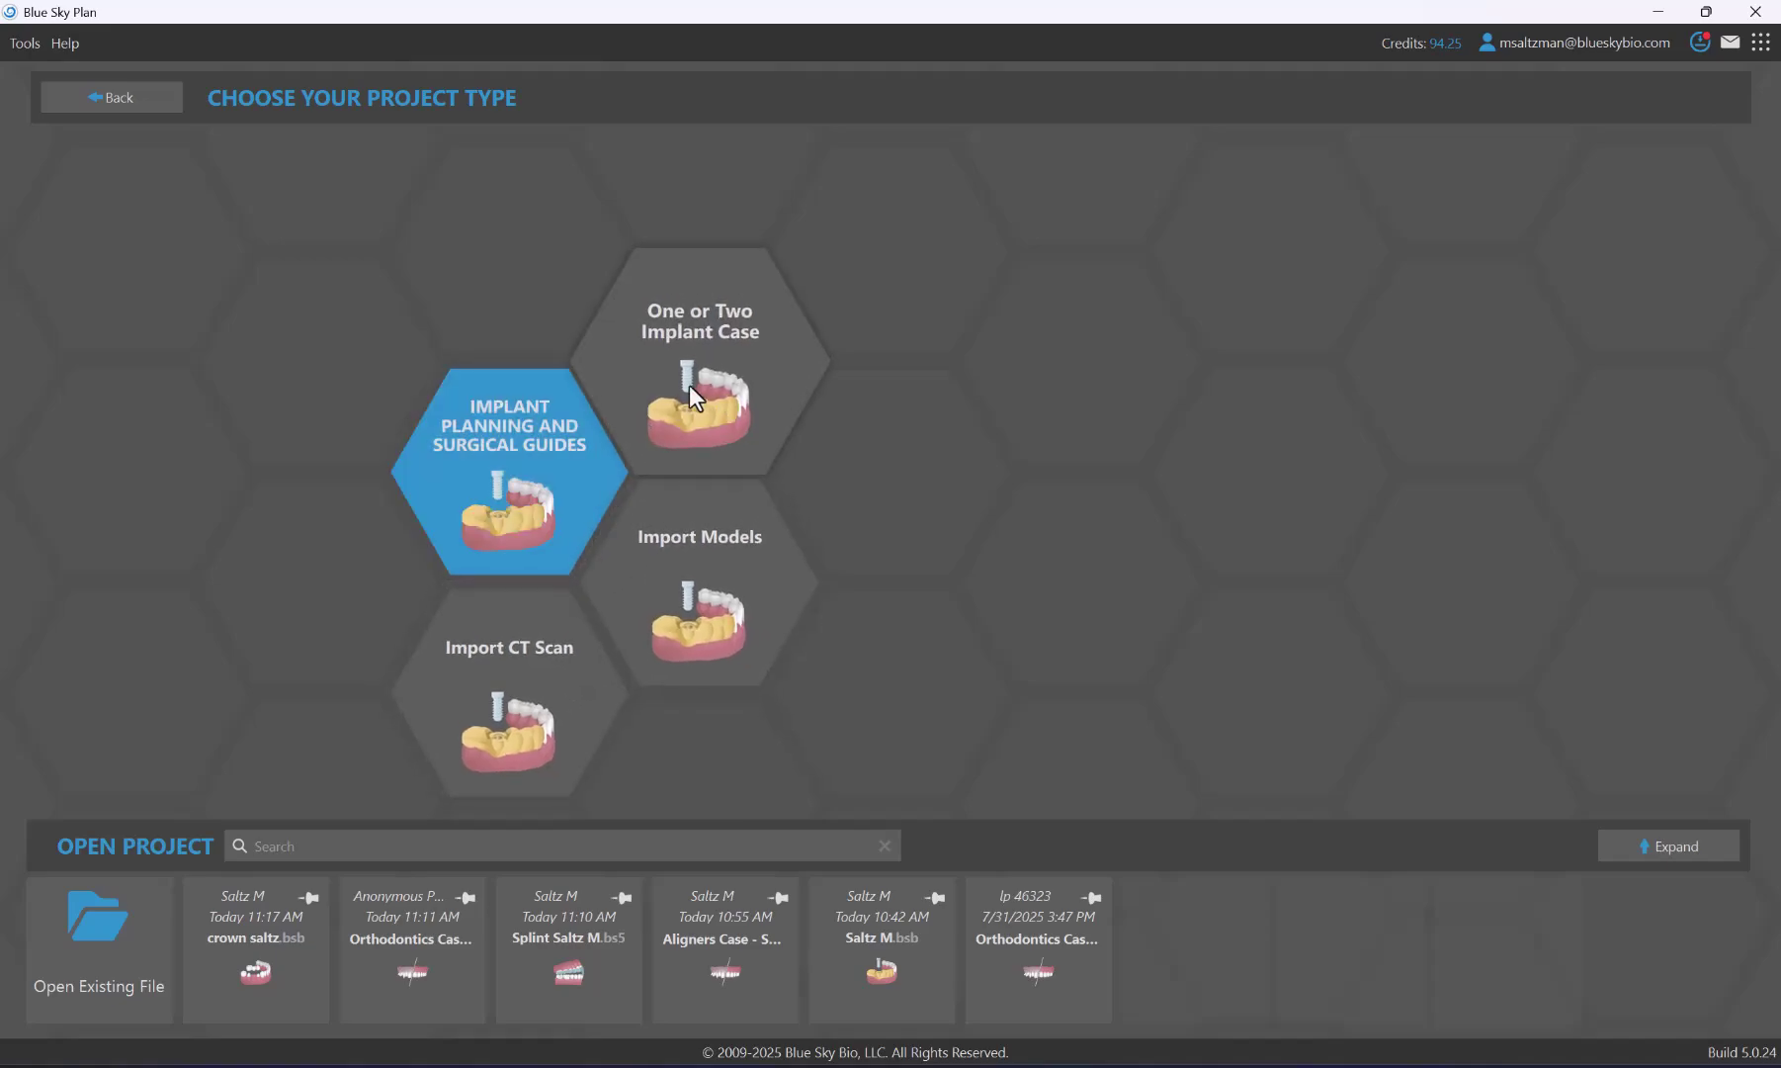
left_click(583, 472)
left_click(583, 472)
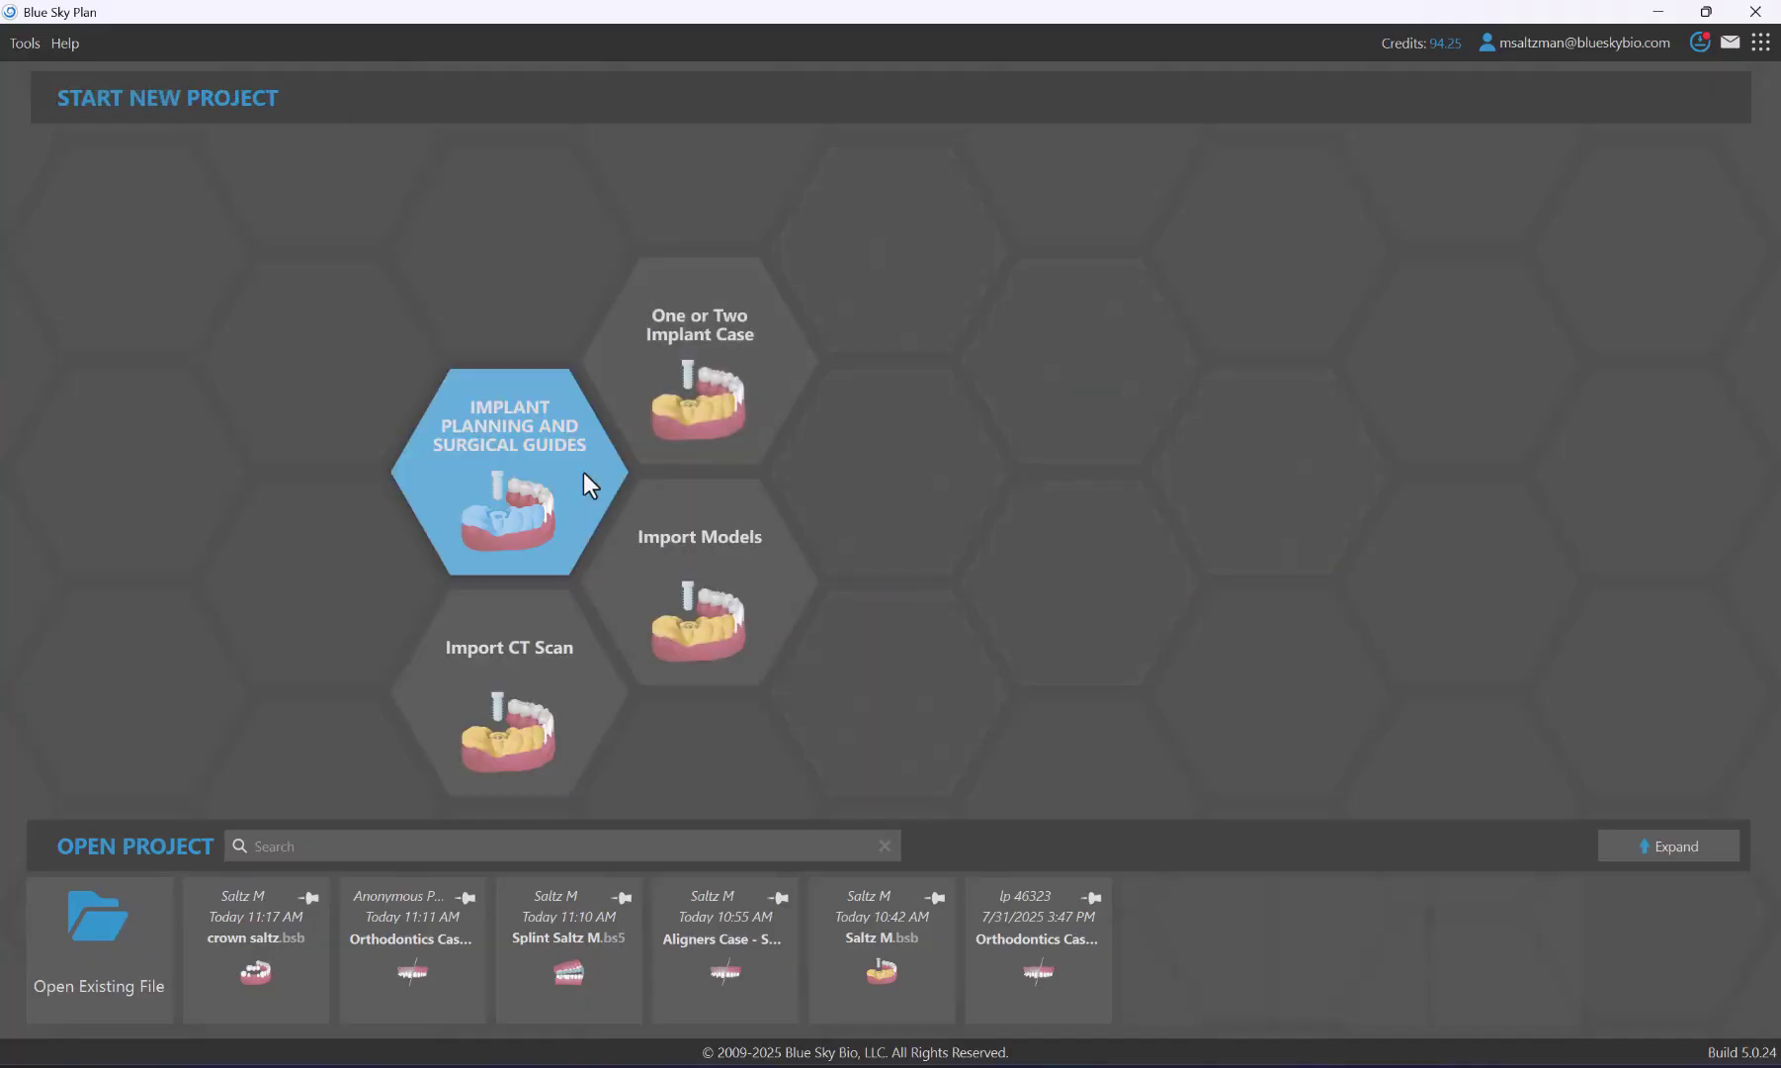
left_click(485, 478)
left_click(486, 478)
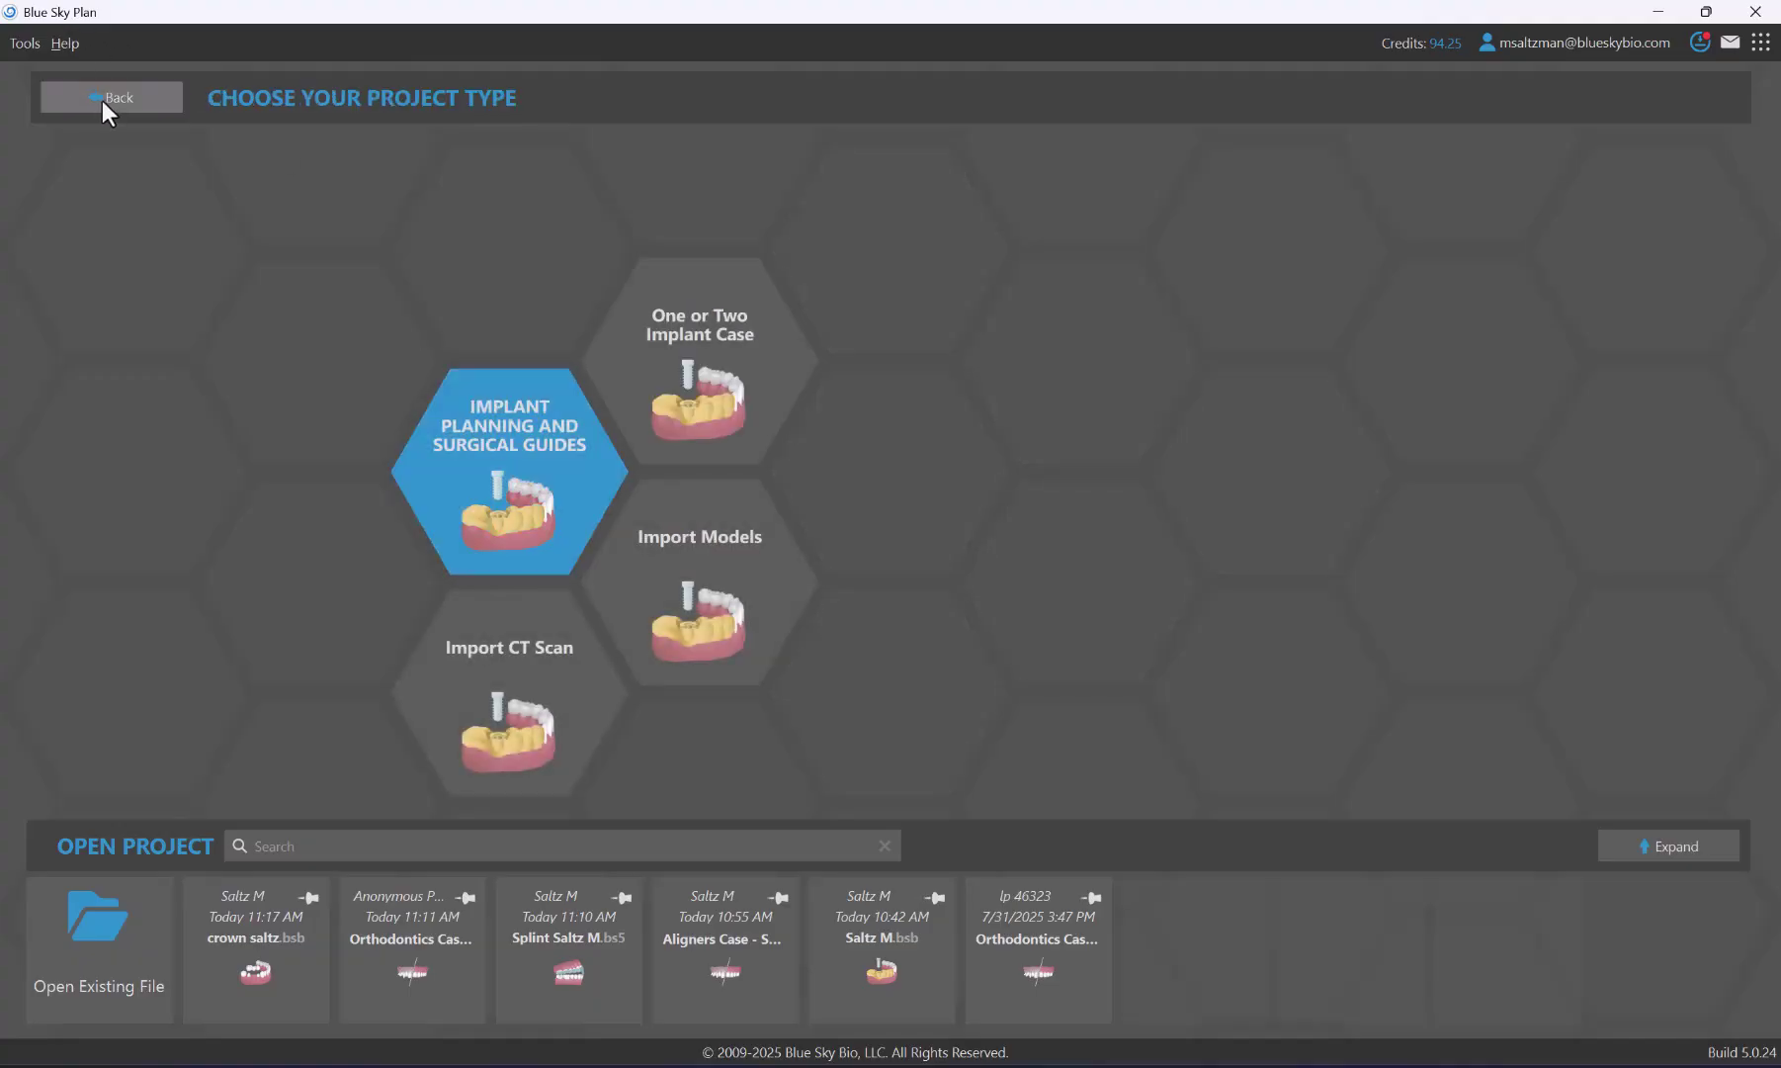
left_click(103, 101)
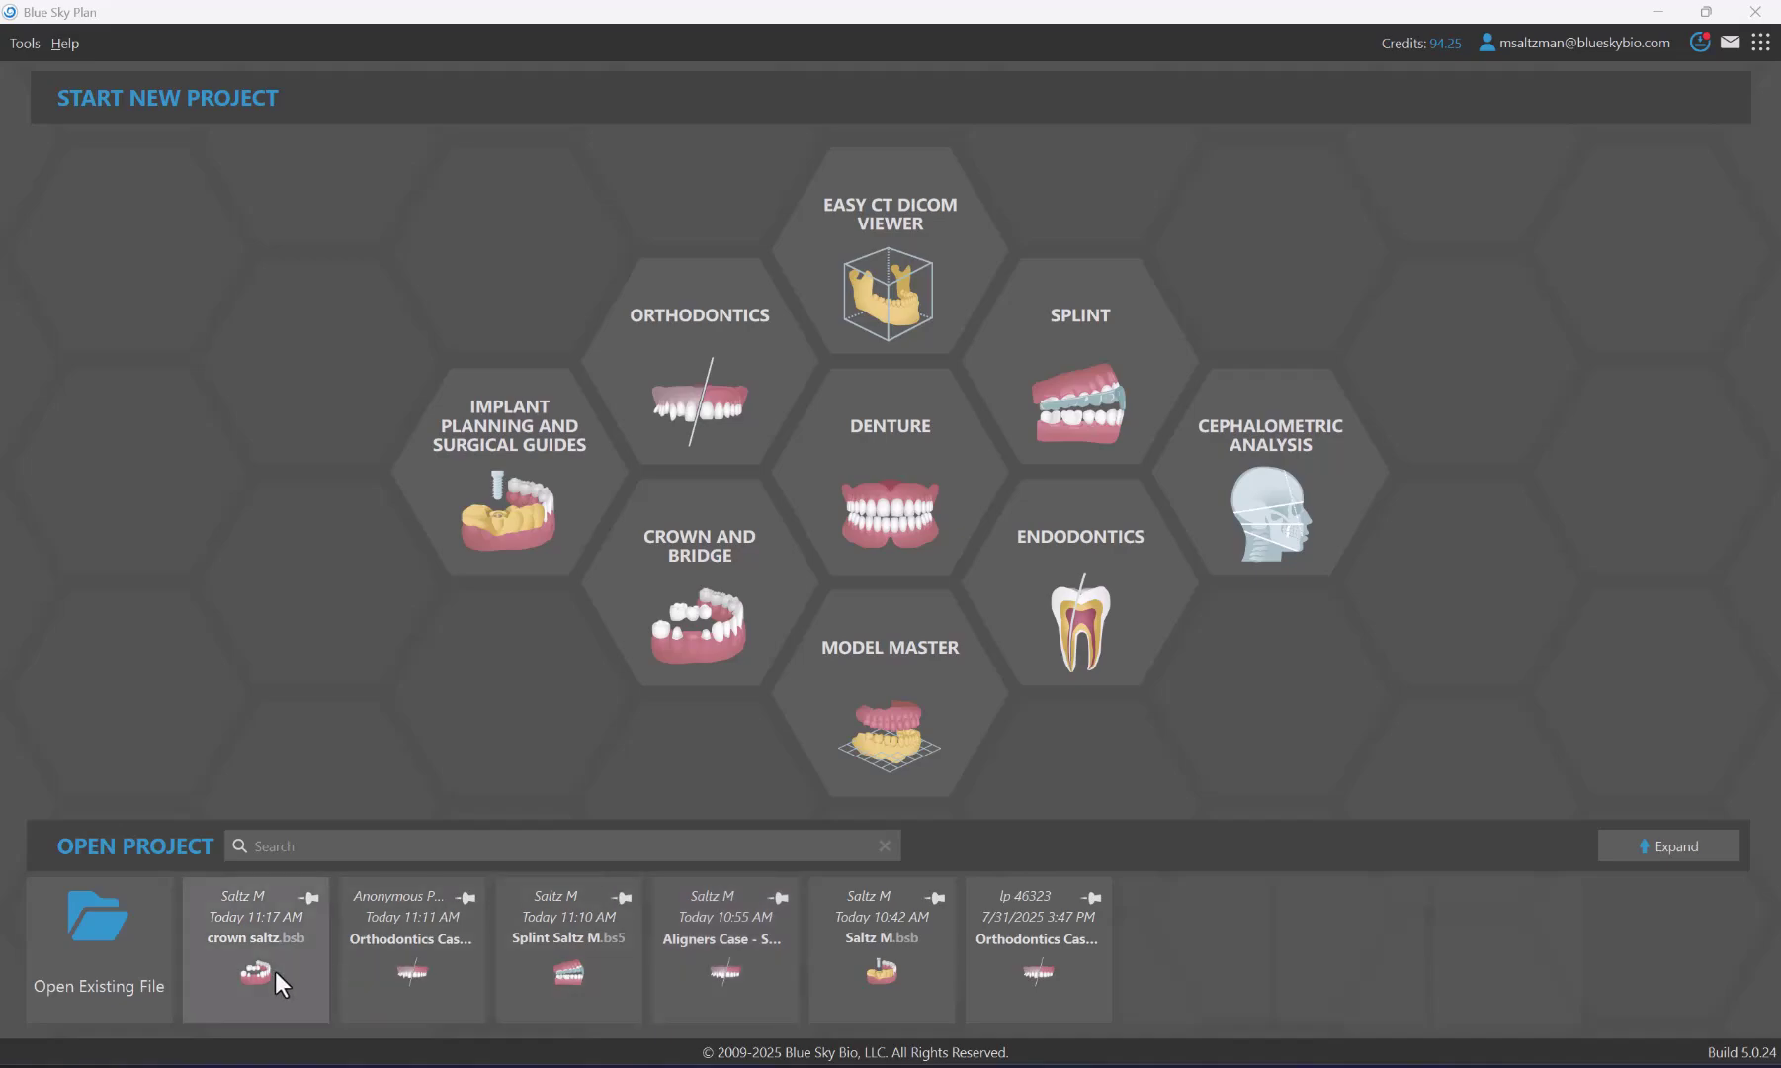
Search recent projects for 'aligne', 'salt' and other text, then clear the search.
left_click(344, 848)
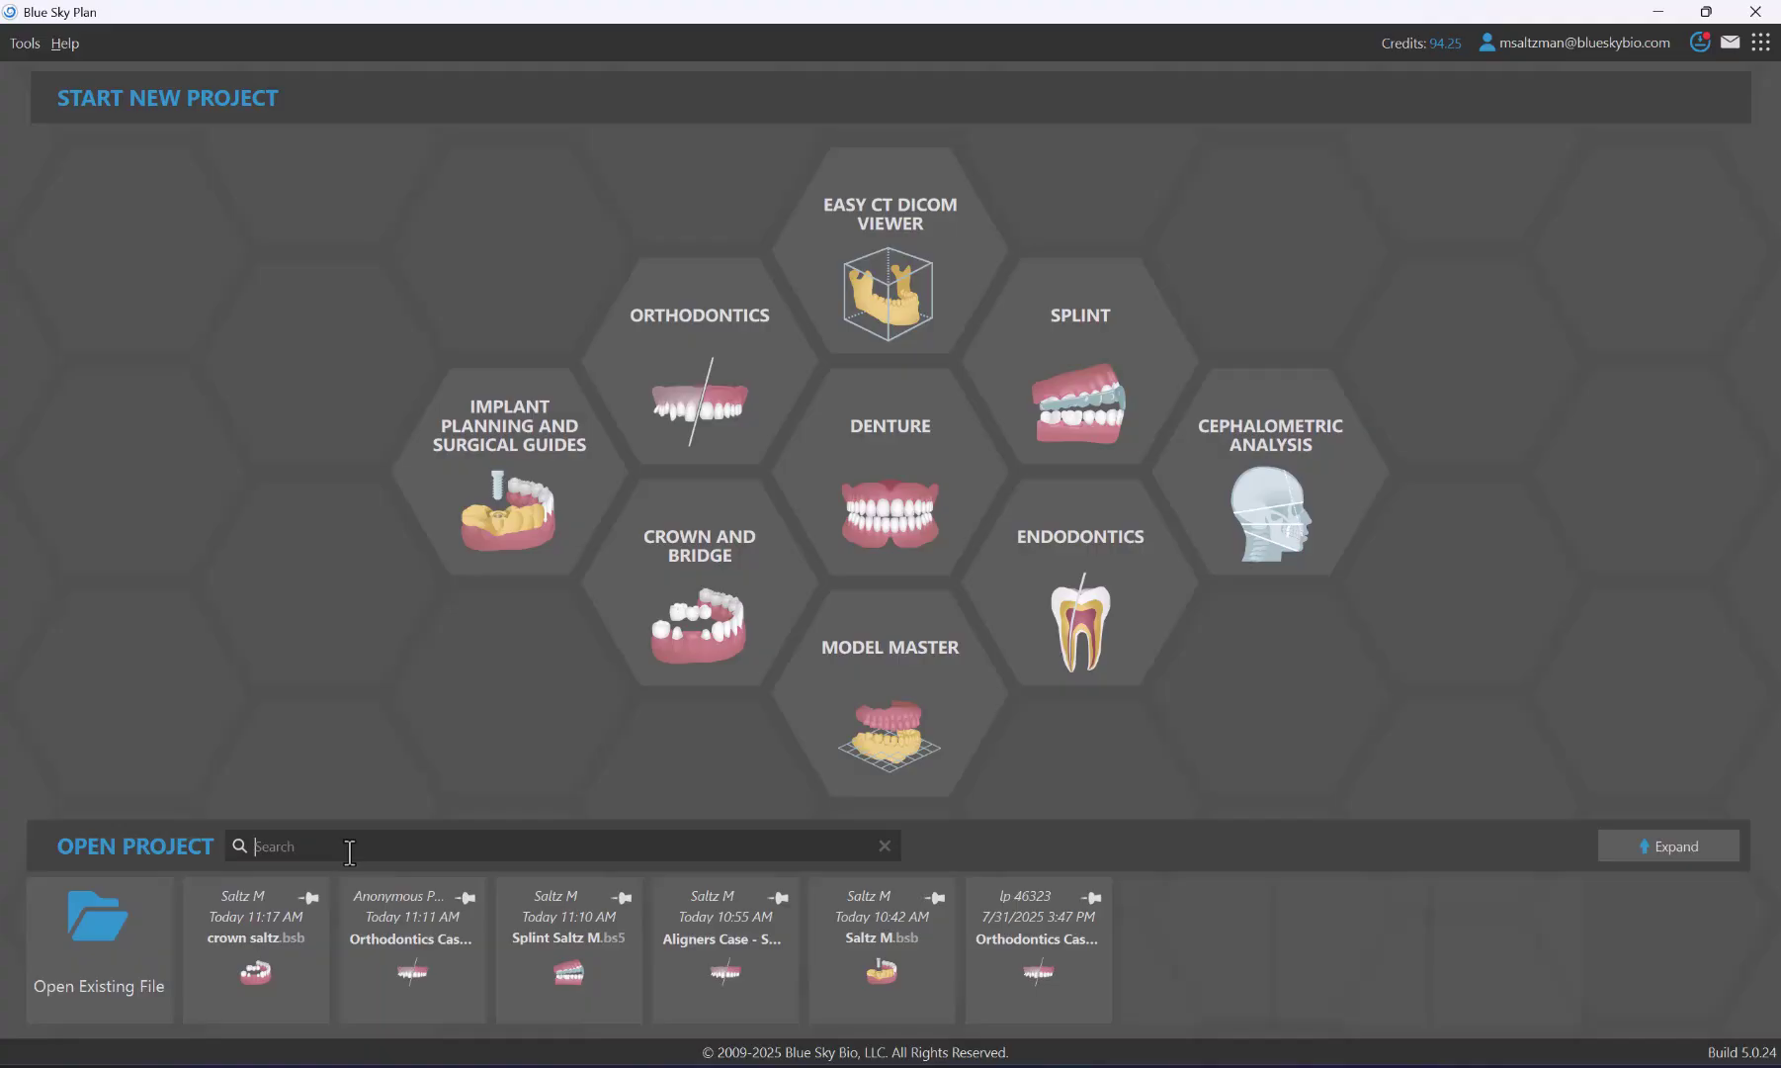
type("aligne")
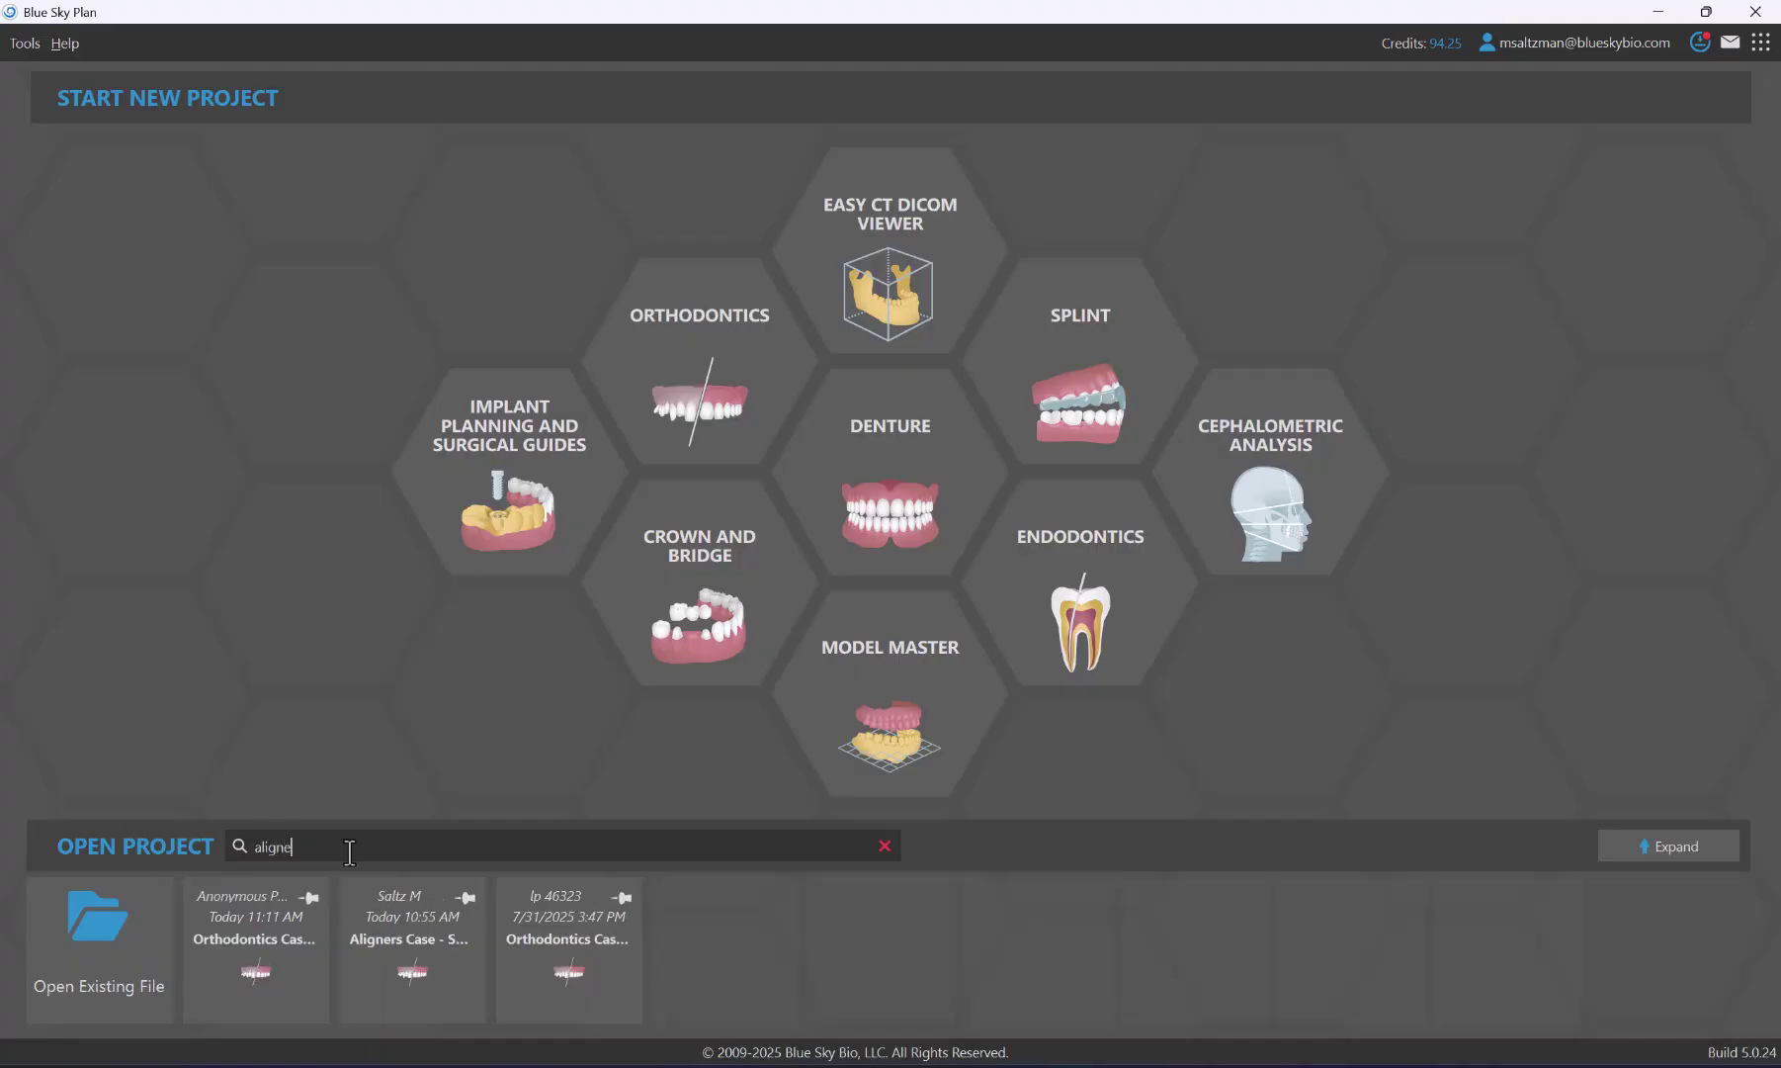
key("BackSpace")
key("BackSpace")
key("BackSpace")
key("BackSpace")
key("BackSpace")
key("BackSpace")
type("saltz")
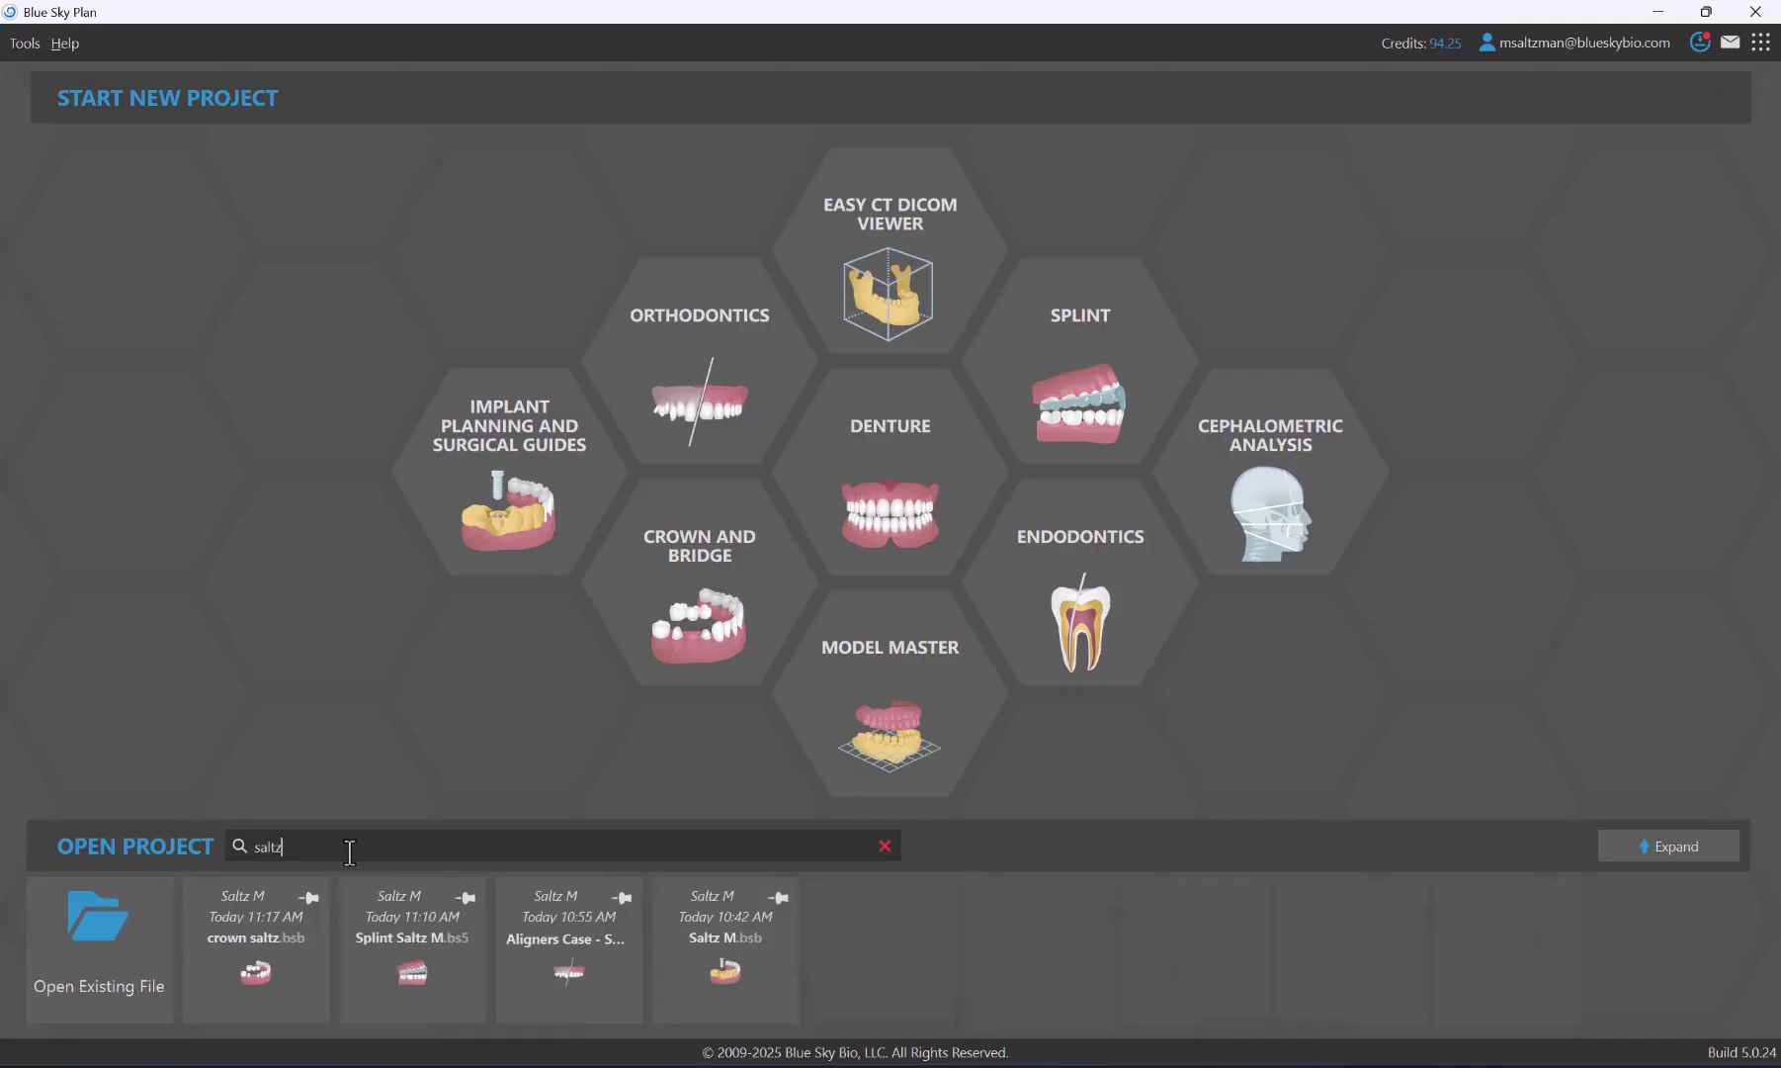
key("BackSpace")
key("BackSpace")
key("BackSpace")
key("BackSpace")
type("asdfa")
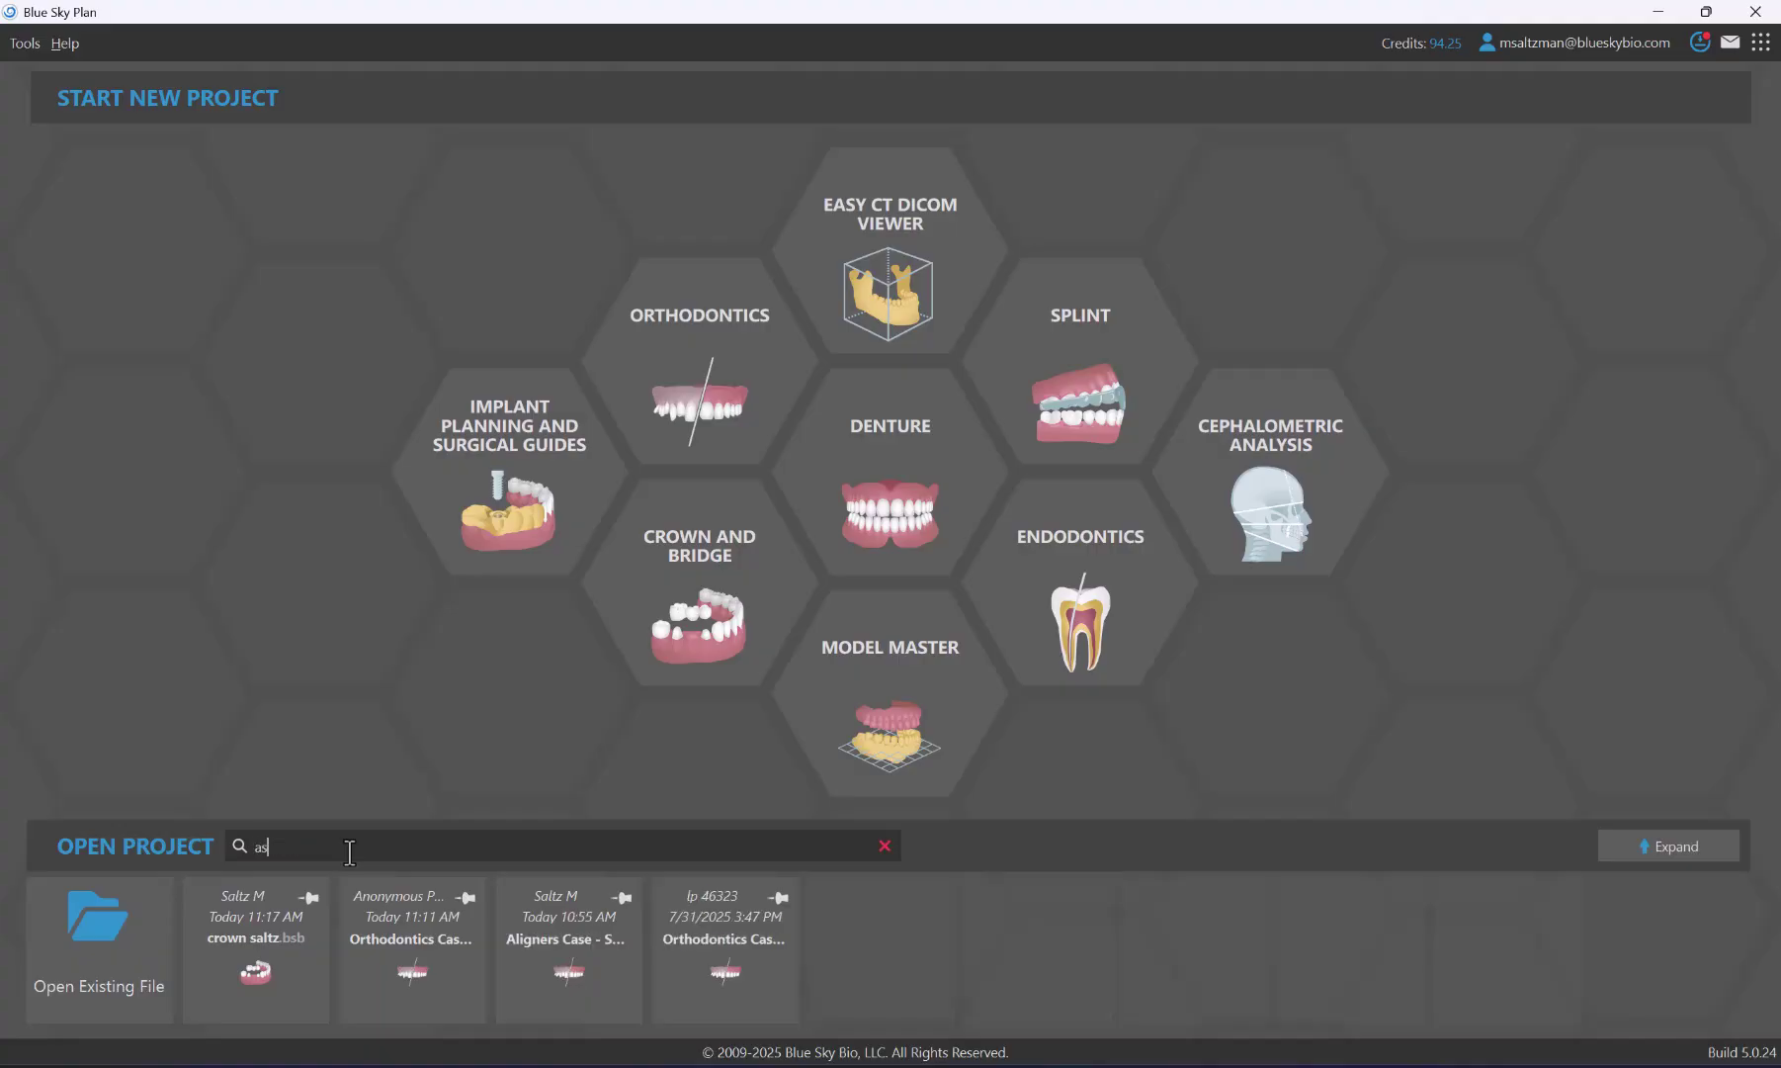
key("BackSpace")
key("BackSpace")
key("BackSpace")
key("BackSpace")
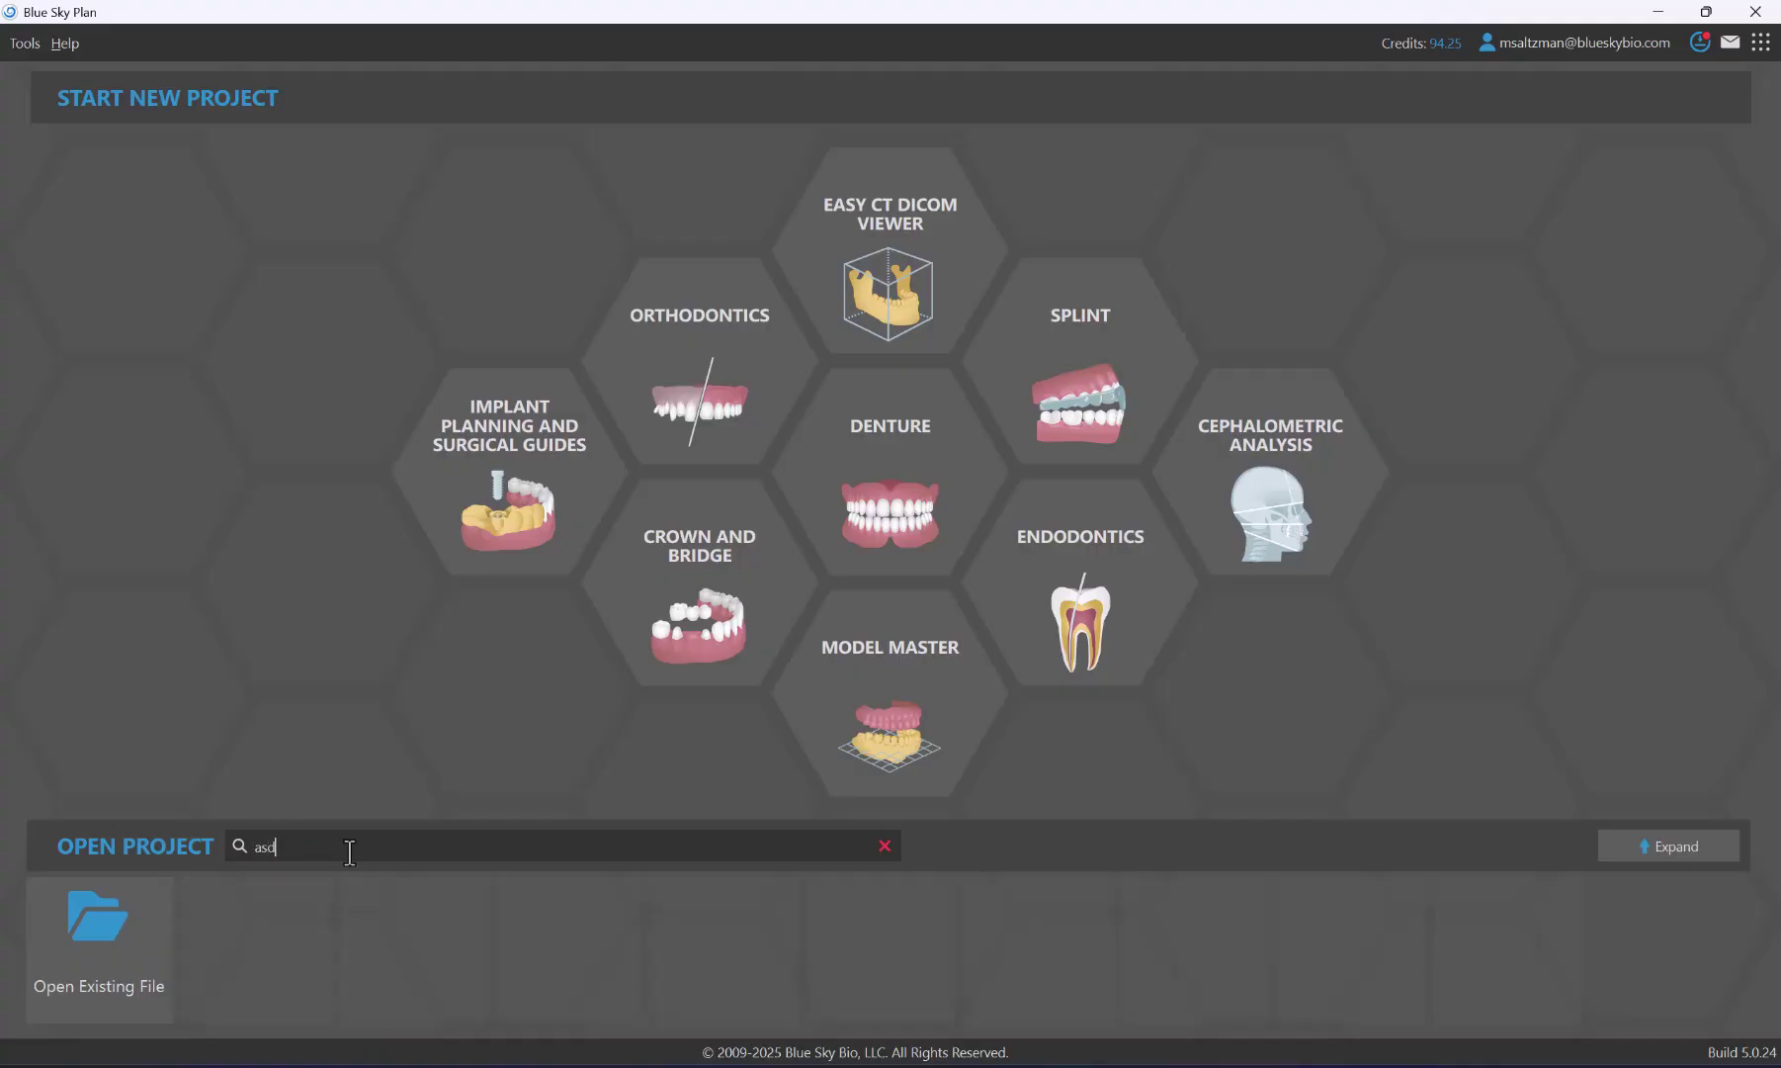
type("sadsf")
left_click(885, 845)
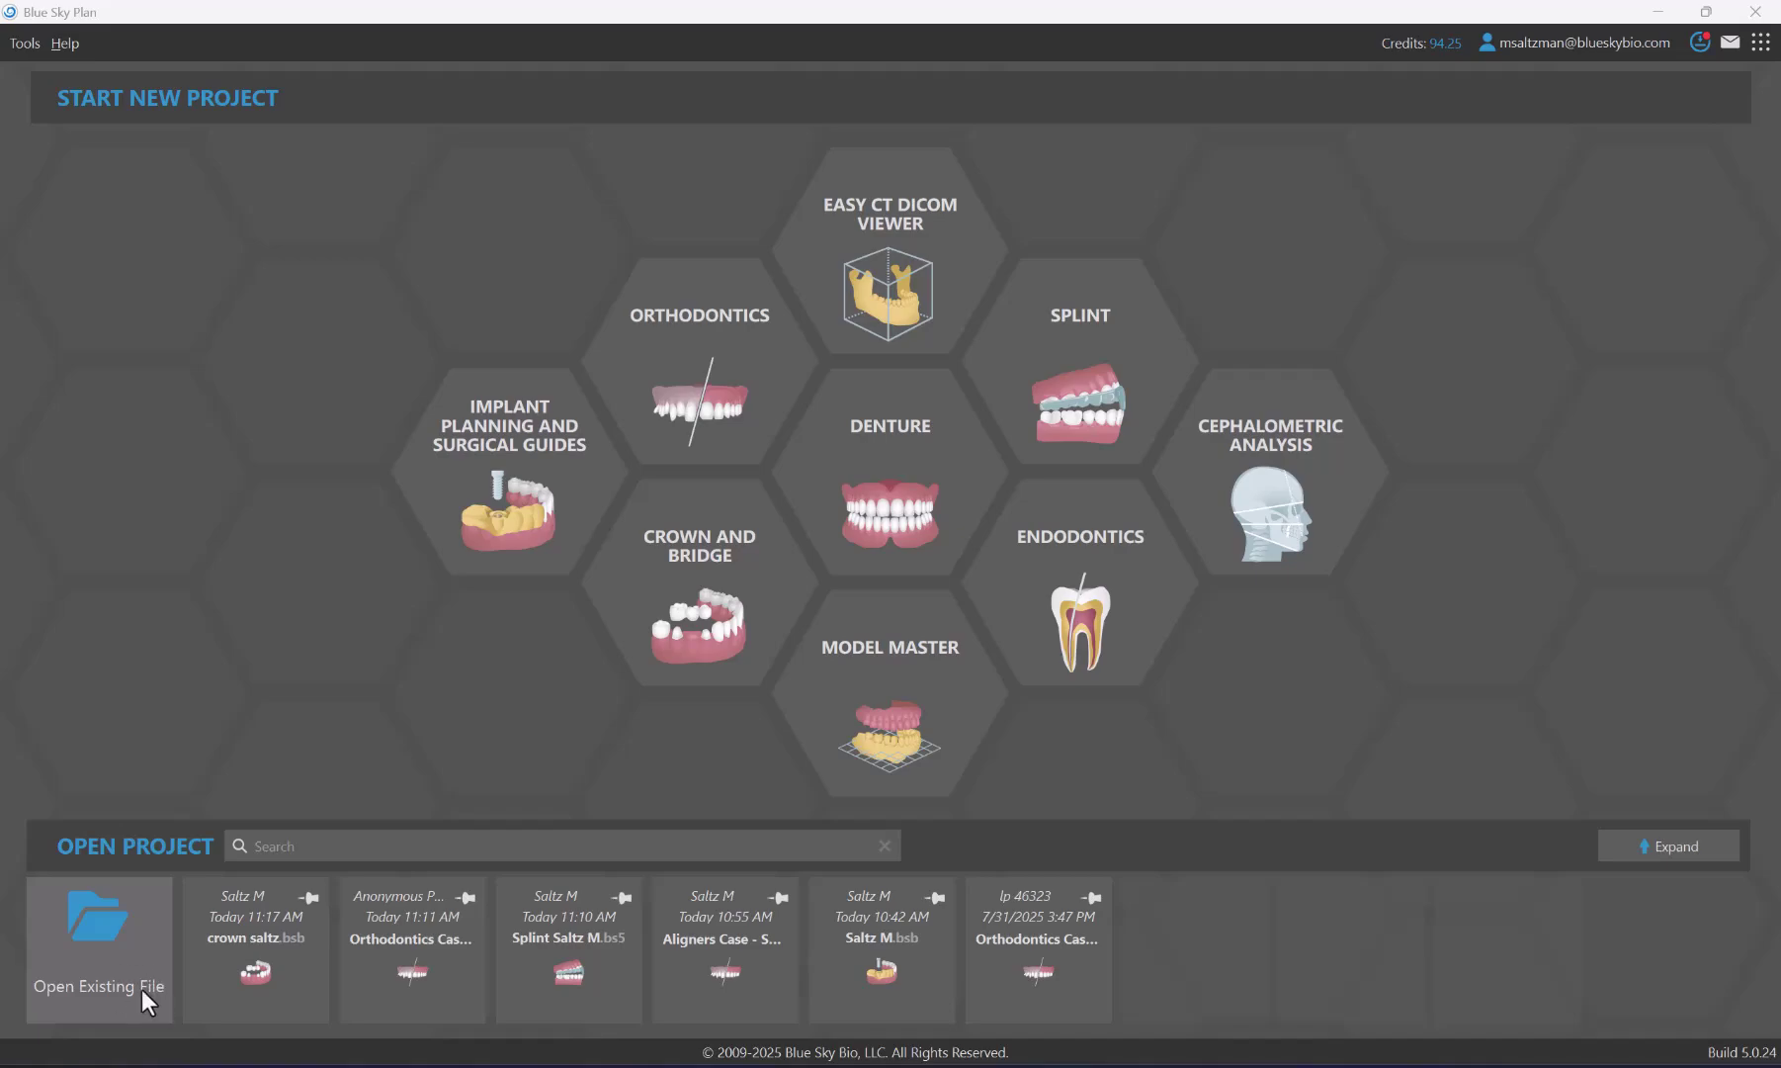
Browse for an existing project file, then close the file browser without opening anything.
left_click(117, 964)
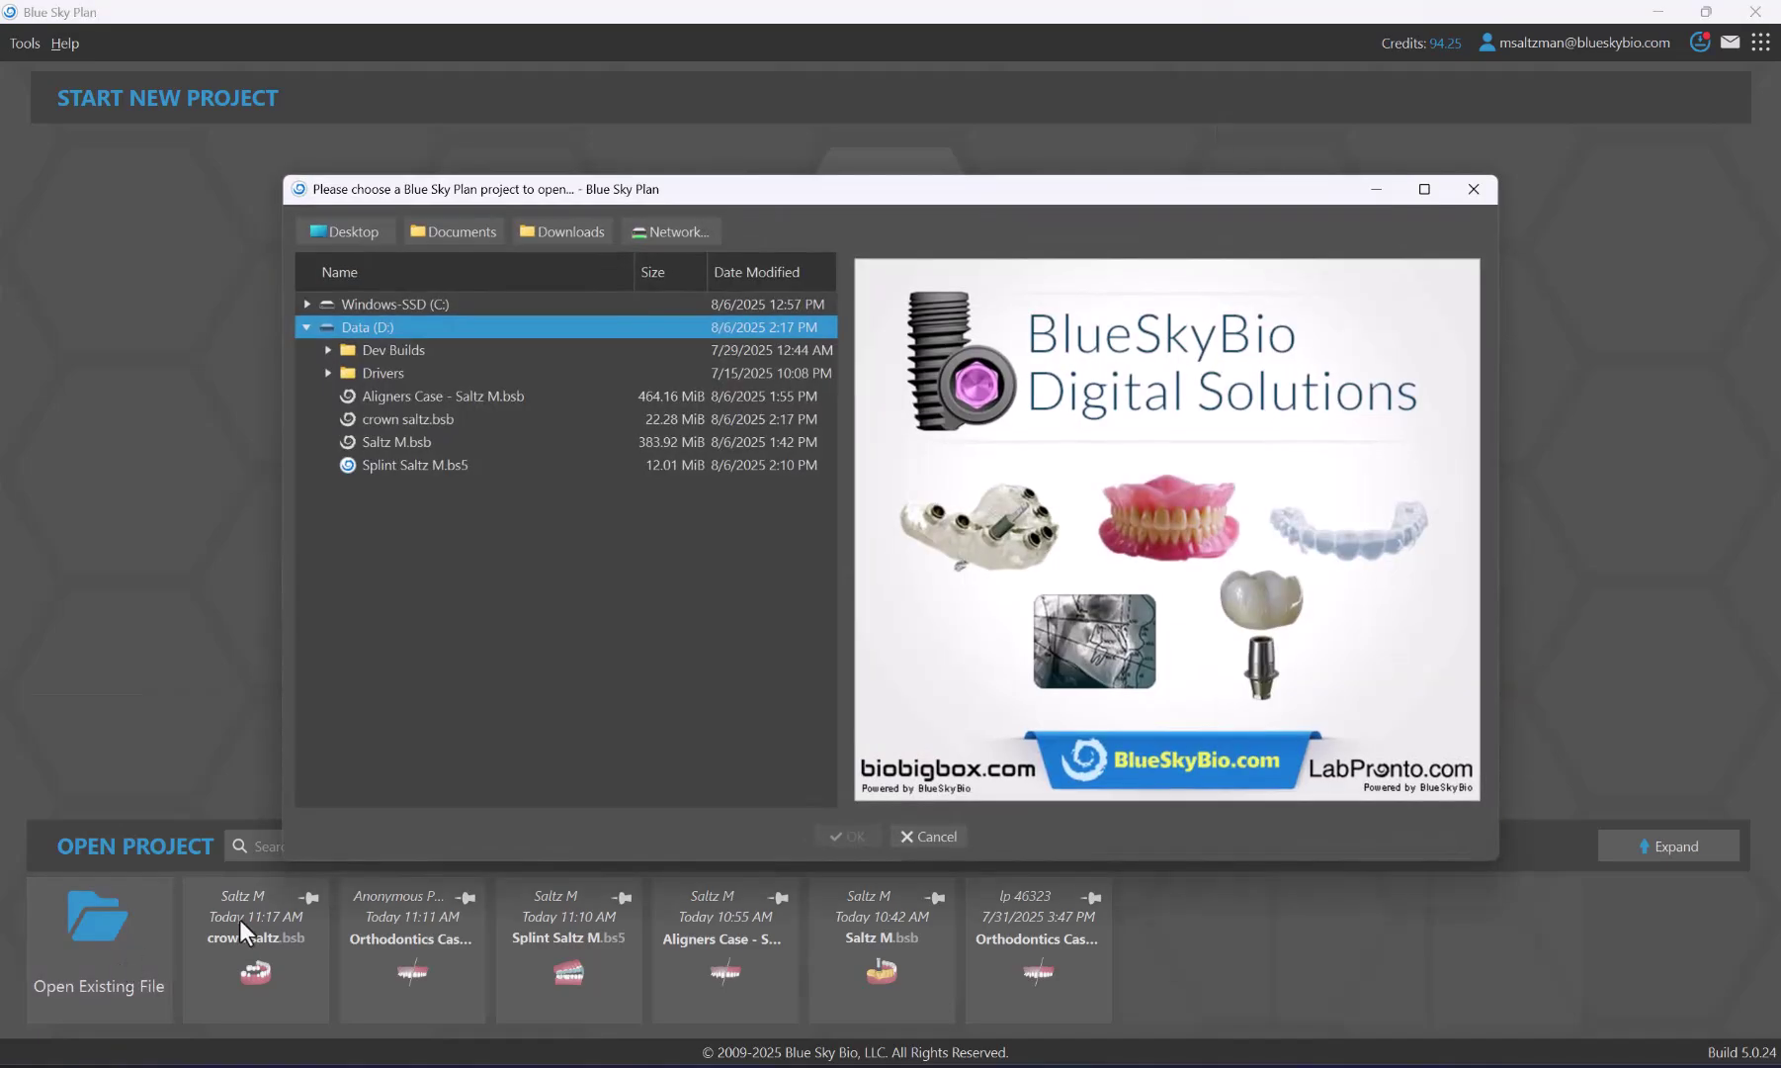
left_click_drag(841, 196, 860, 316)
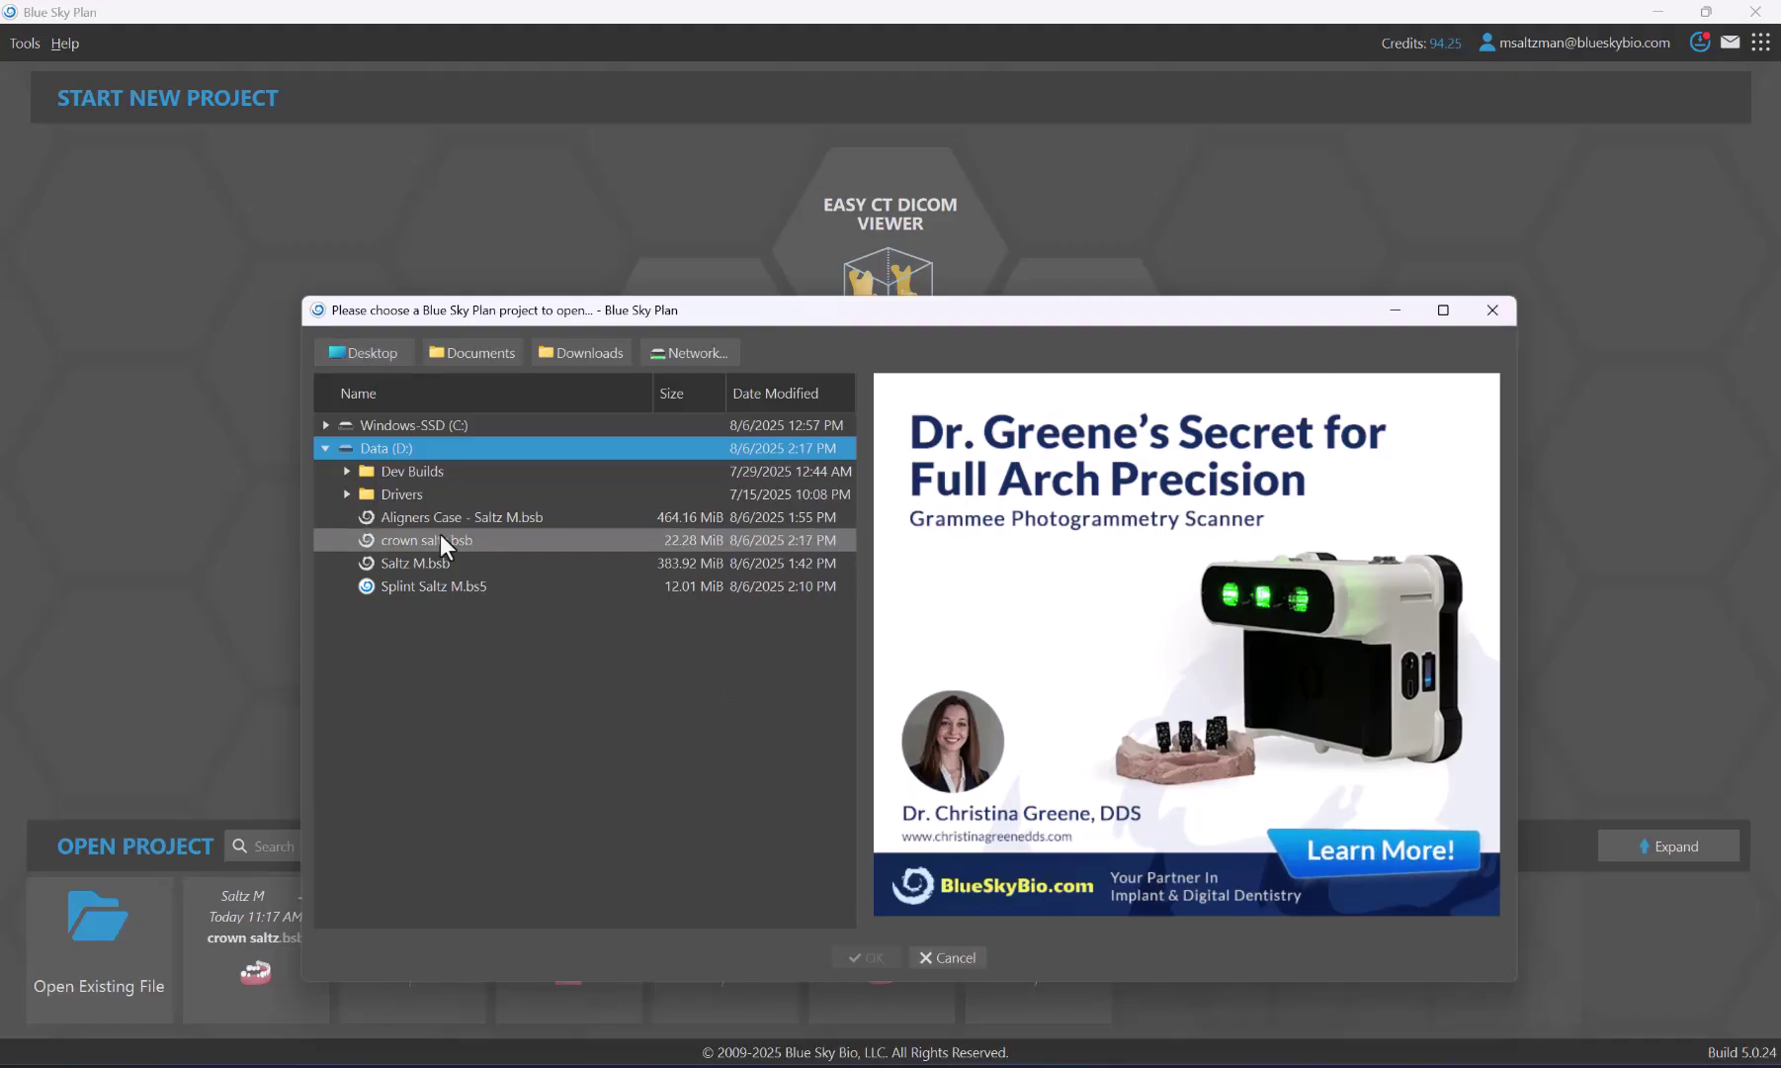
left_click(947, 957)
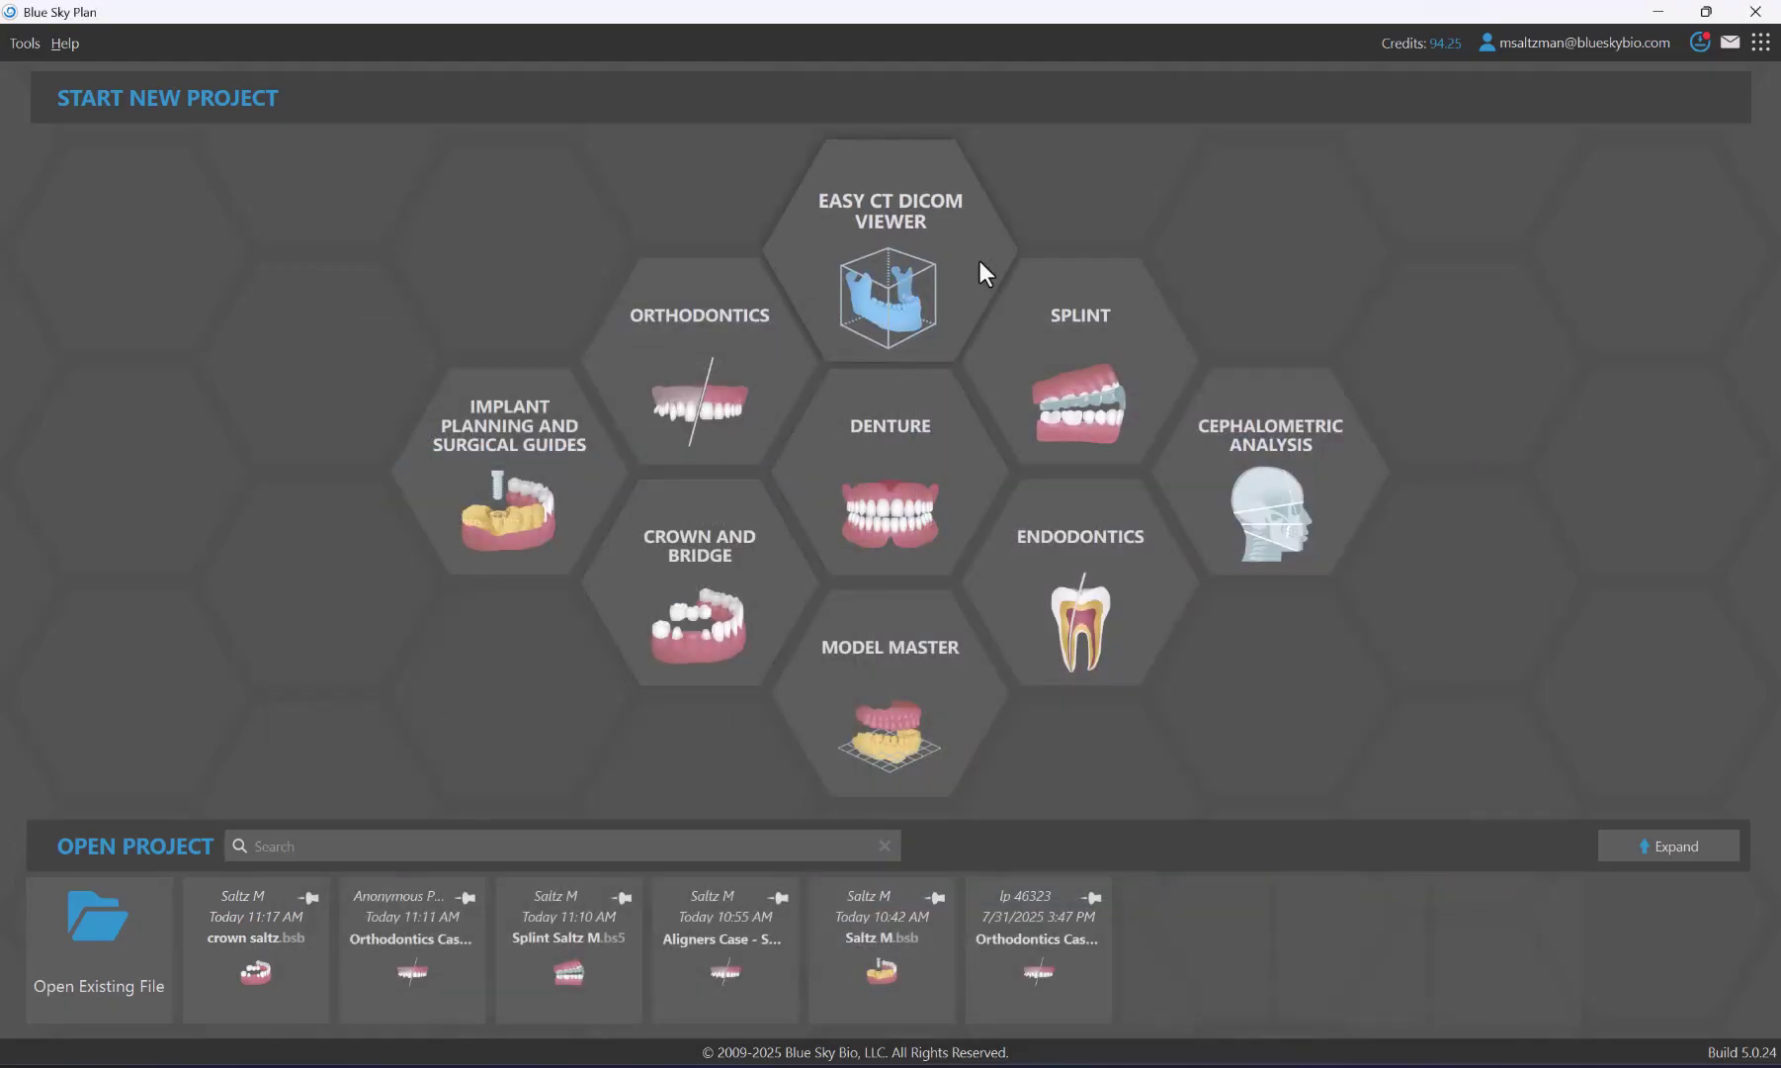
left_click(92, 924)
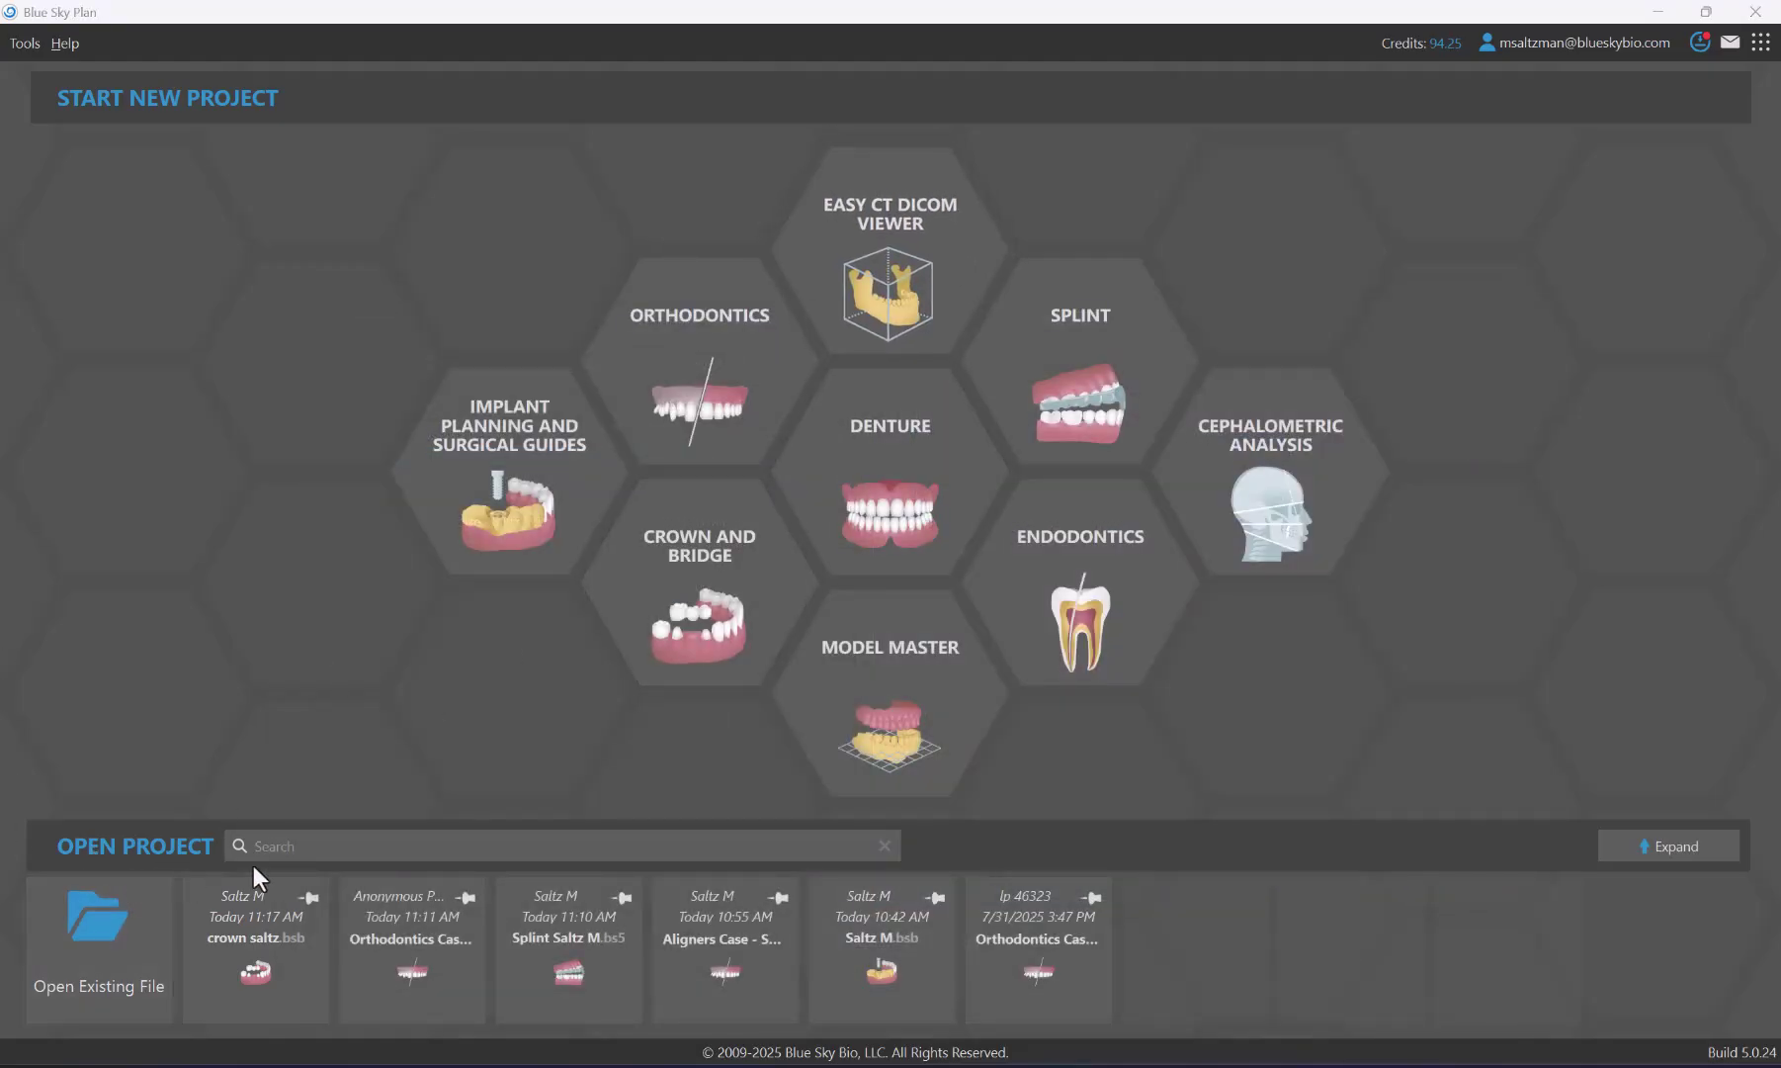
Pin the crown saltz.bsb project in the expanded recent projects list, then collapse it.
left_click(1672, 856)
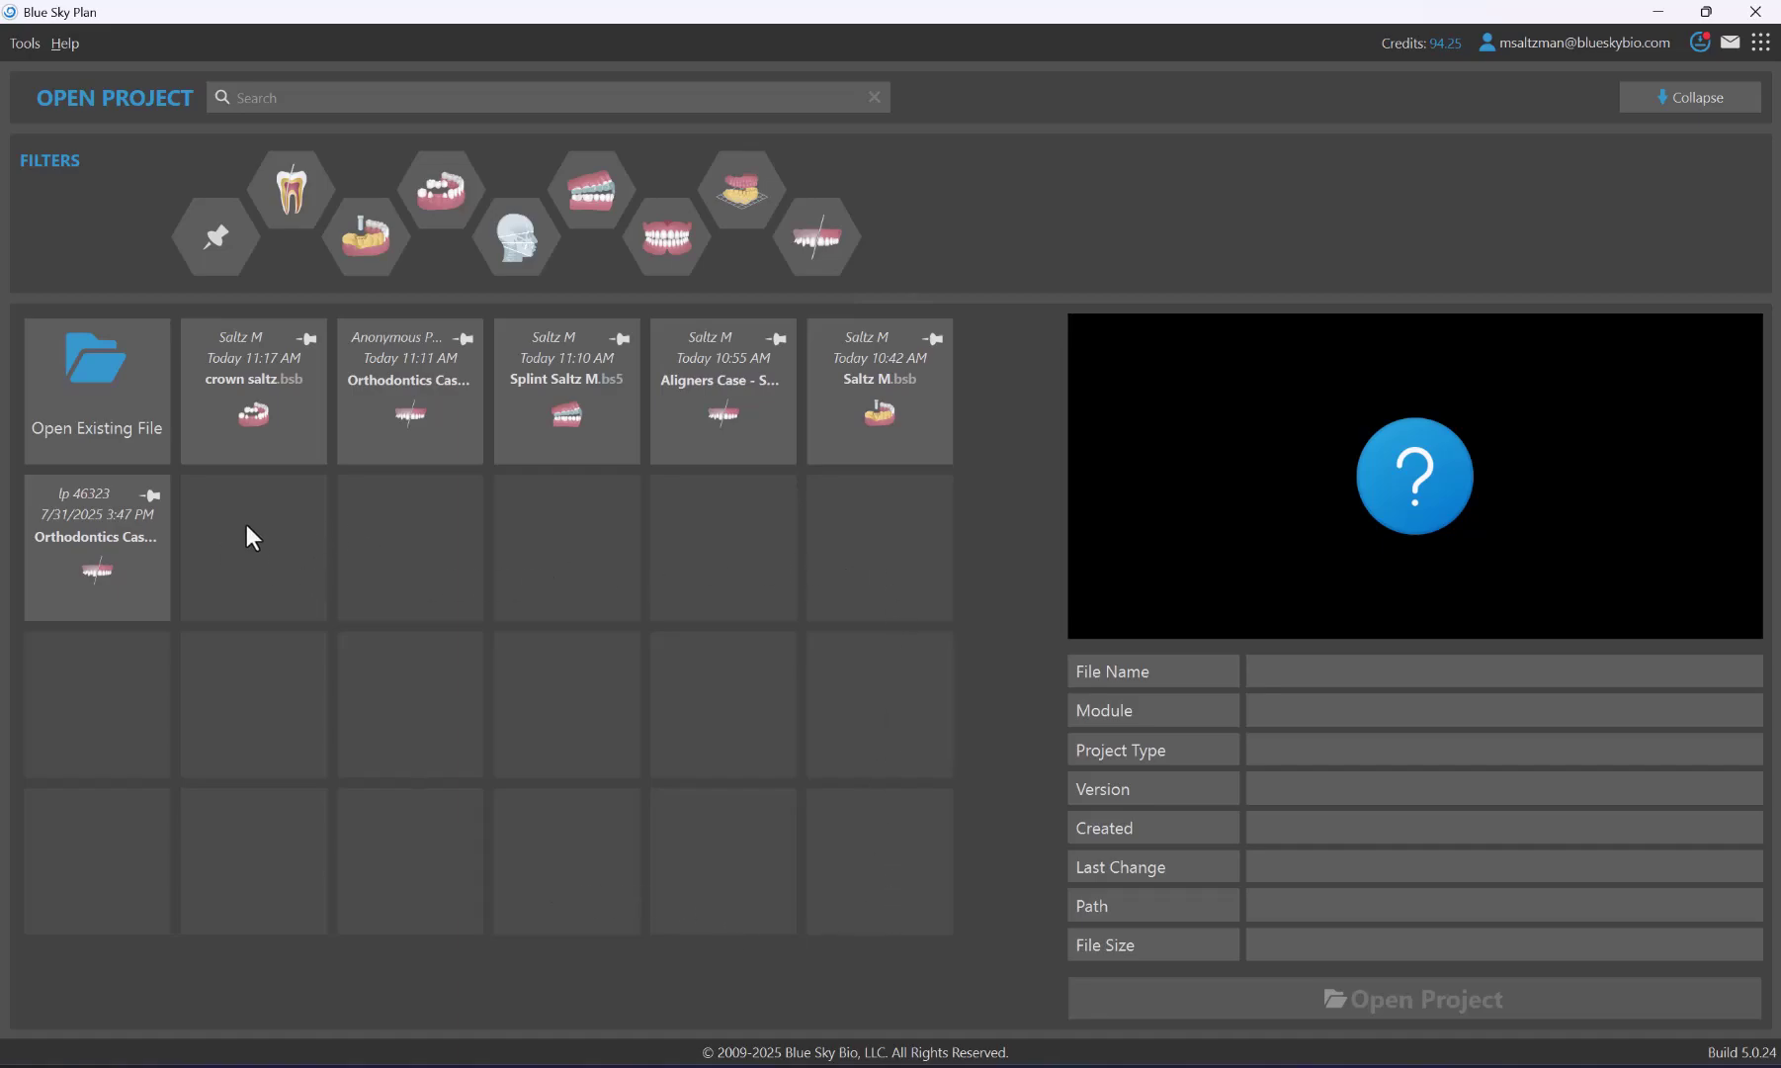
left_click(262, 443)
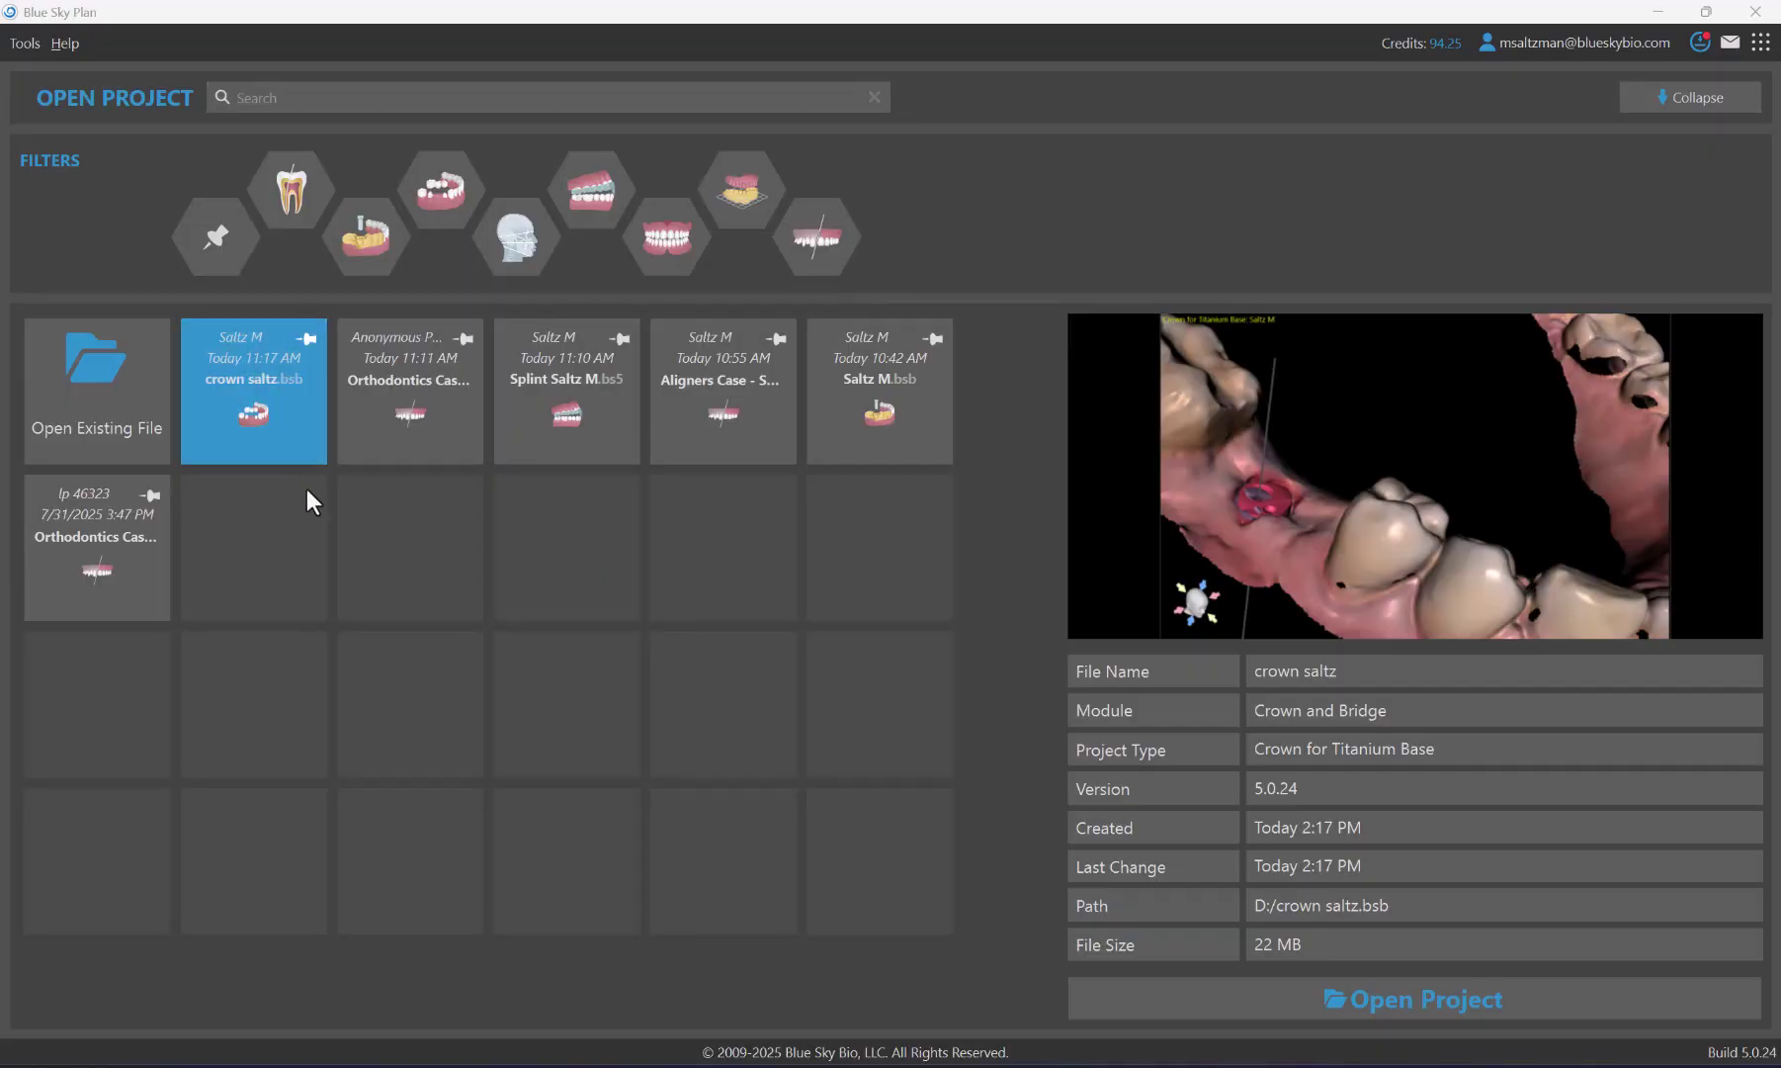
left_click(306, 339)
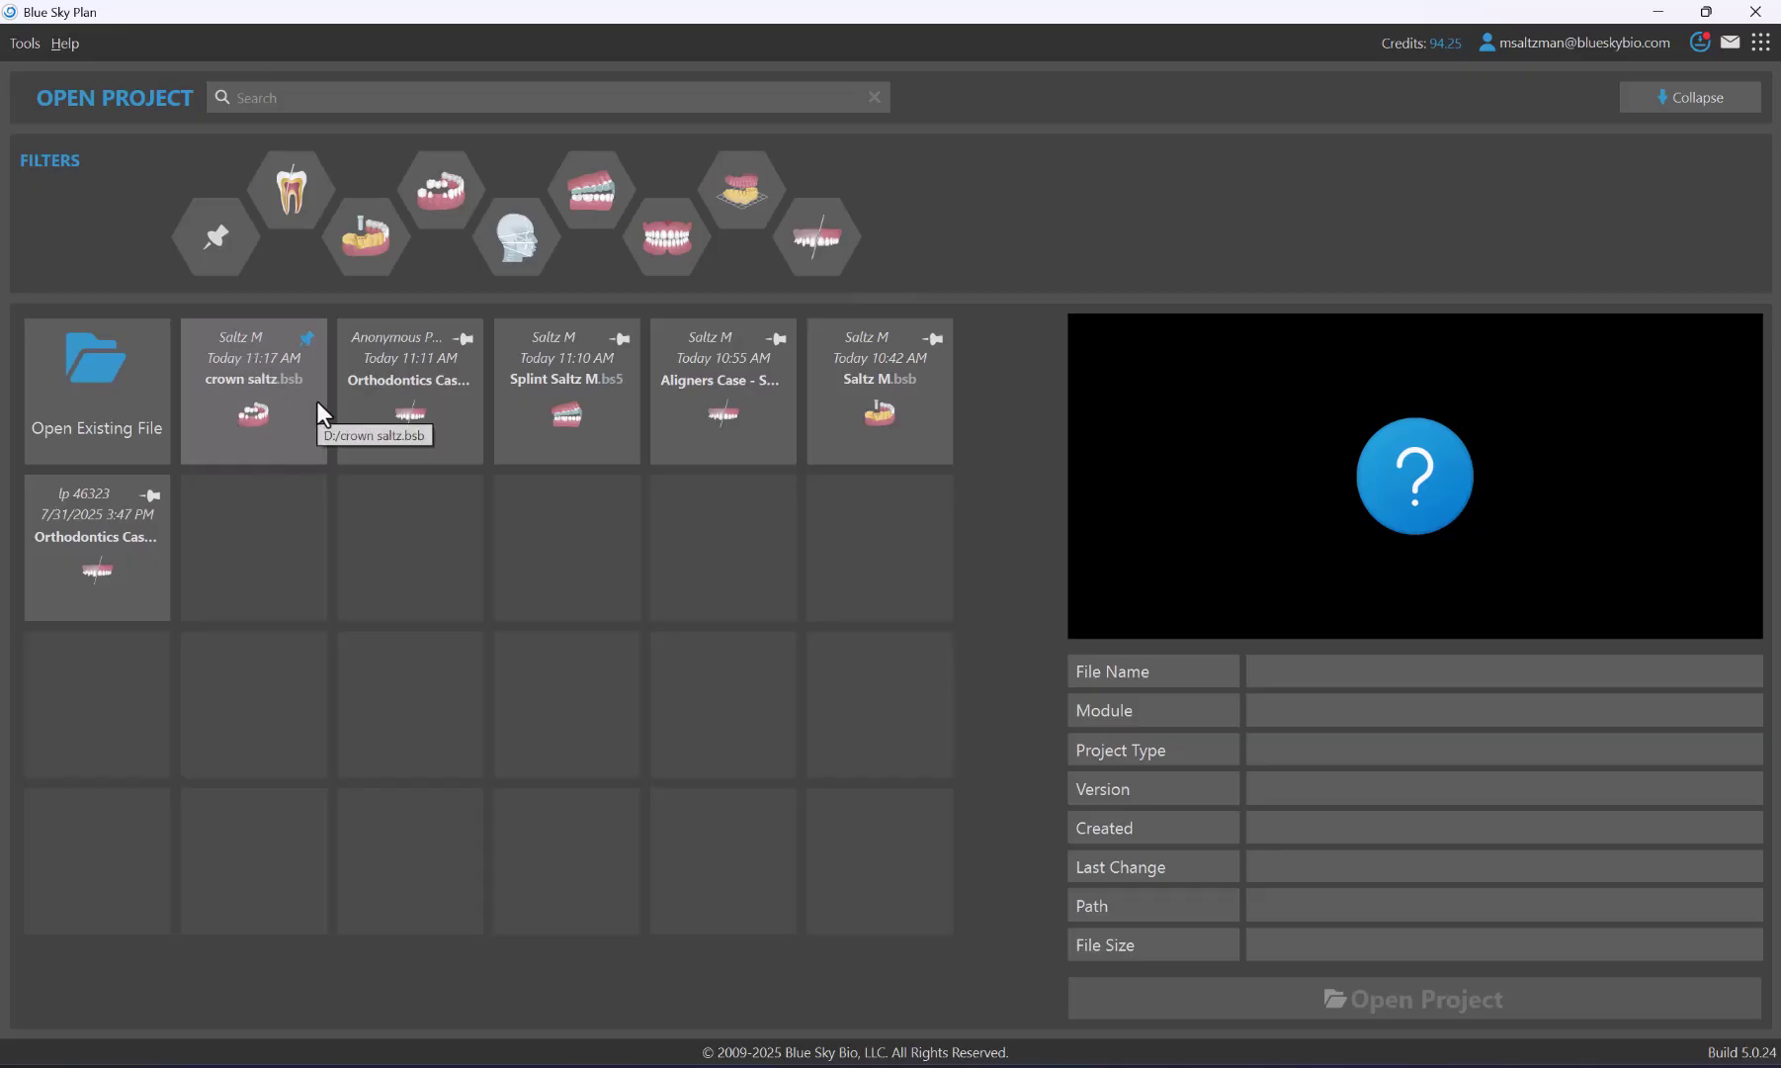
left_click(1676, 99)
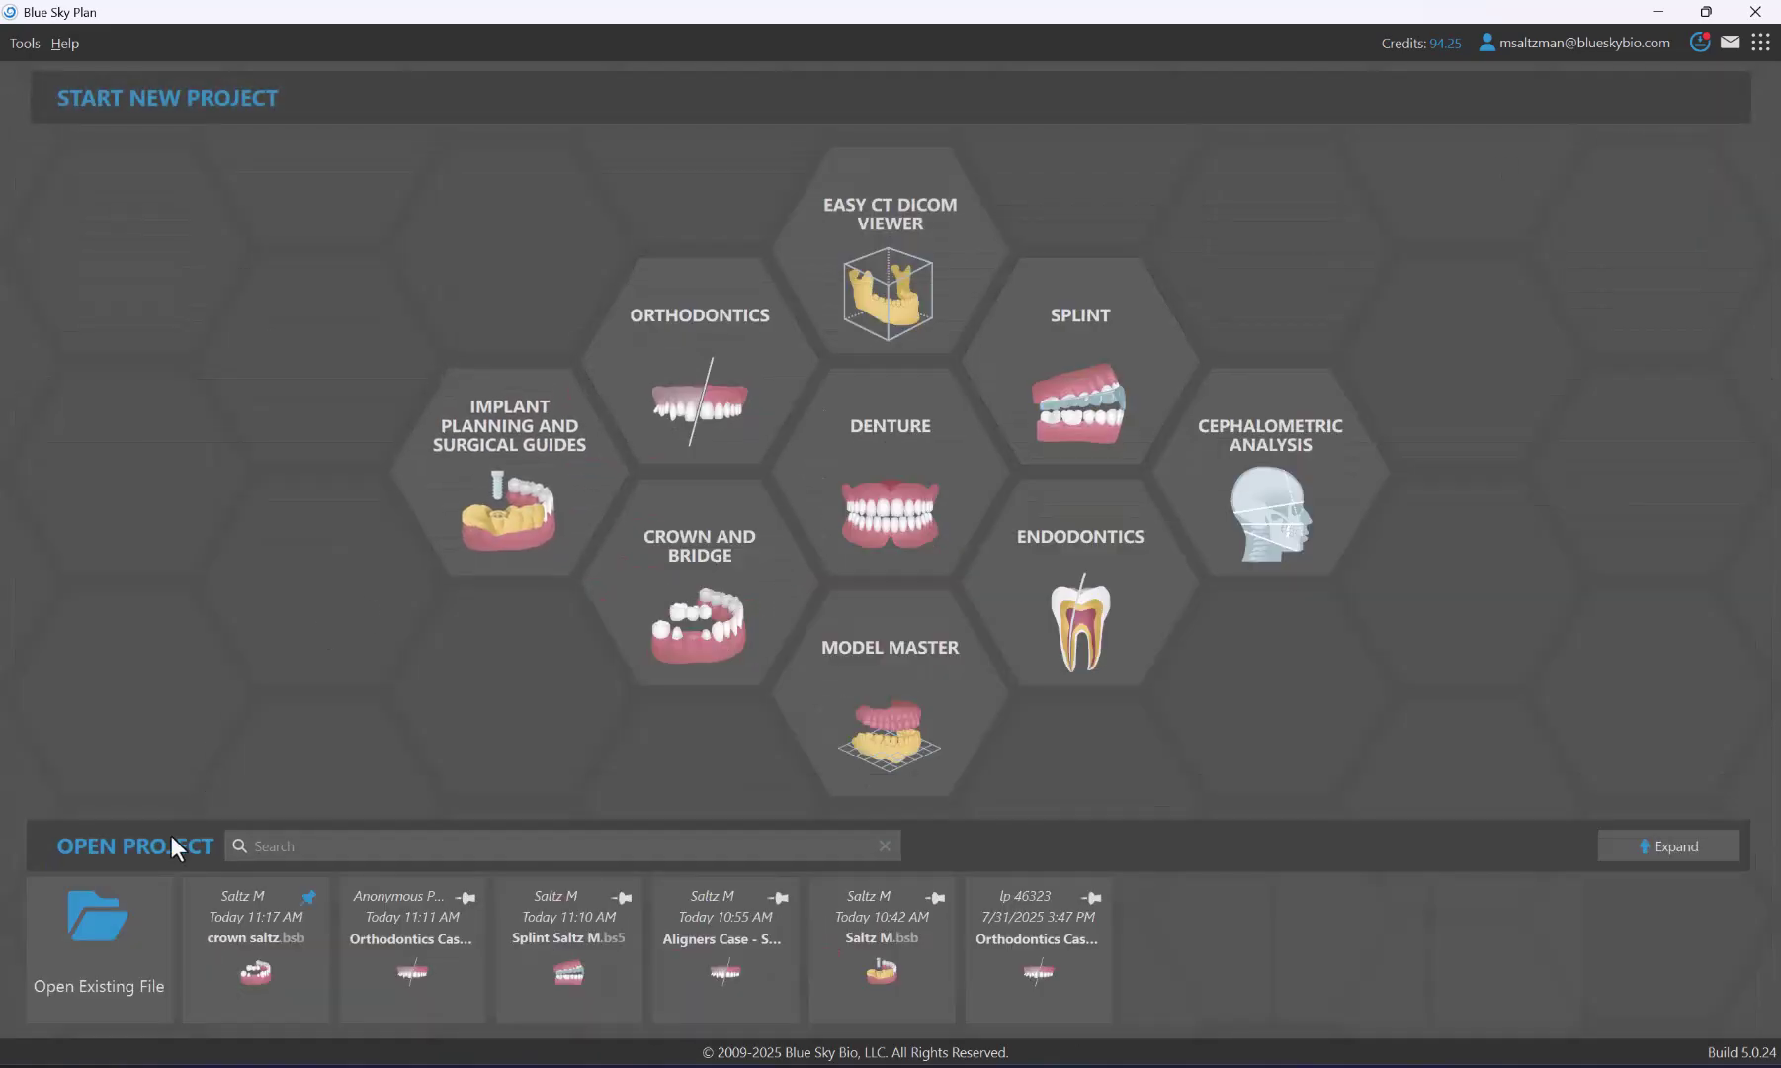
Expand recent projects and try the Orthodontics and Implant Planning module filters.
left_click(1671, 845)
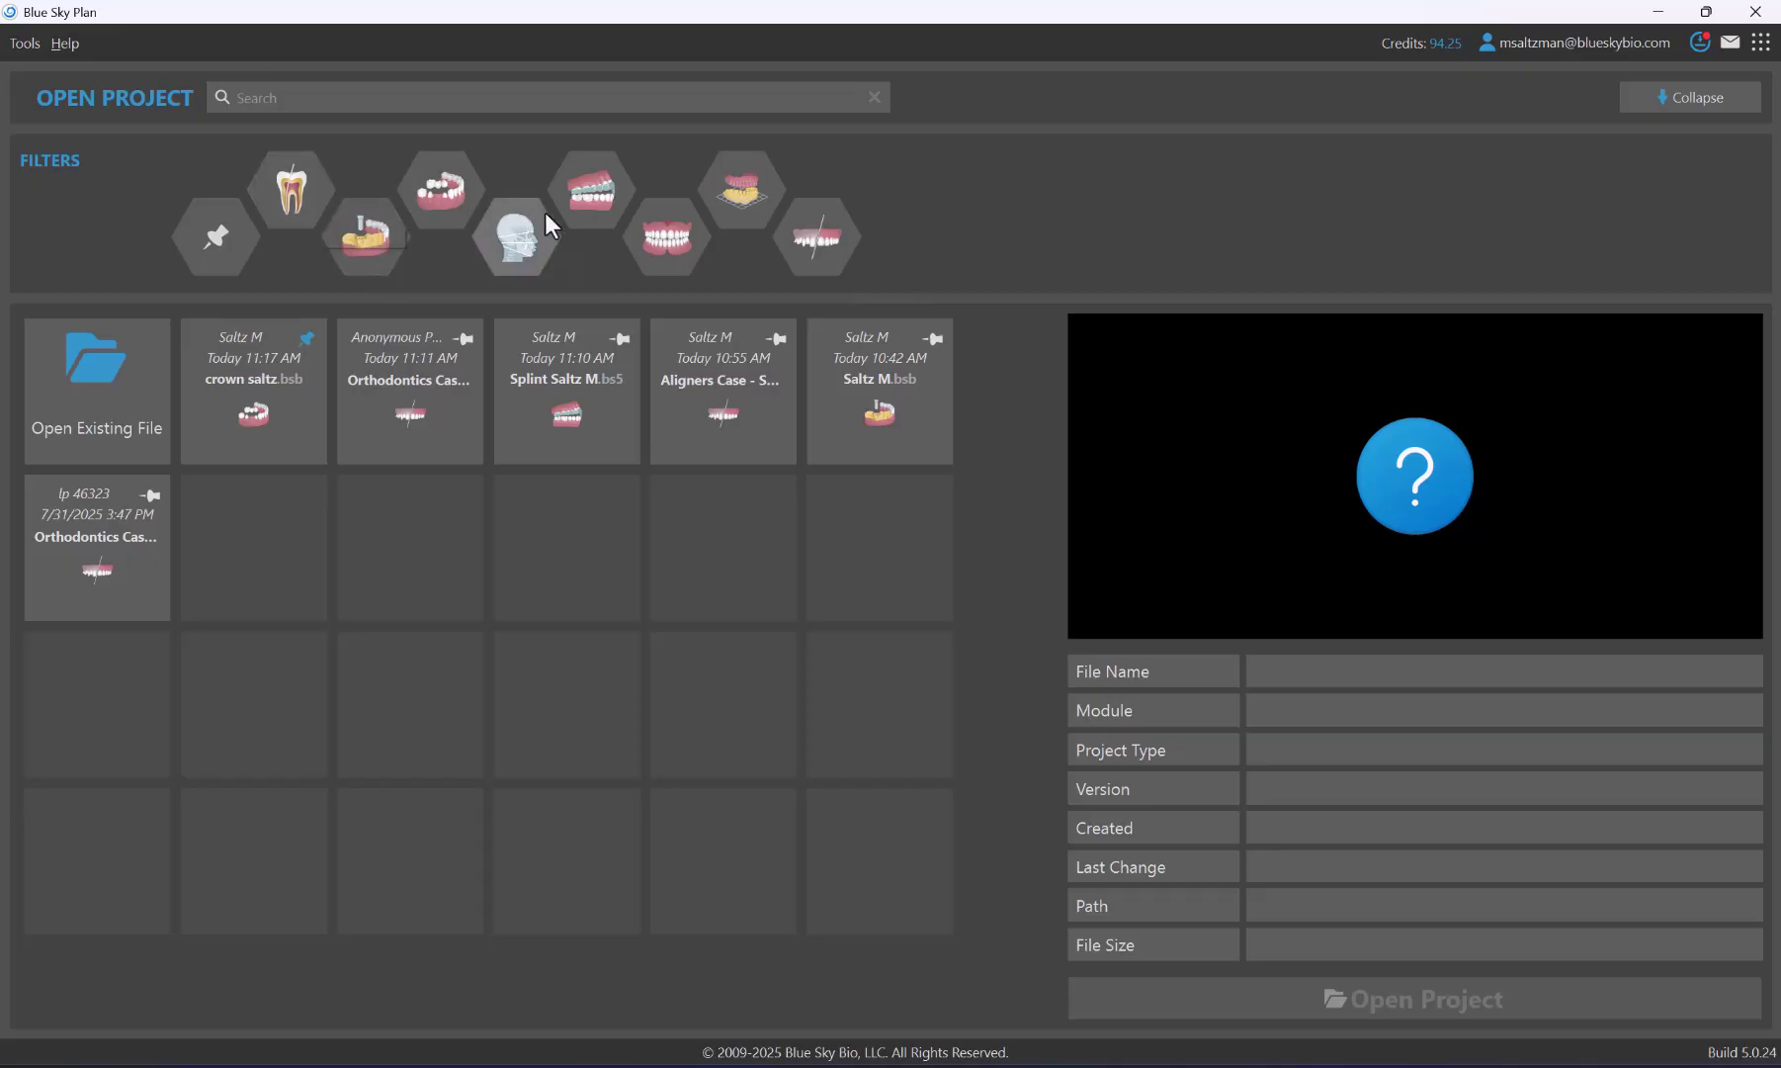
left_click(828, 253)
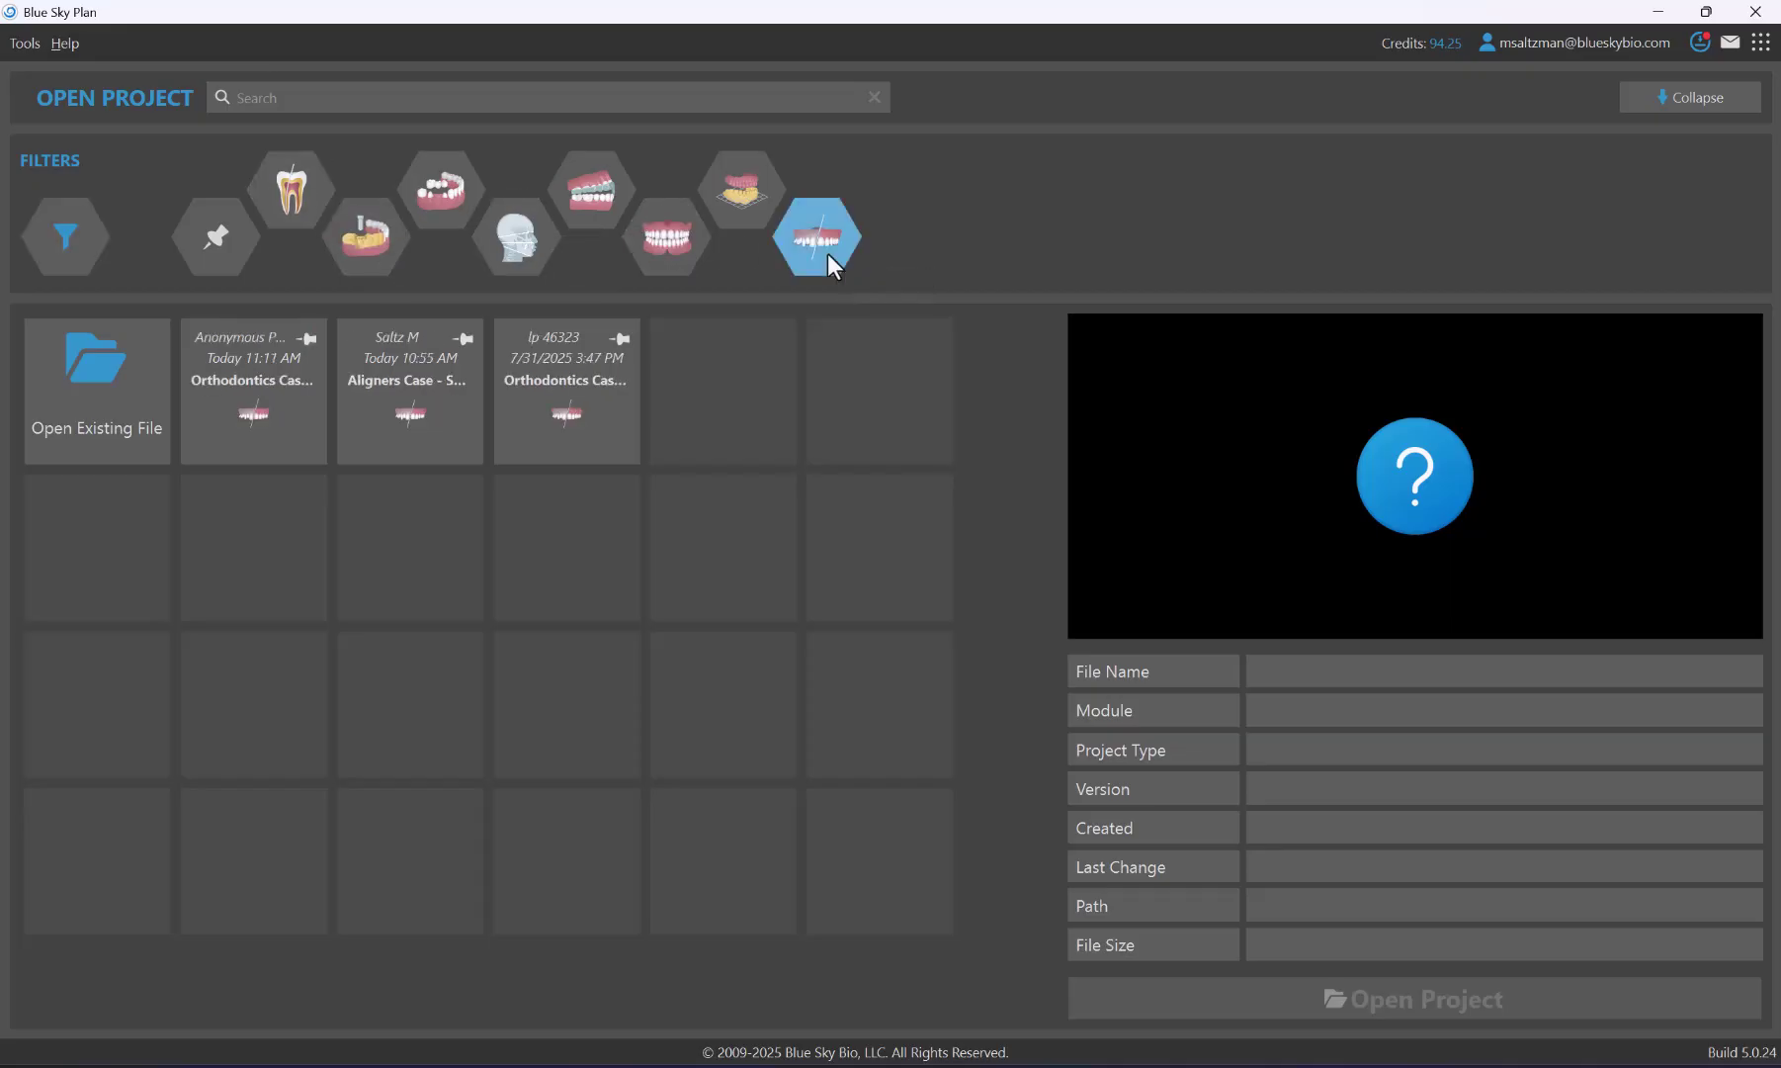
left_click(828, 253)
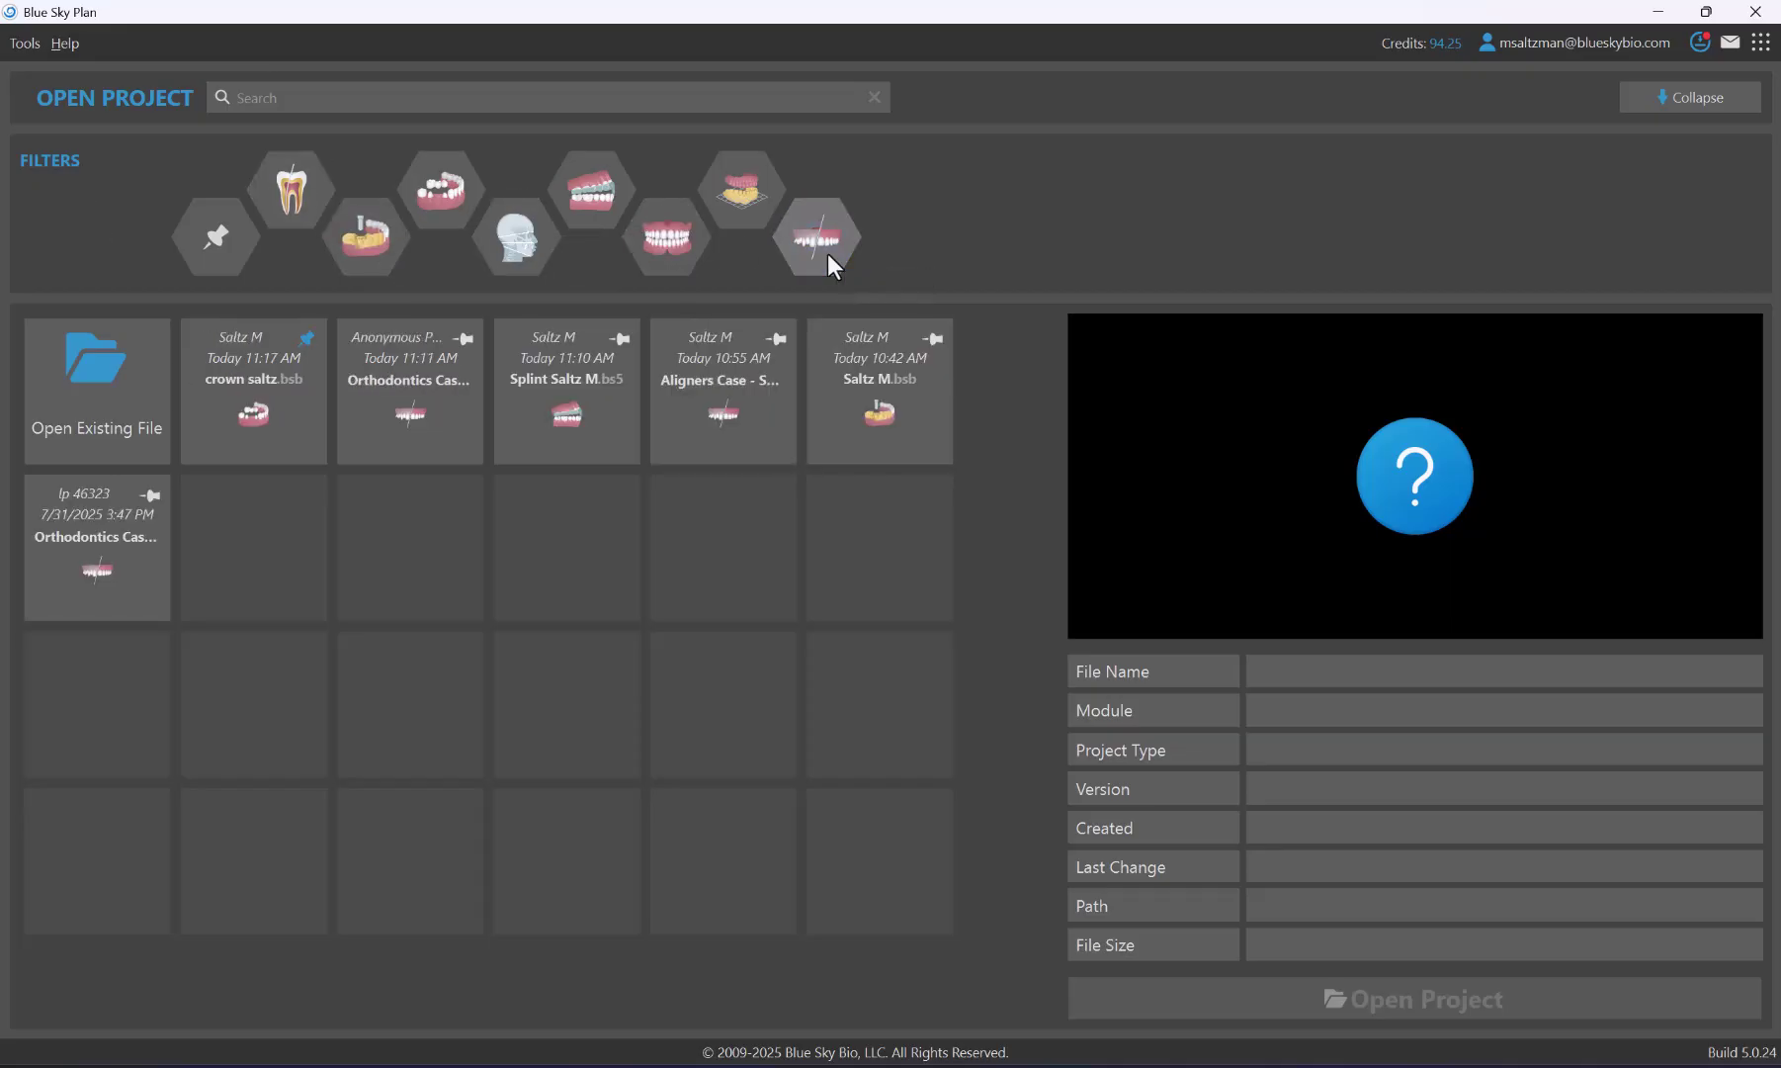
left_click(377, 243)
left_click(377, 243)
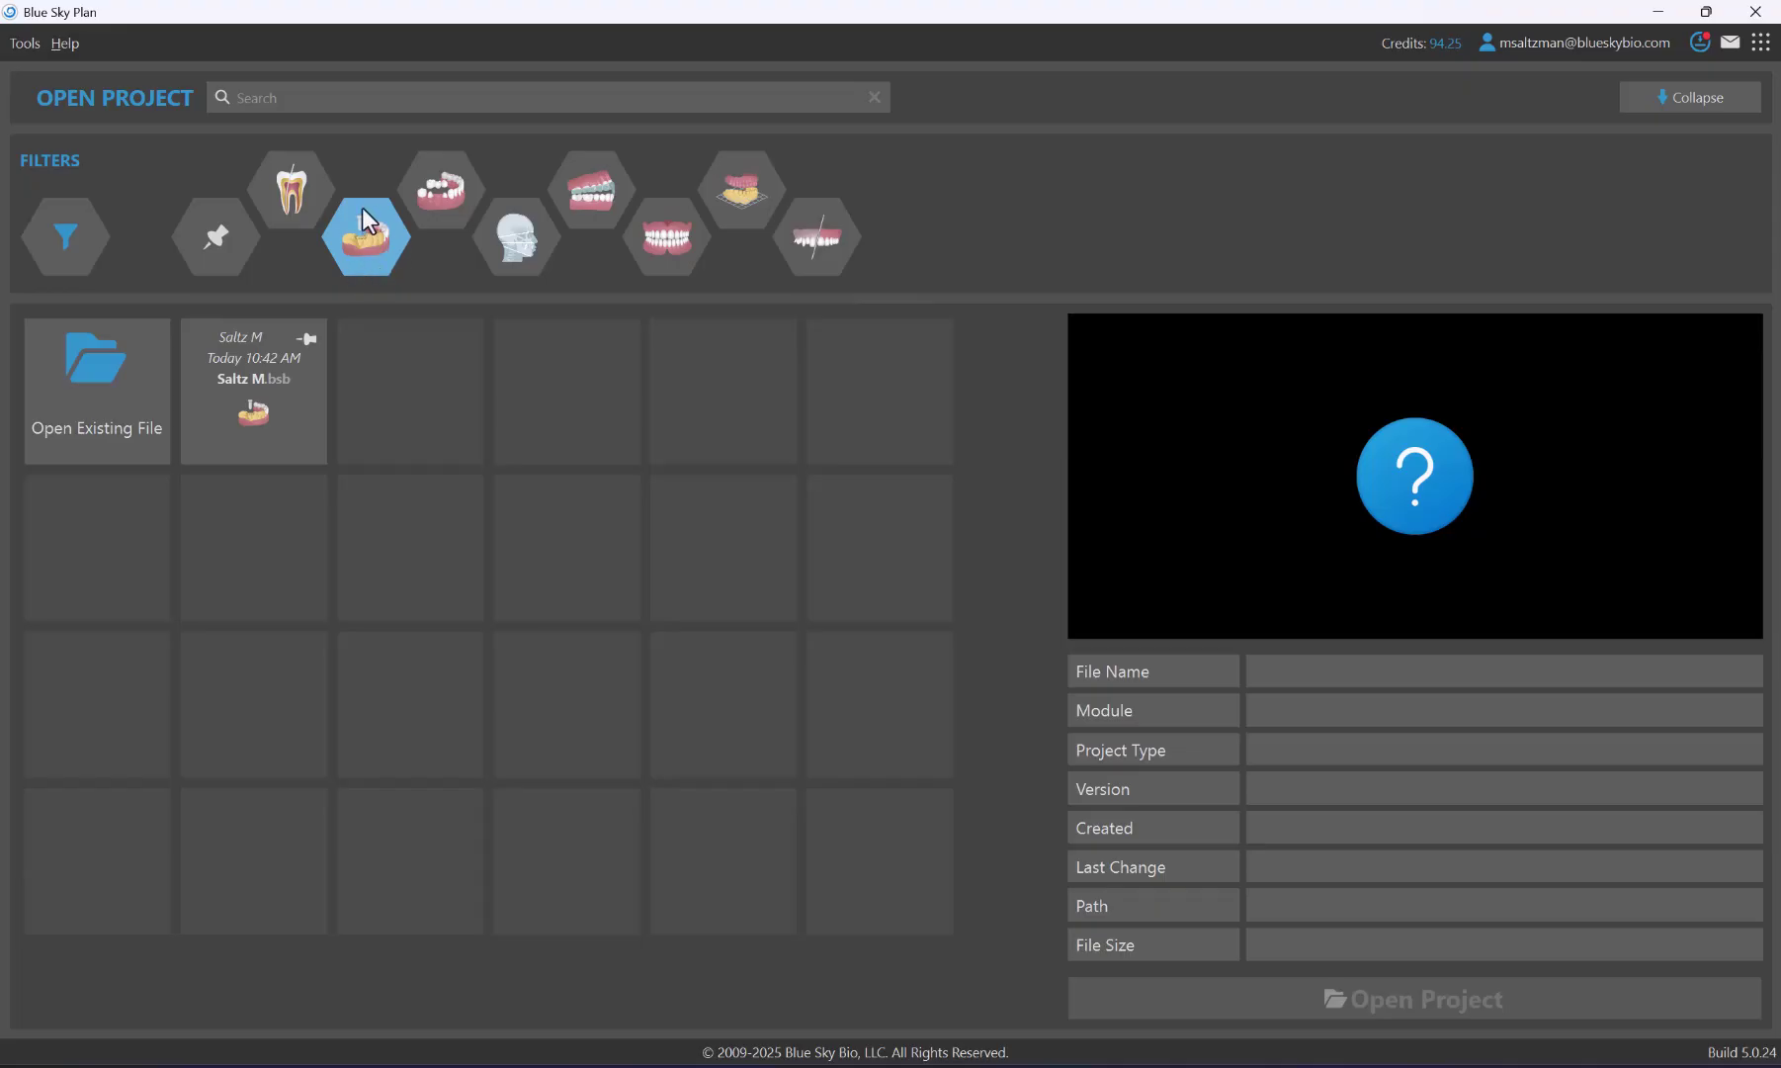
left_click(370, 259)
left_click(369, 250)
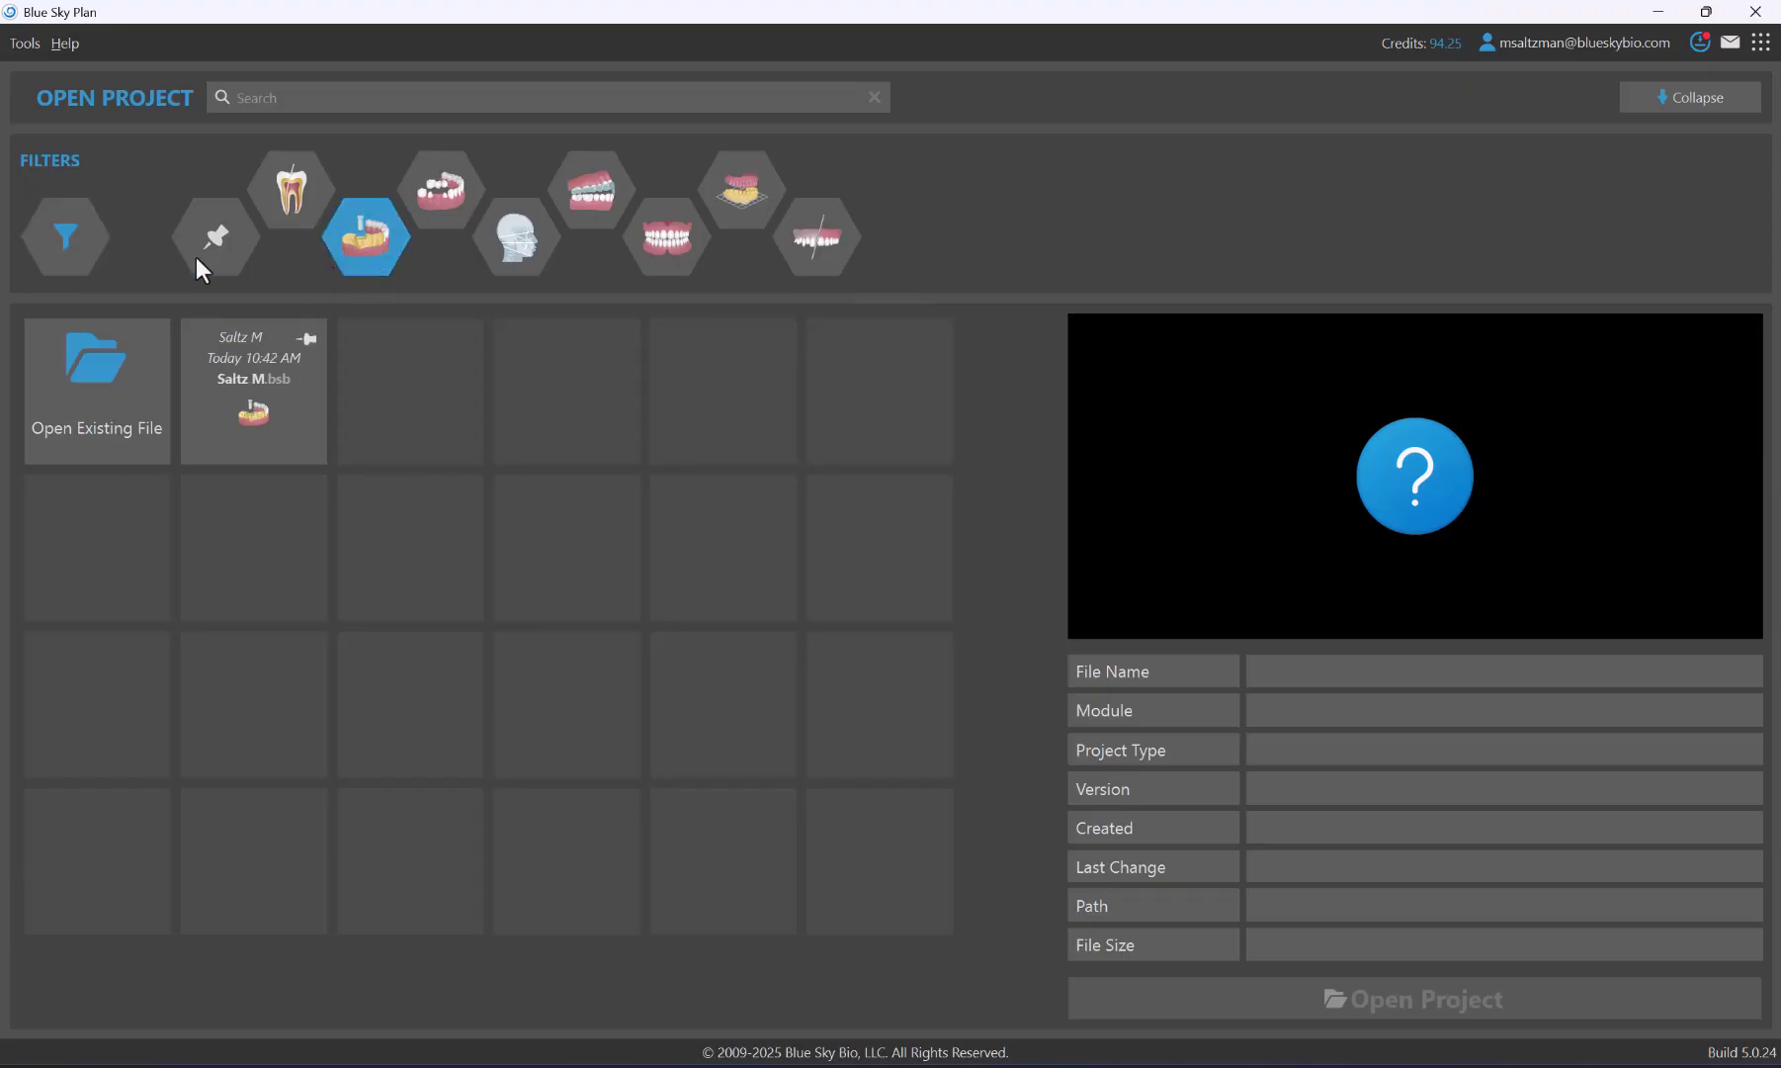
Clear all module filters so every project is listed, and collapse the project list.
left_click(83, 248)
left_click(79, 248)
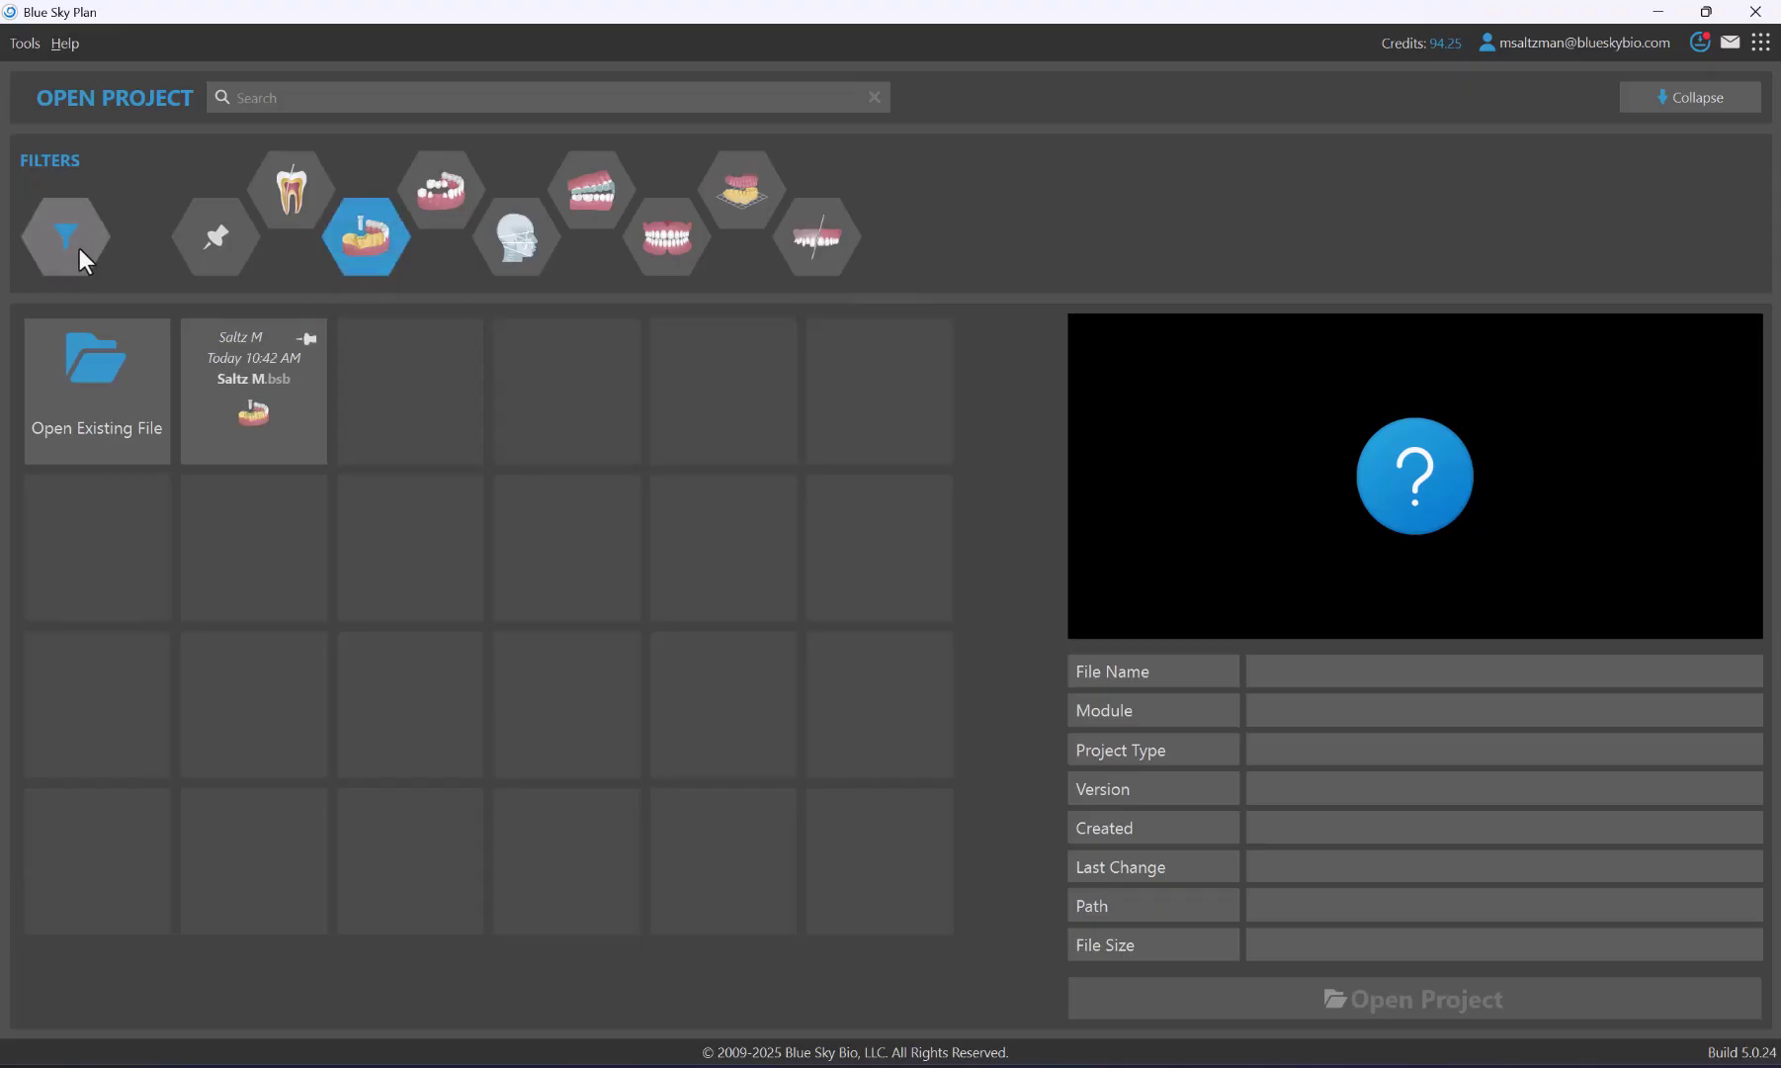
left_click(79, 248)
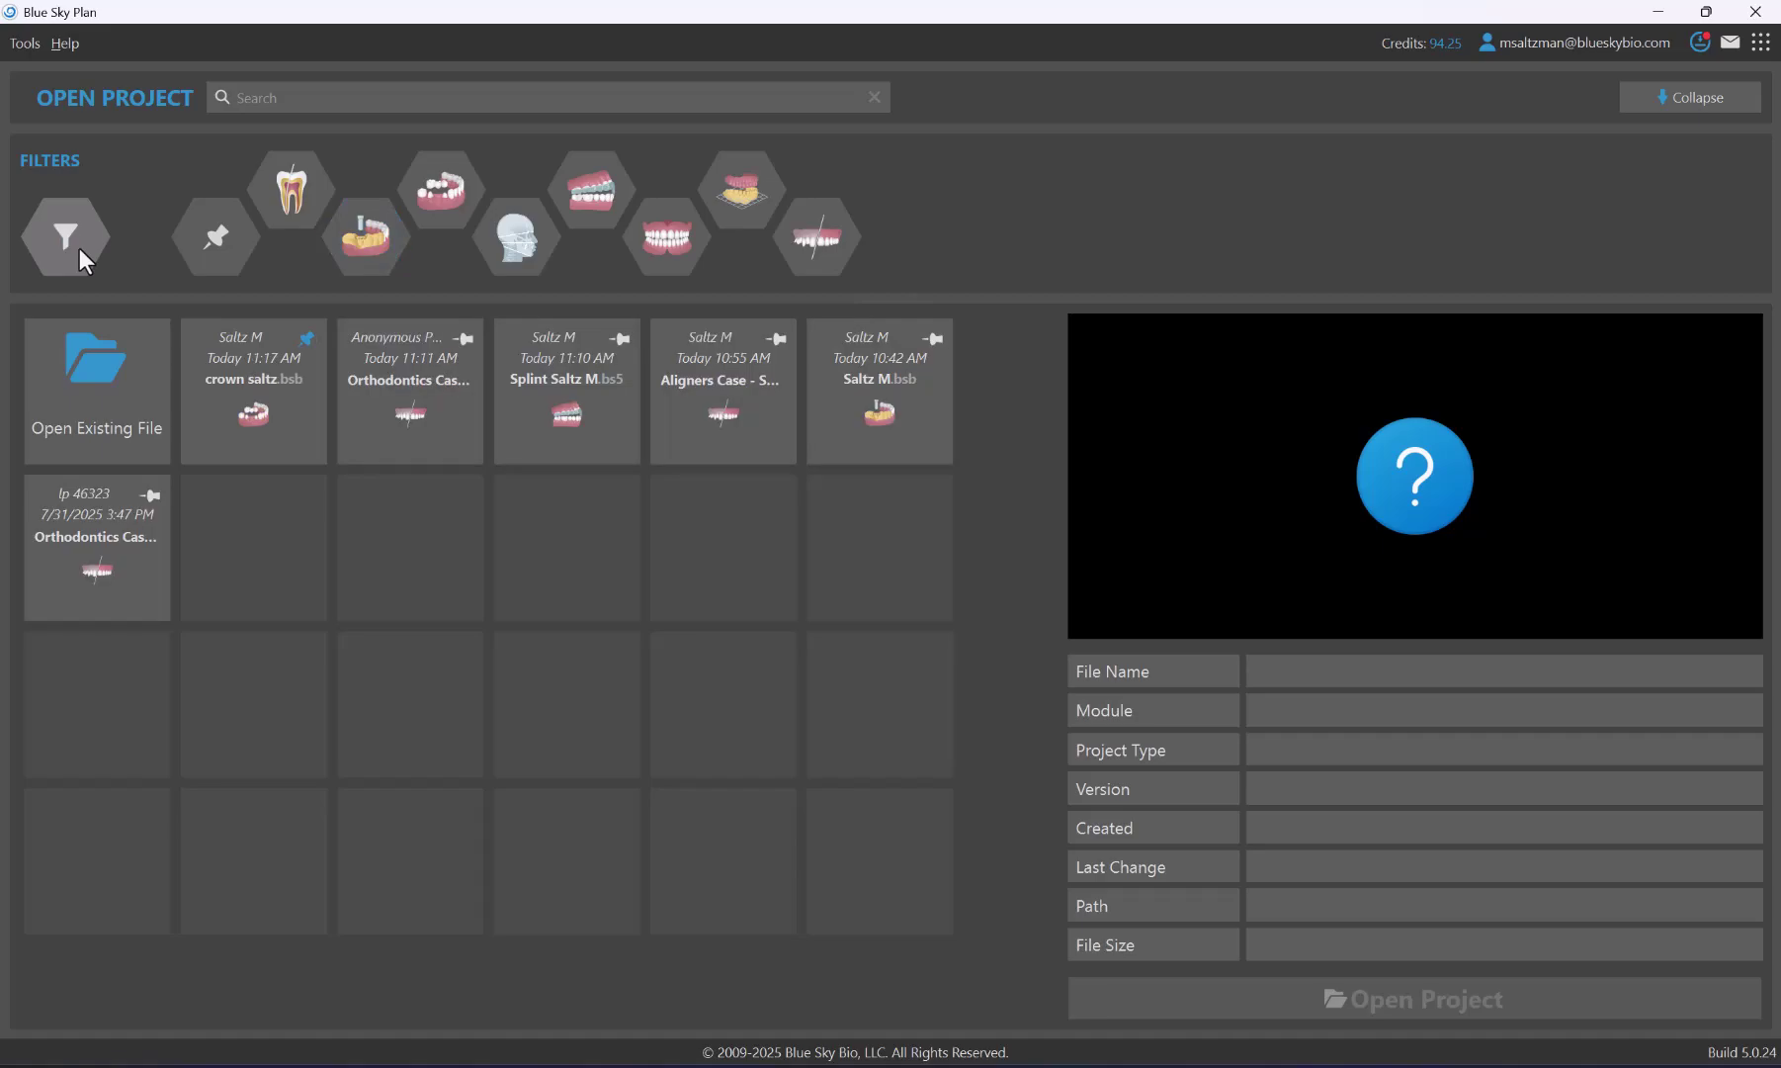
left_click(79, 248)
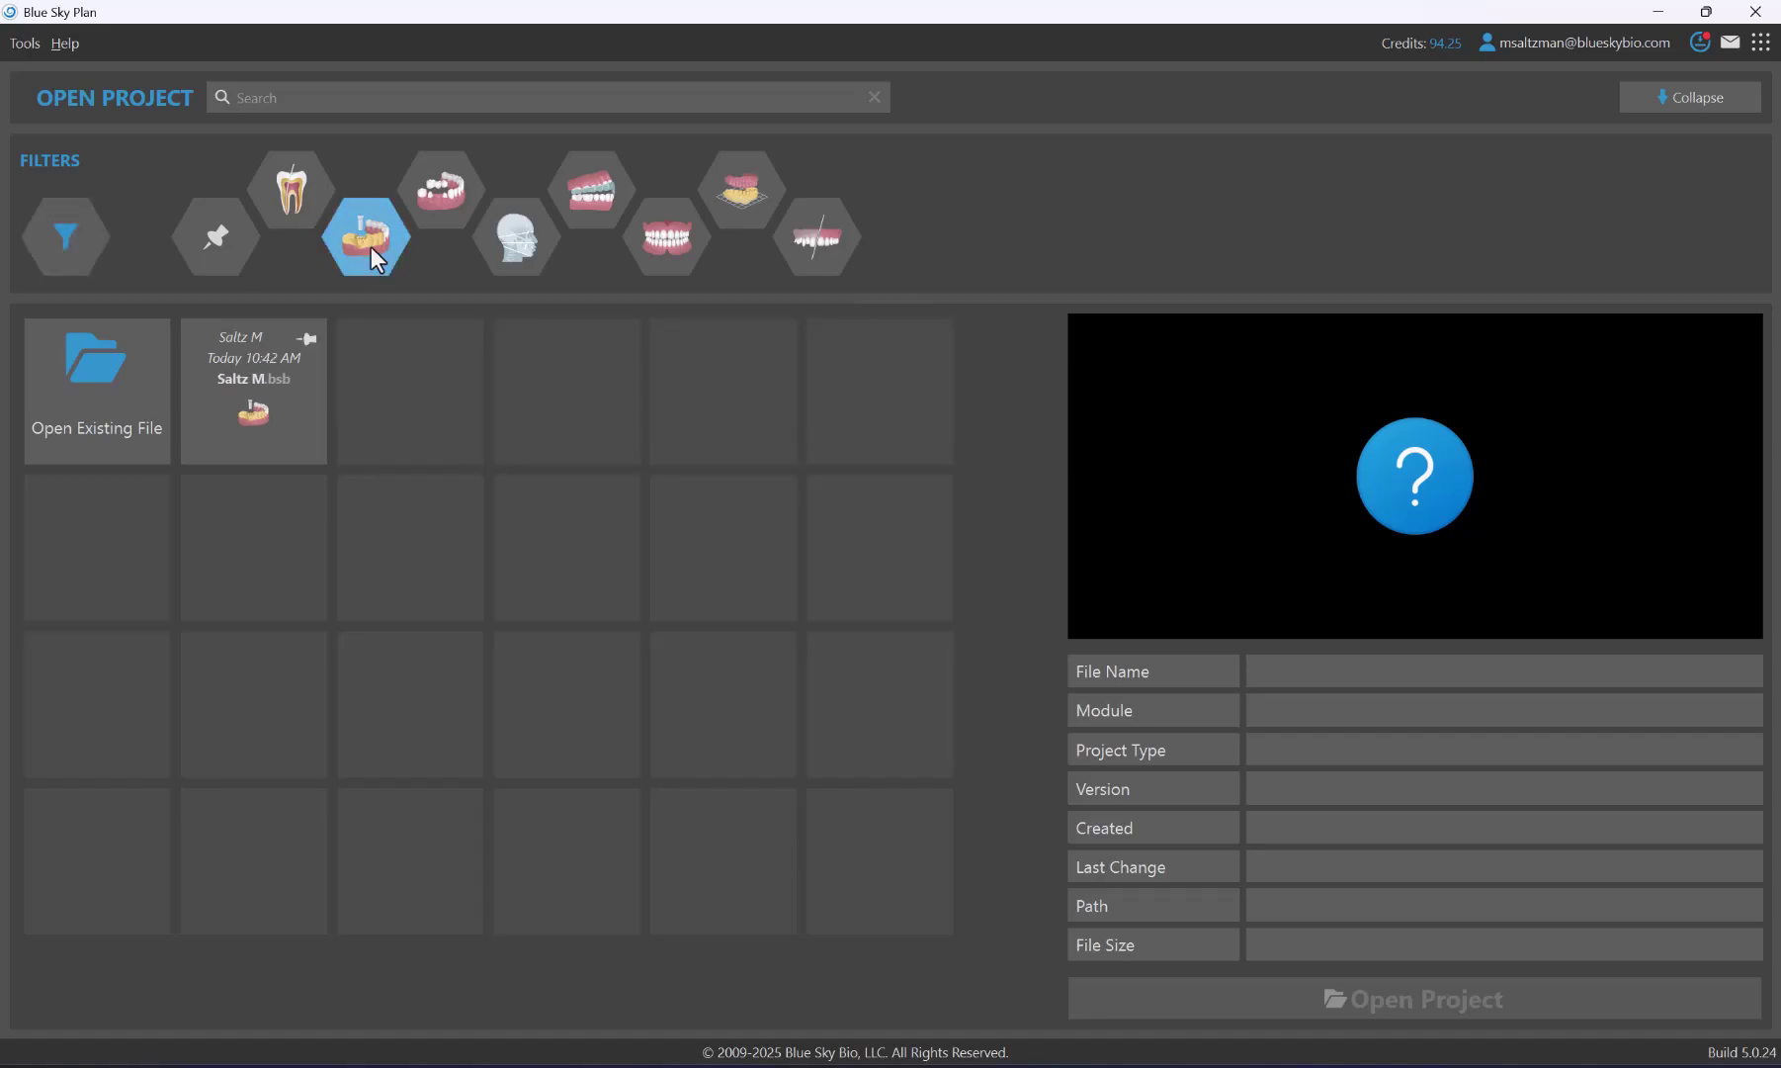
left_click(827, 249)
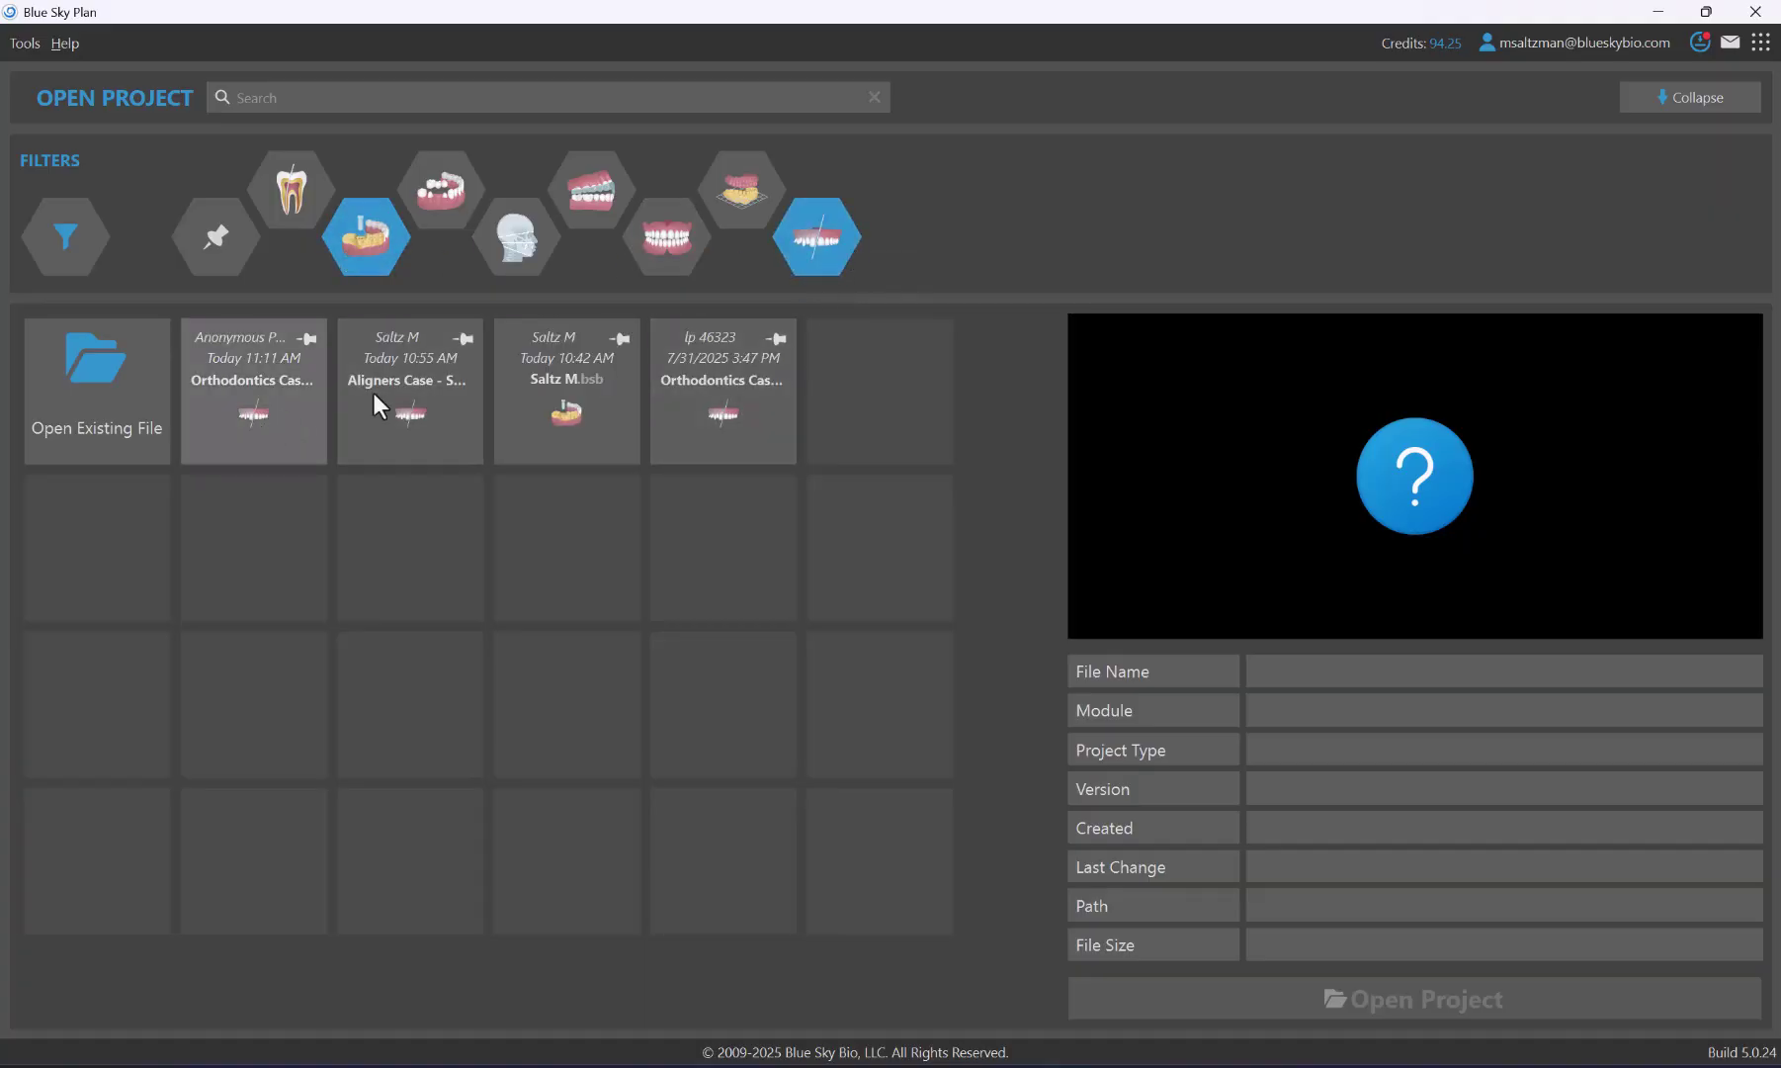
left_click(1163, 195)
left_click(1668, 102)
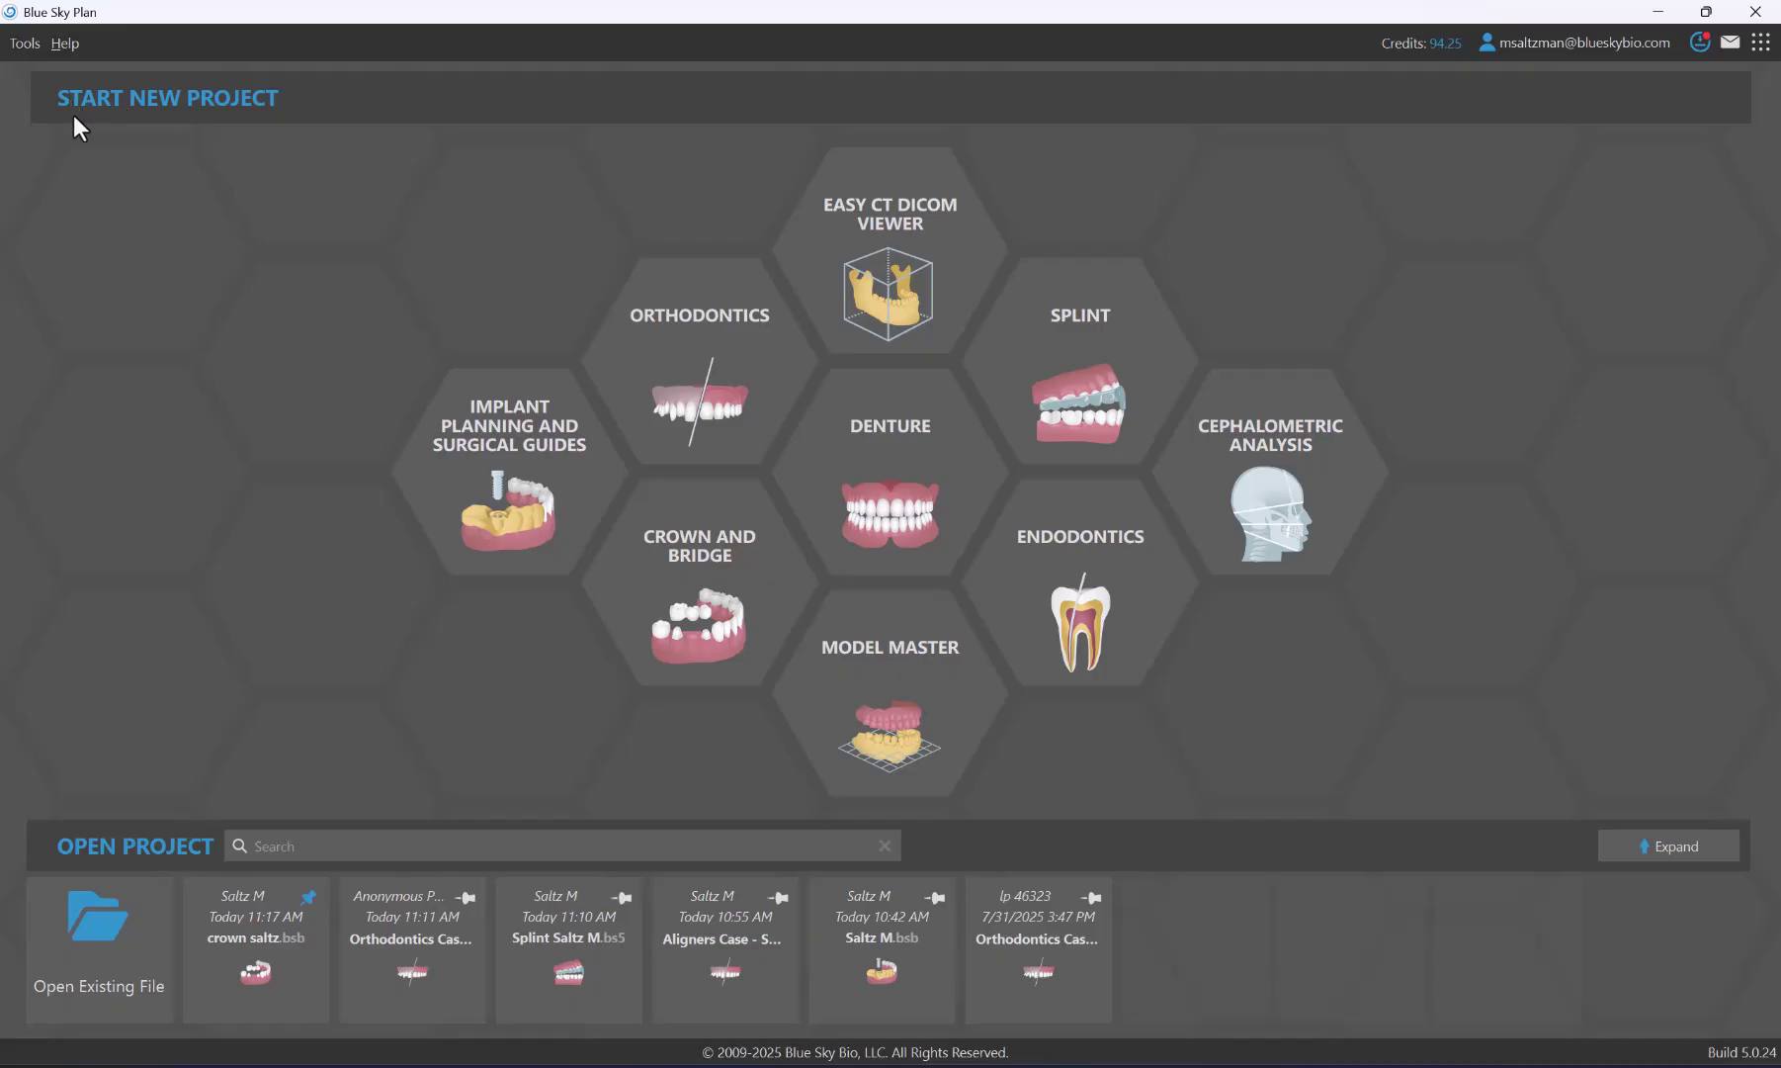
left_click(29, 50)
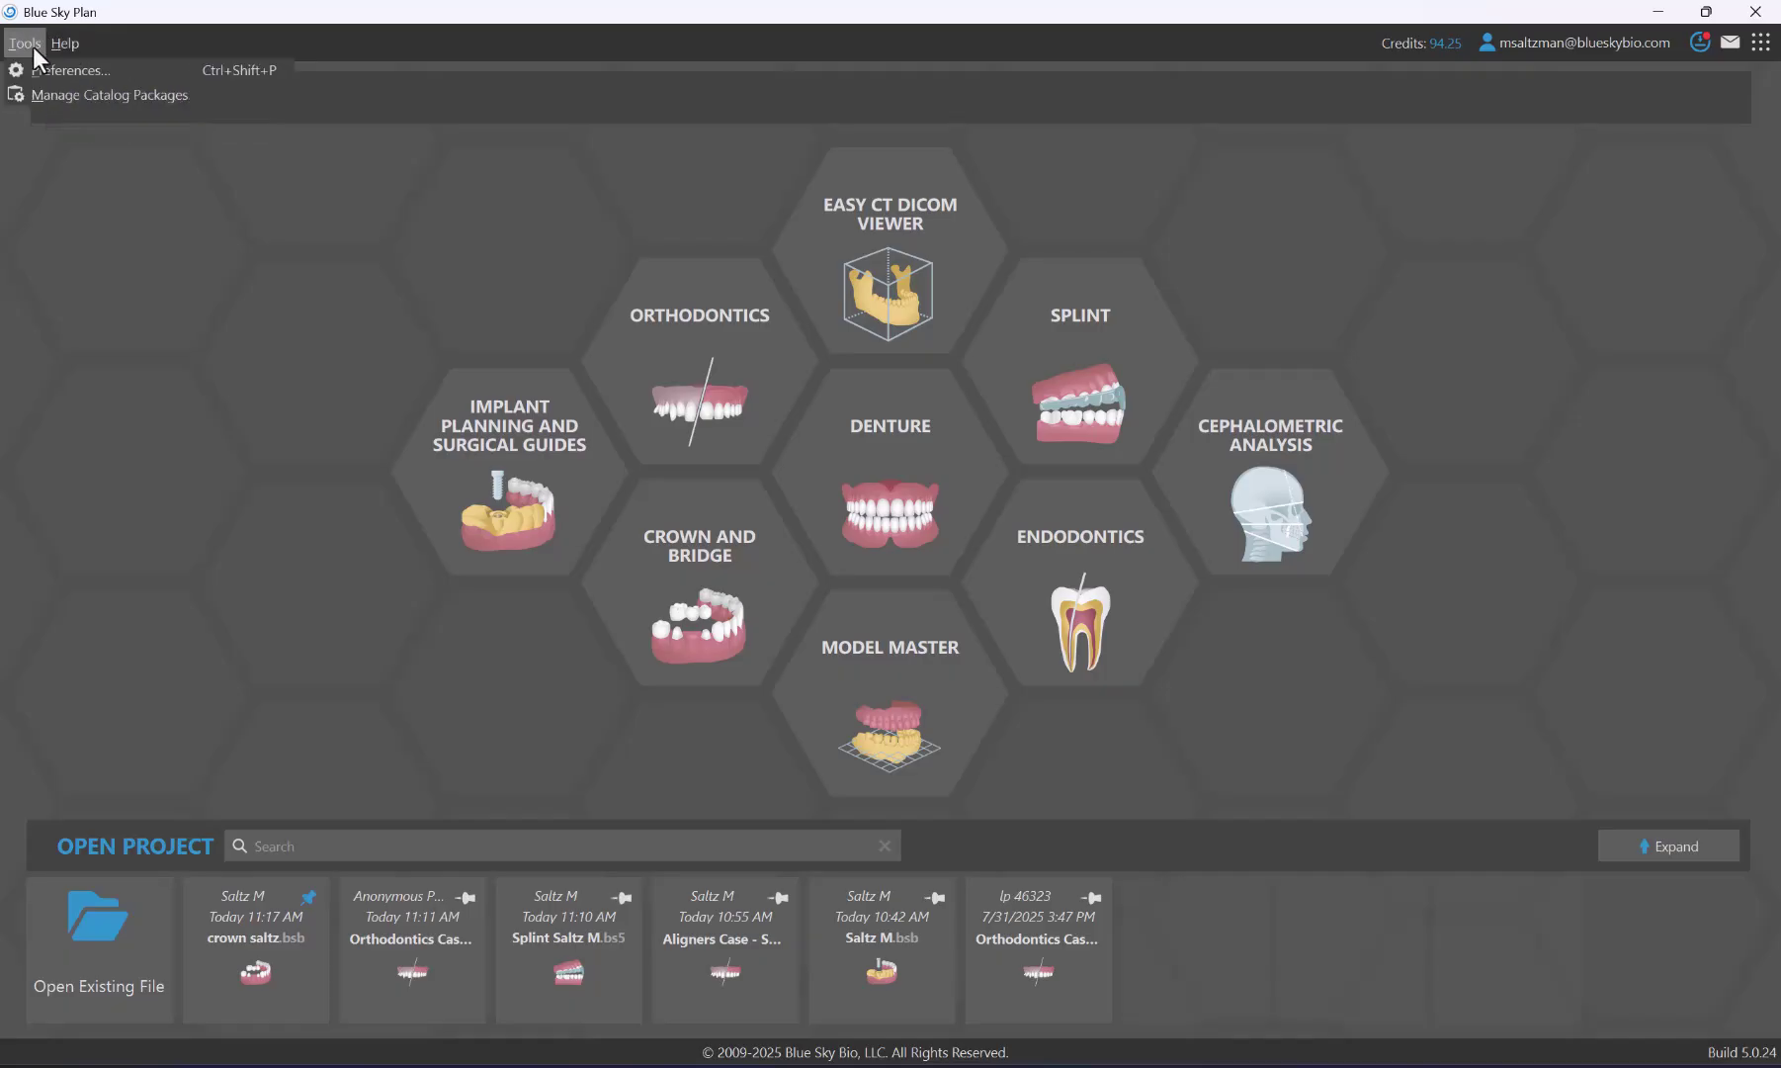
mouse_move(57, 44)
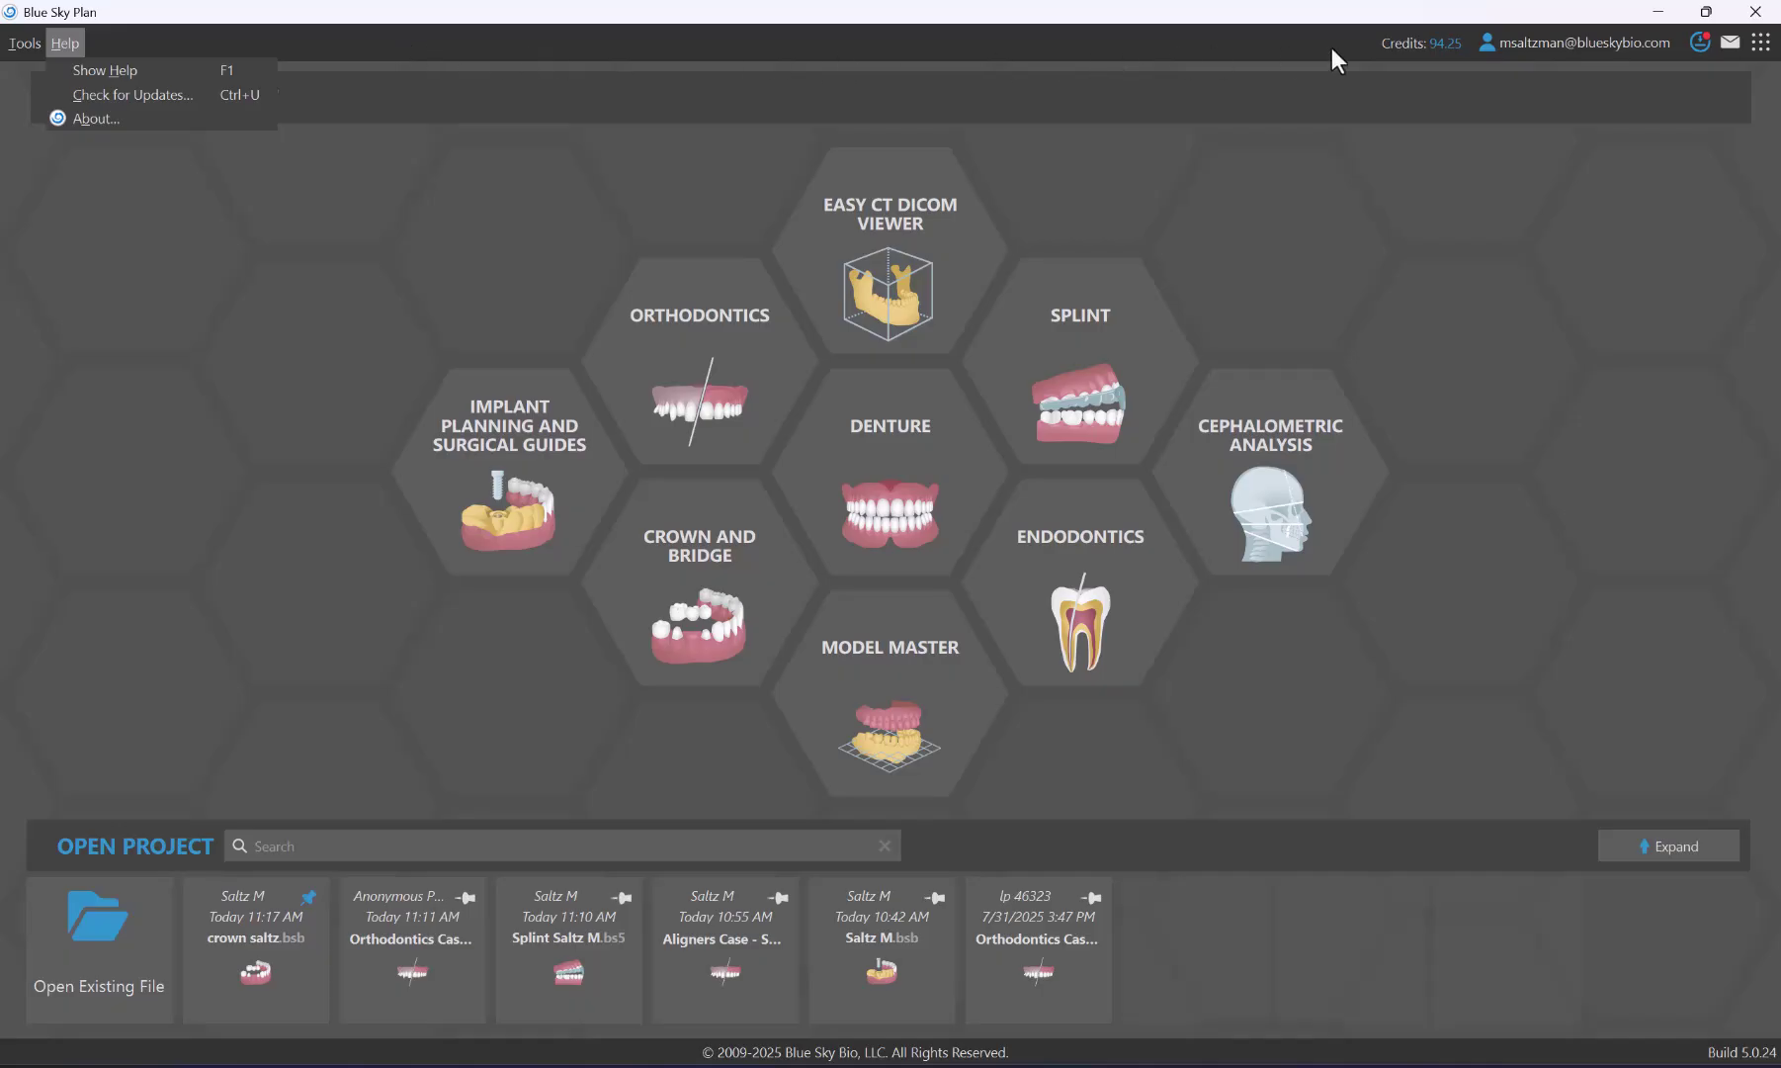
left_click(1432, 111)
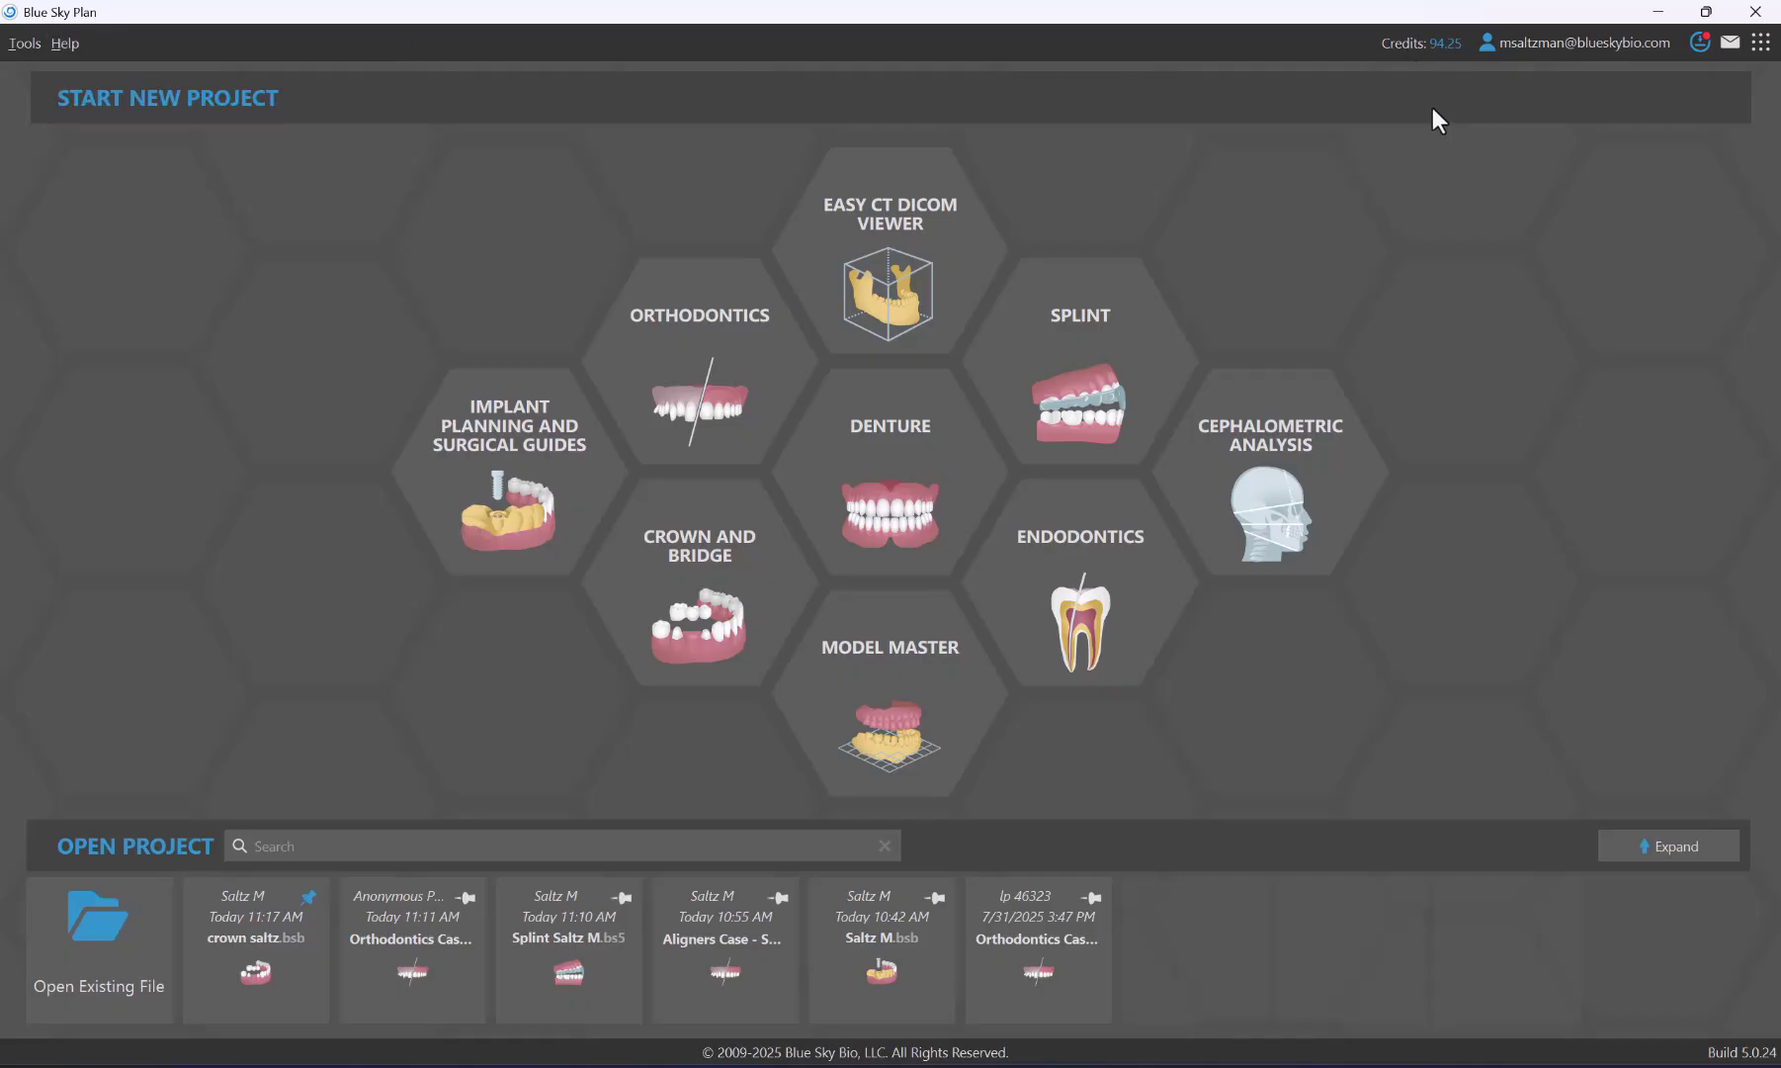
left_click(1426, 50)
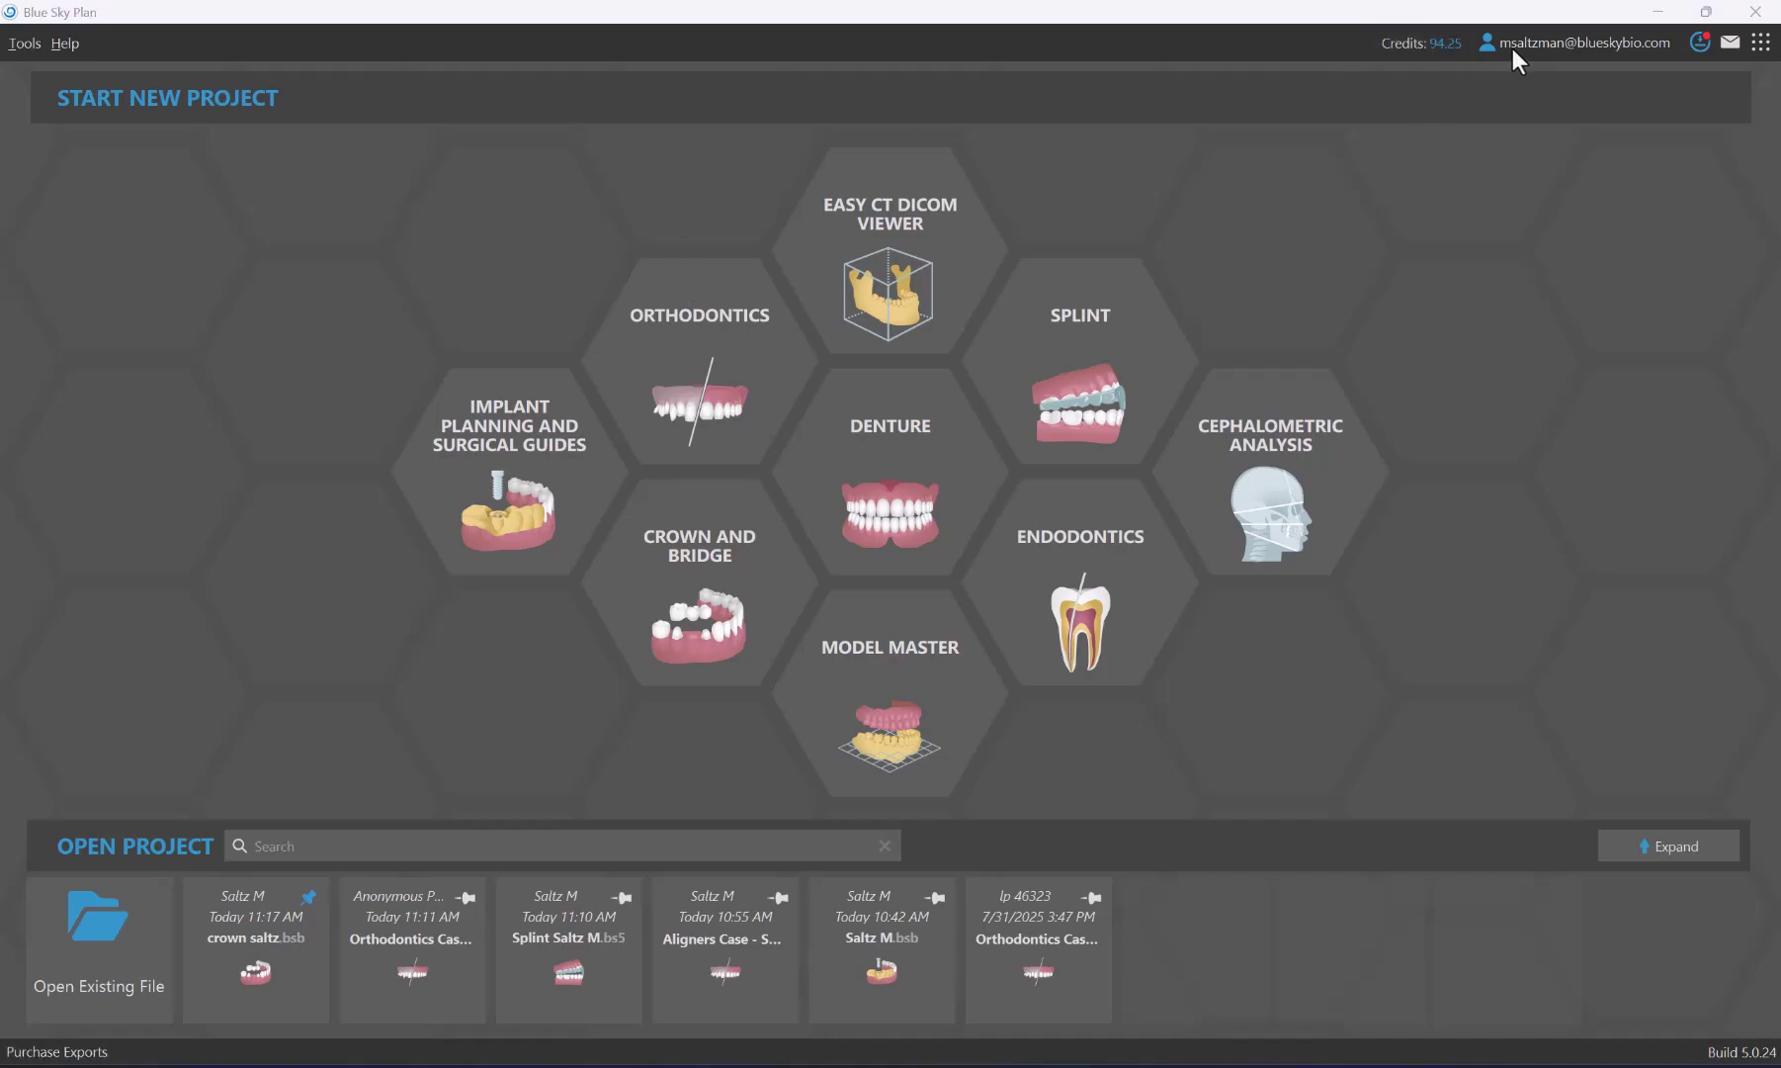
left_click(1427, 43)
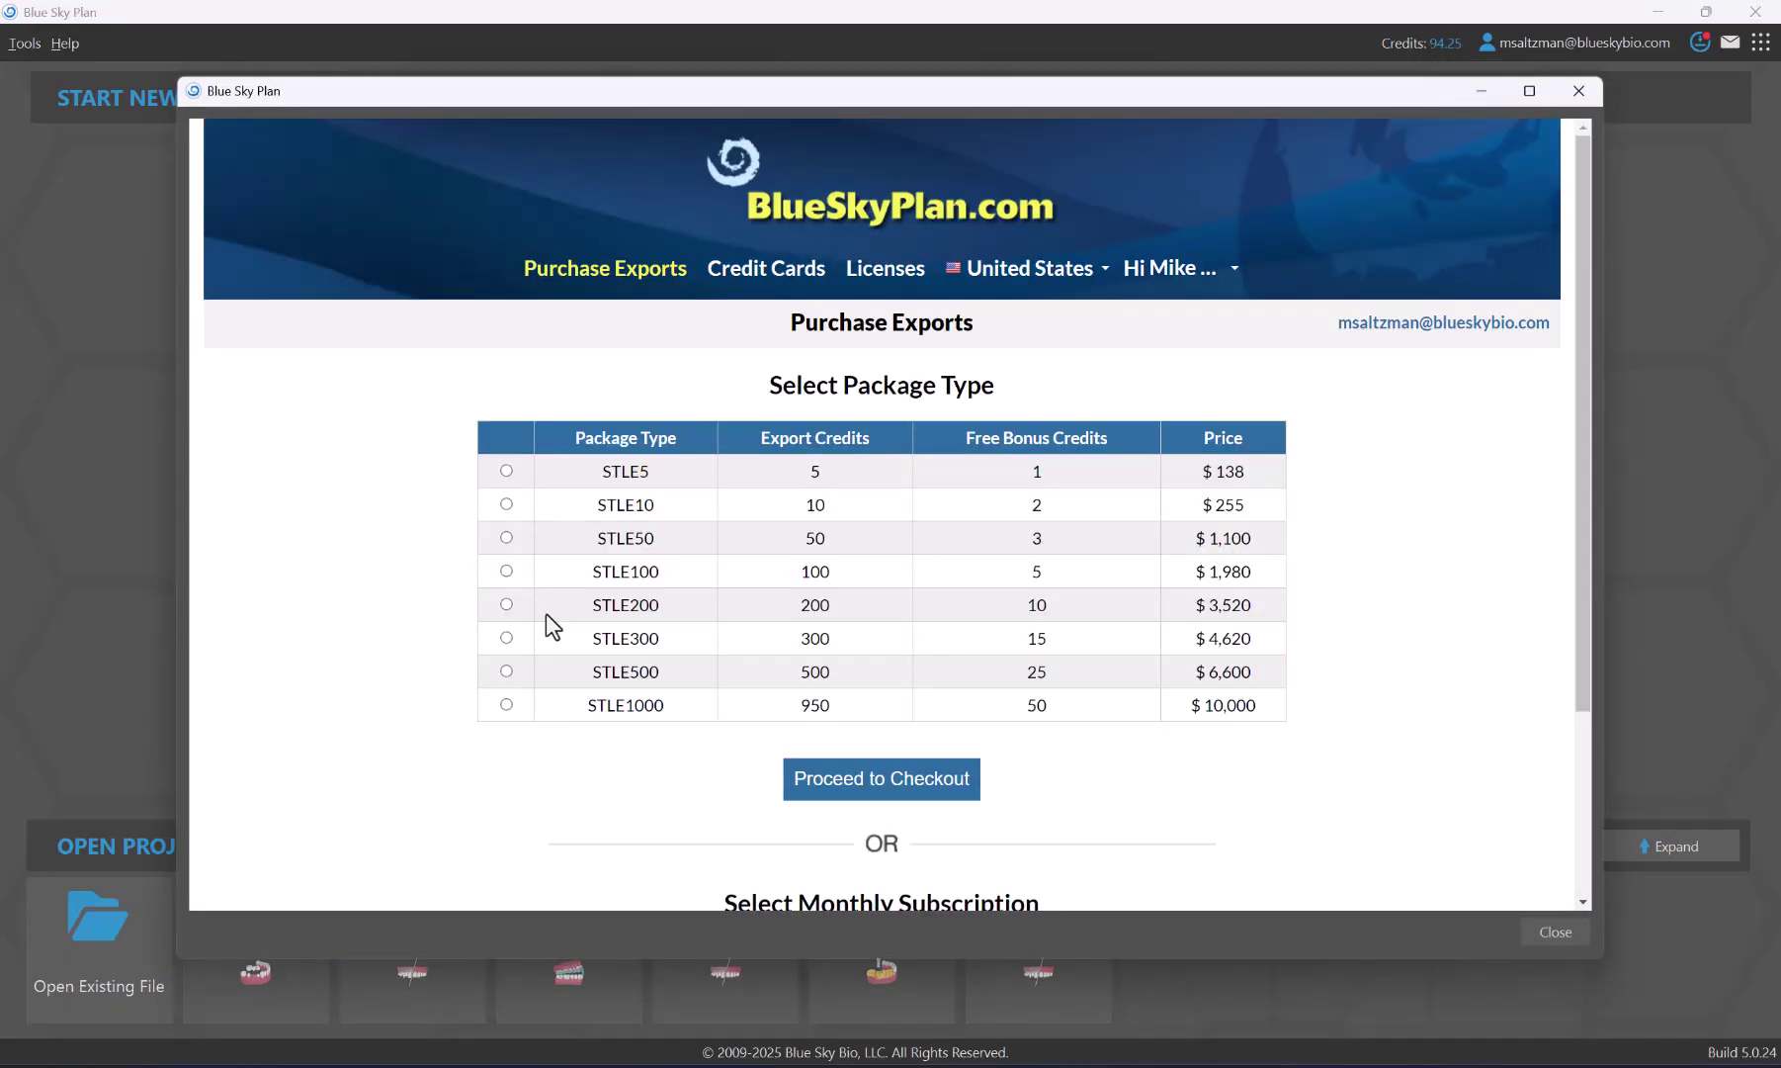
scroll(546, 612, "down", 1)
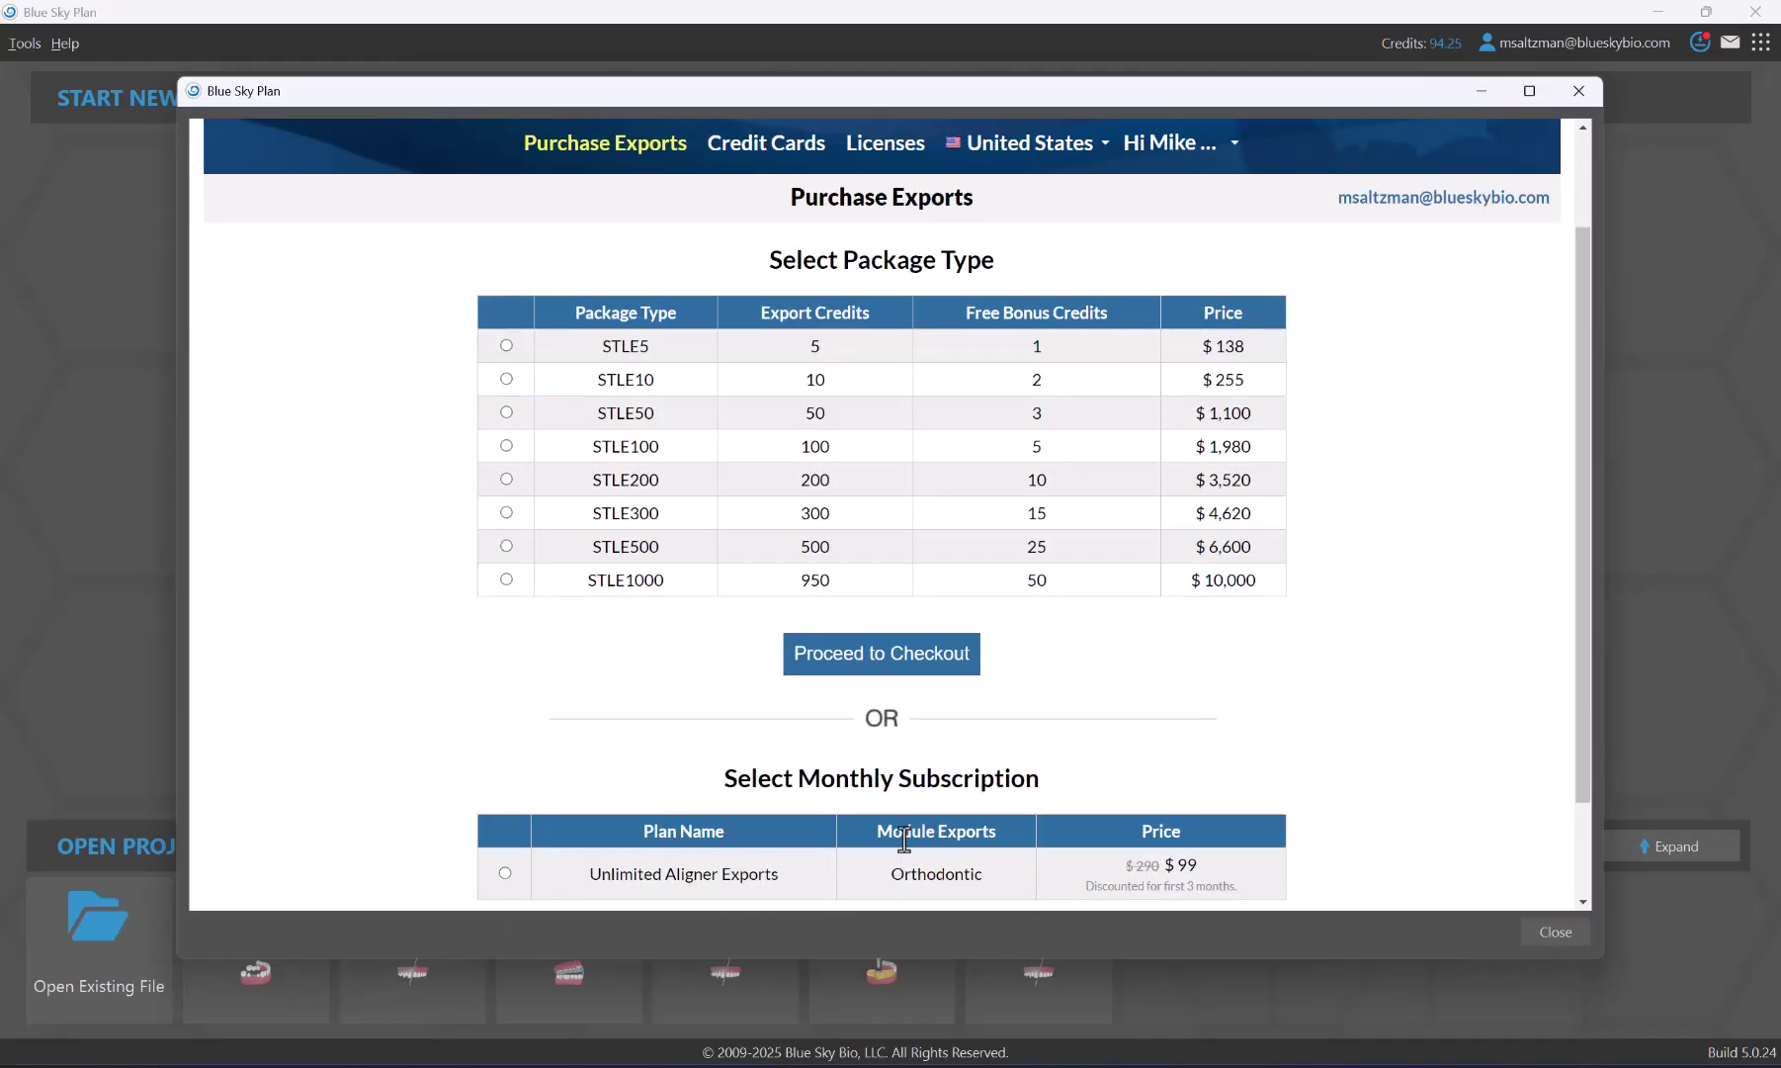
left_click(1576, 98)
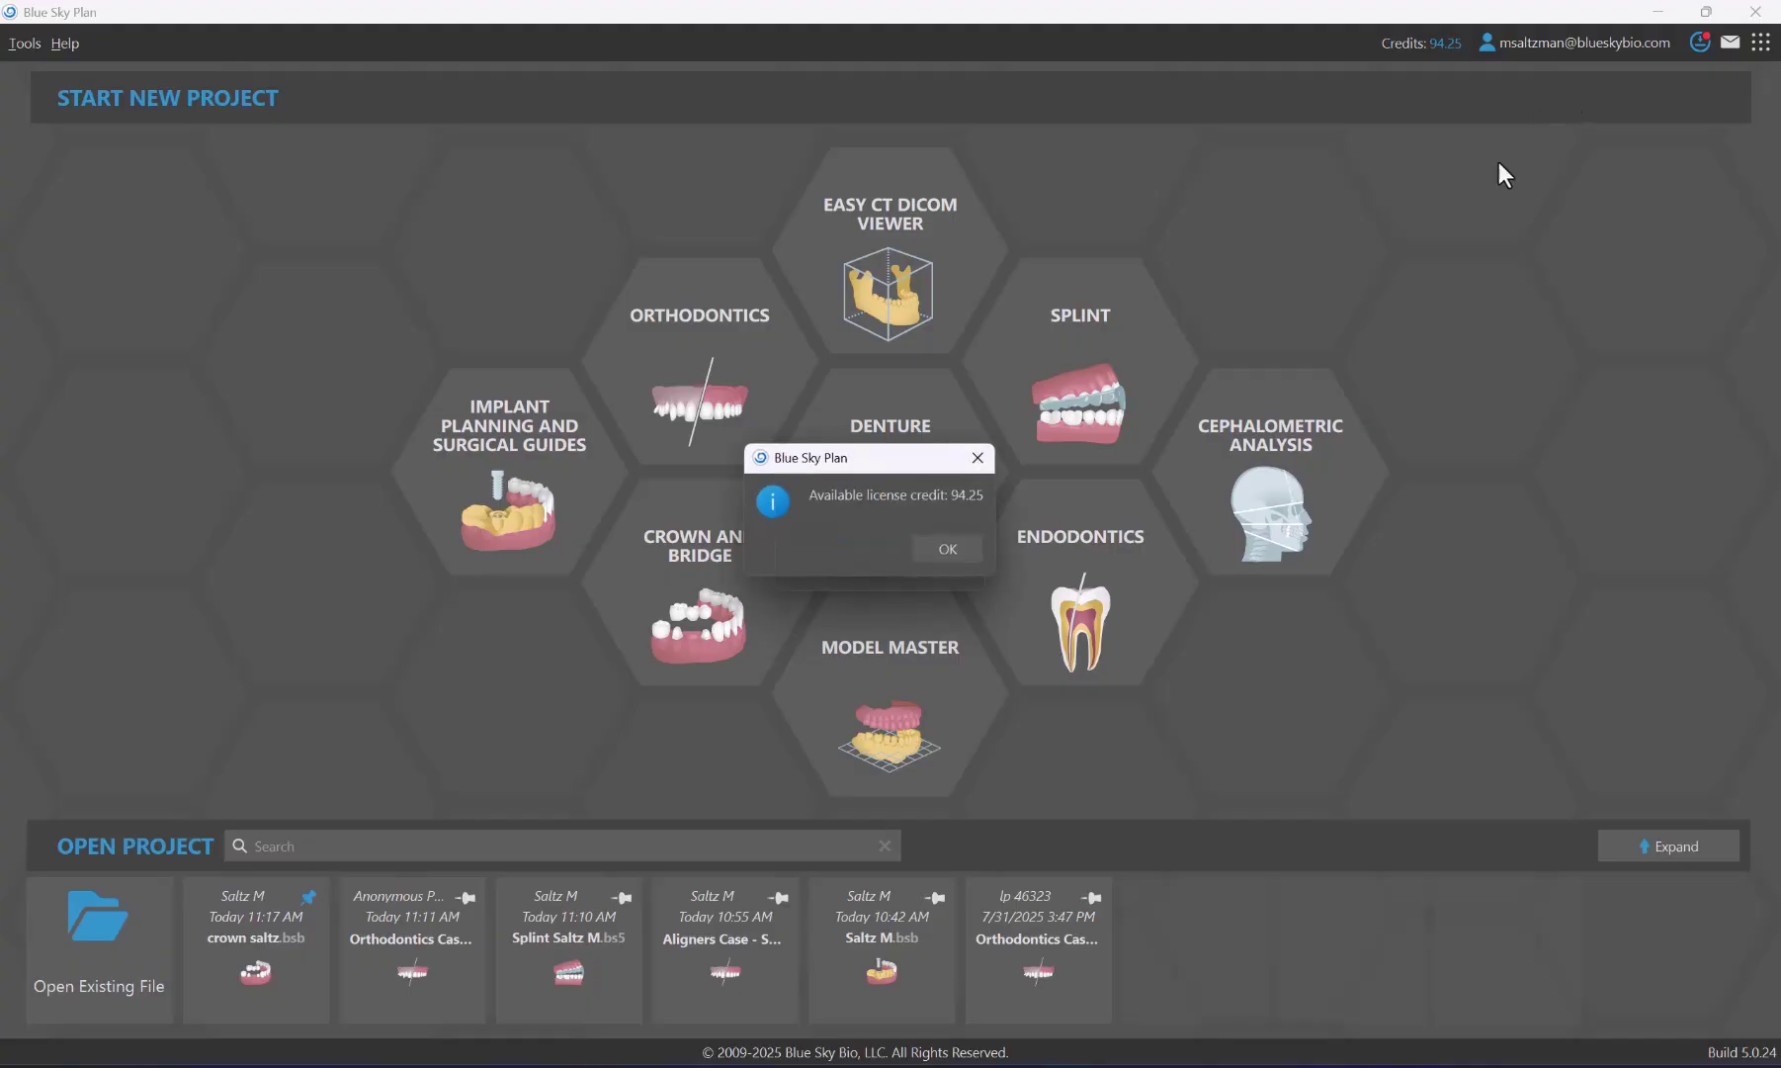
left_click(945, 553)
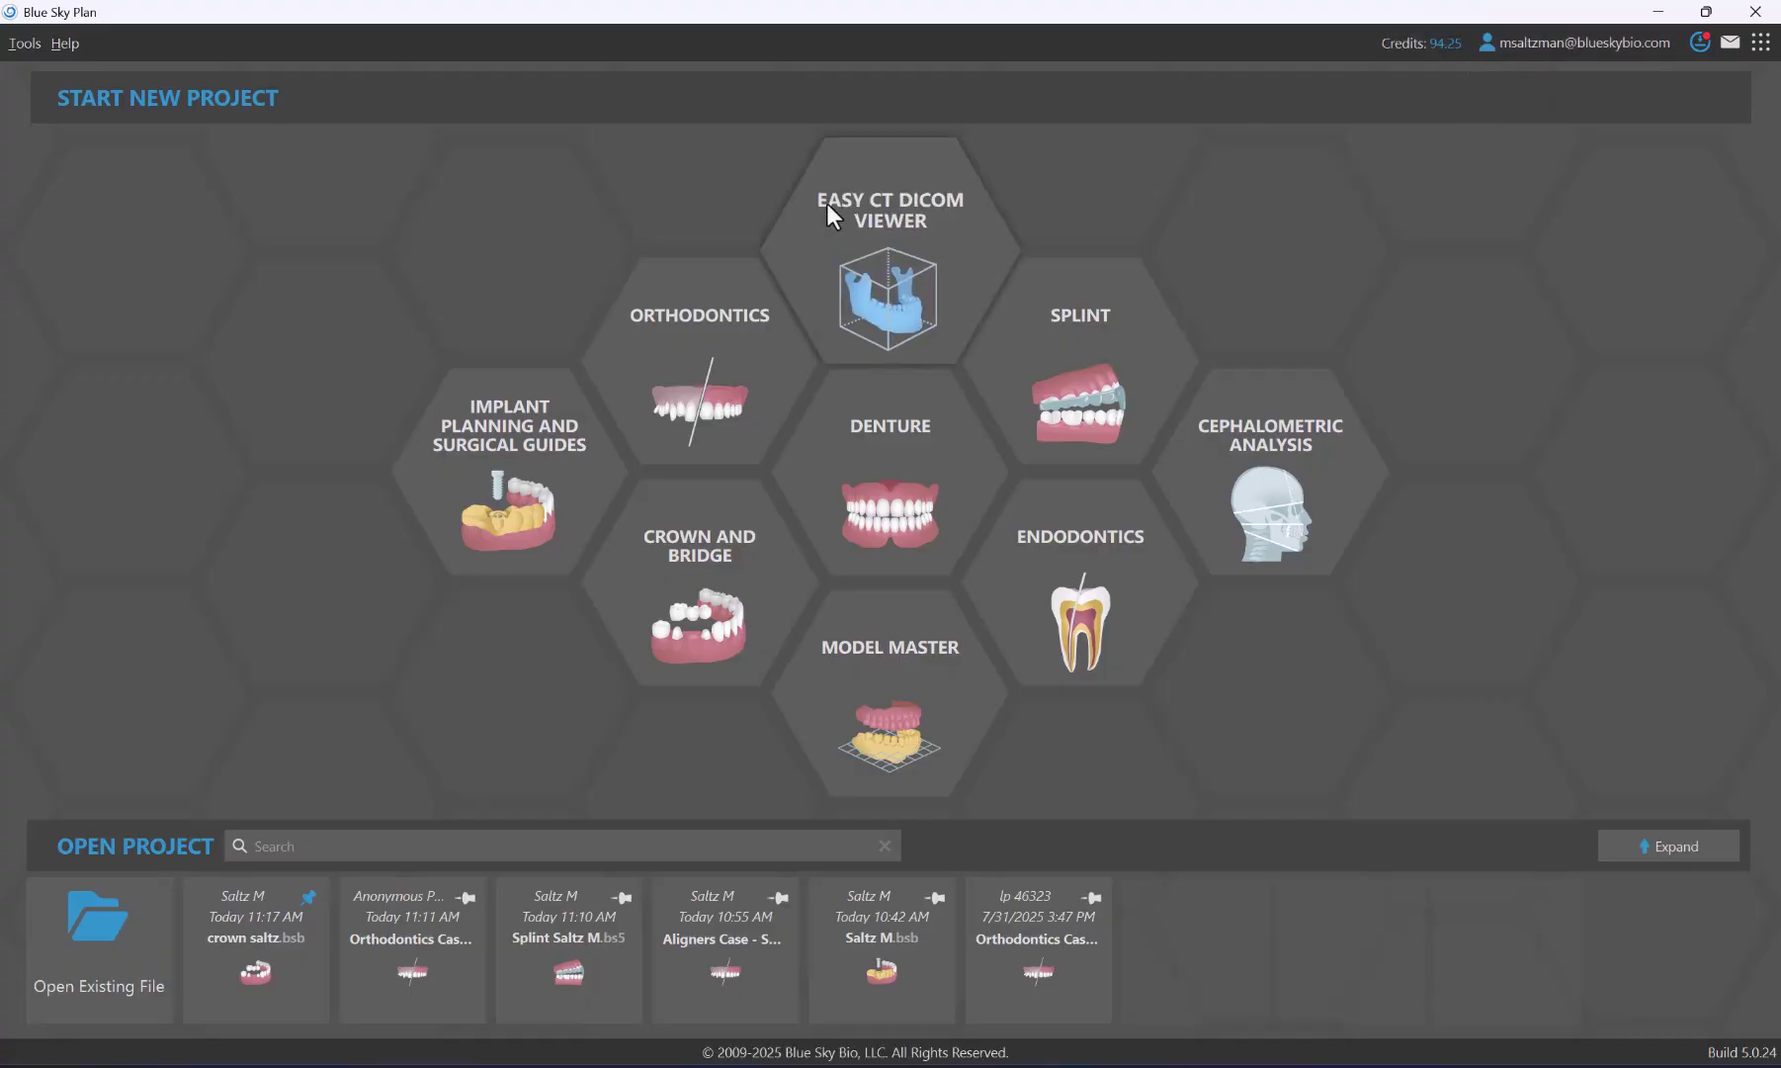
Check the account options, then open the news messages list from the mail icon.
left_click(1606, 45)
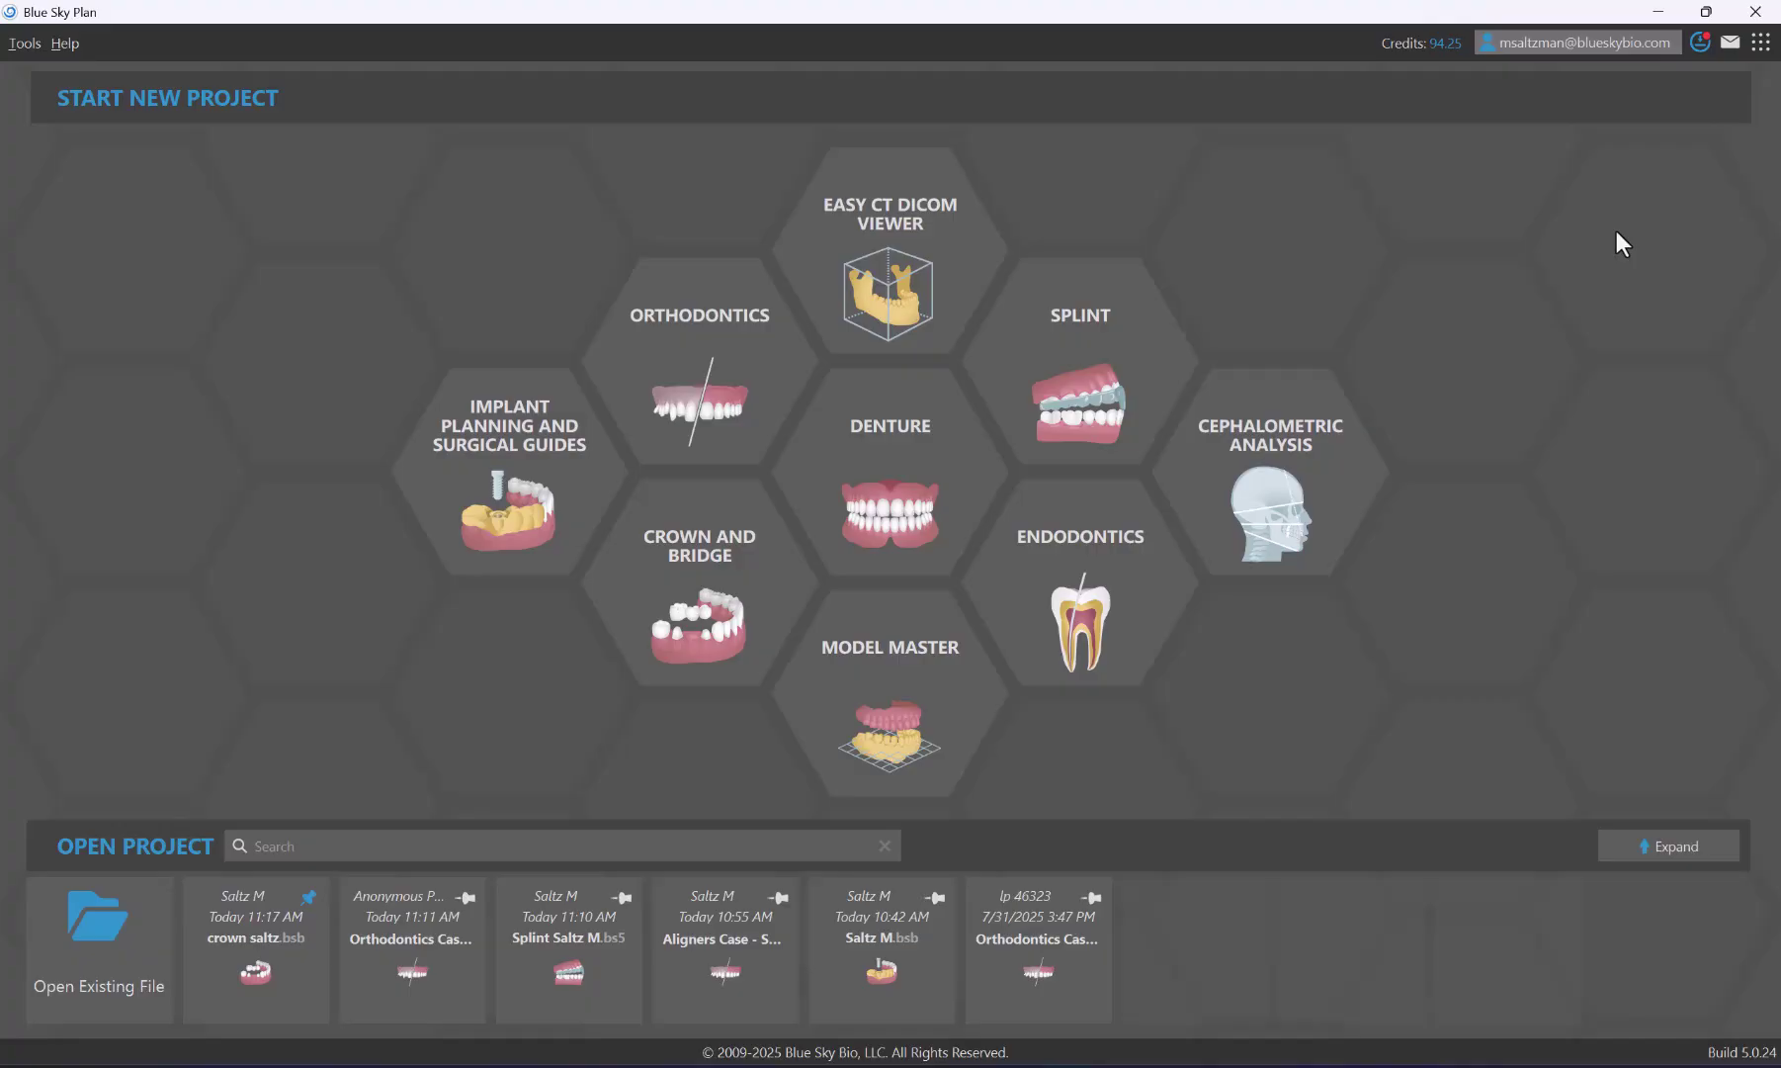
left_click(807, 270)
left_click(1729, 48)
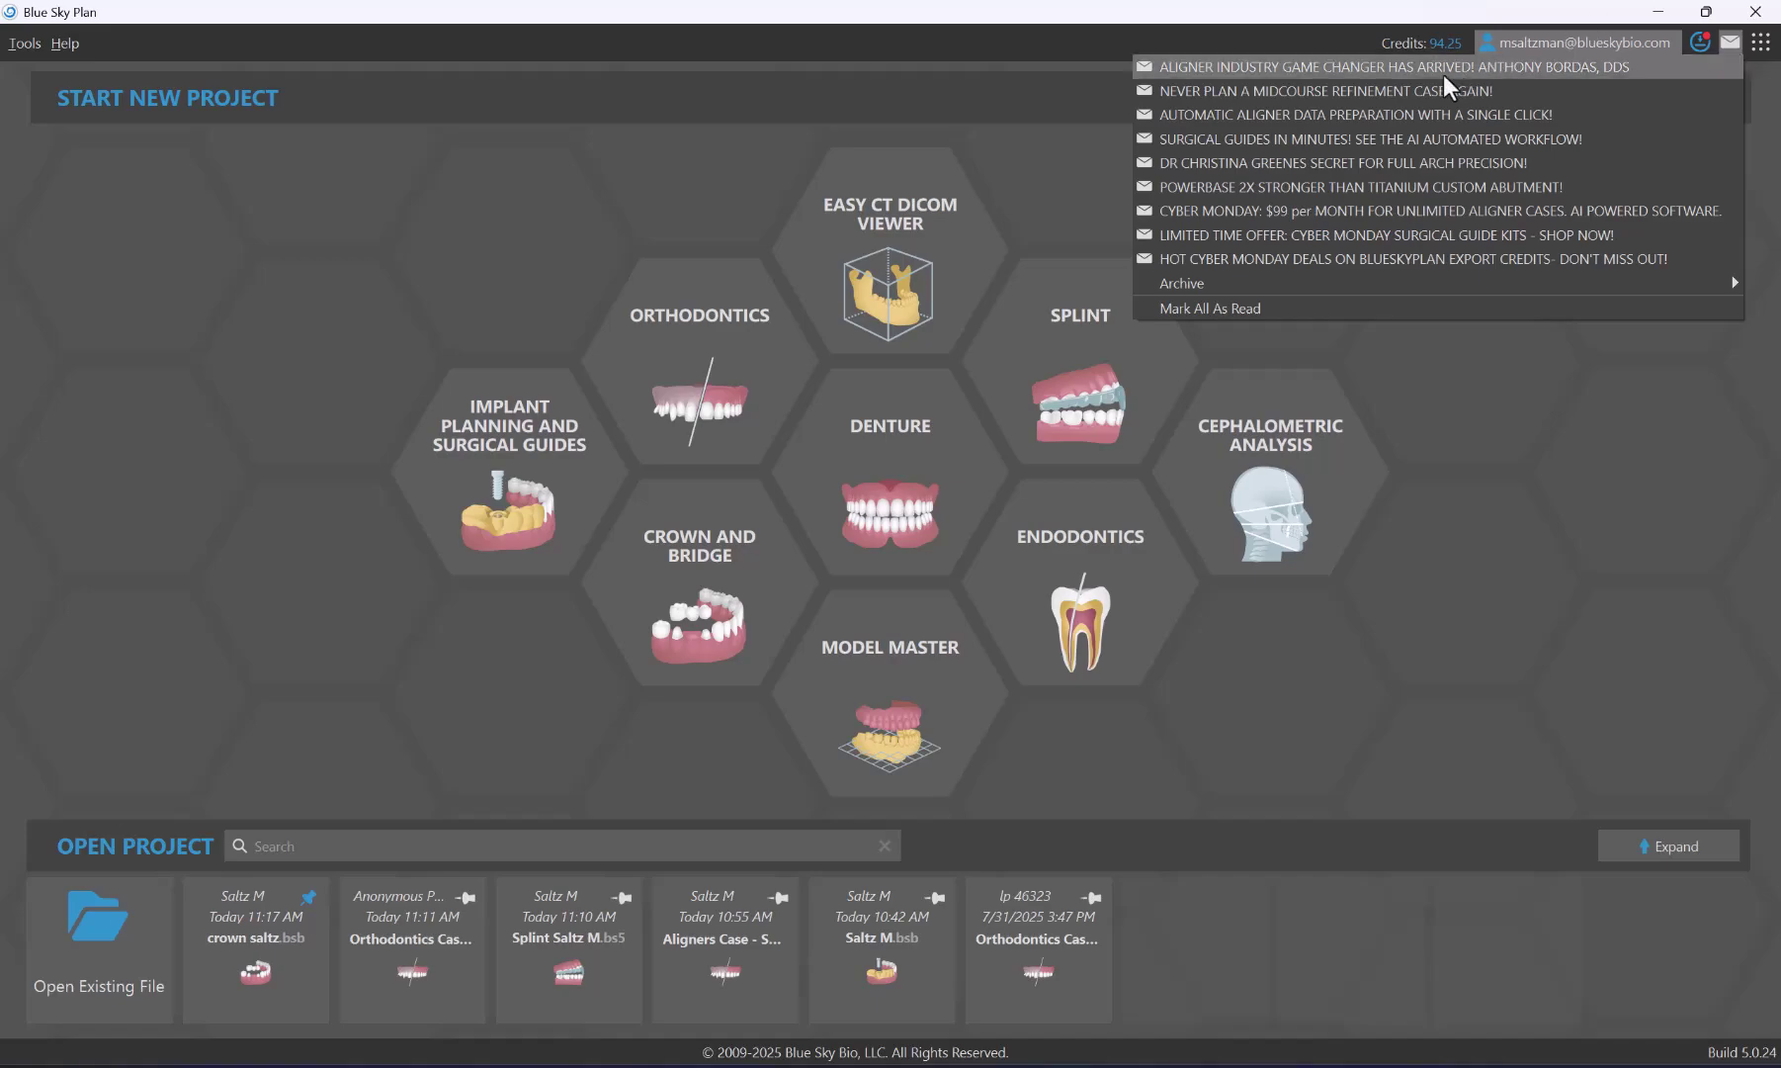
Play the aligner industry news video, close it, and close the messages list.
left_click(1407, 75)
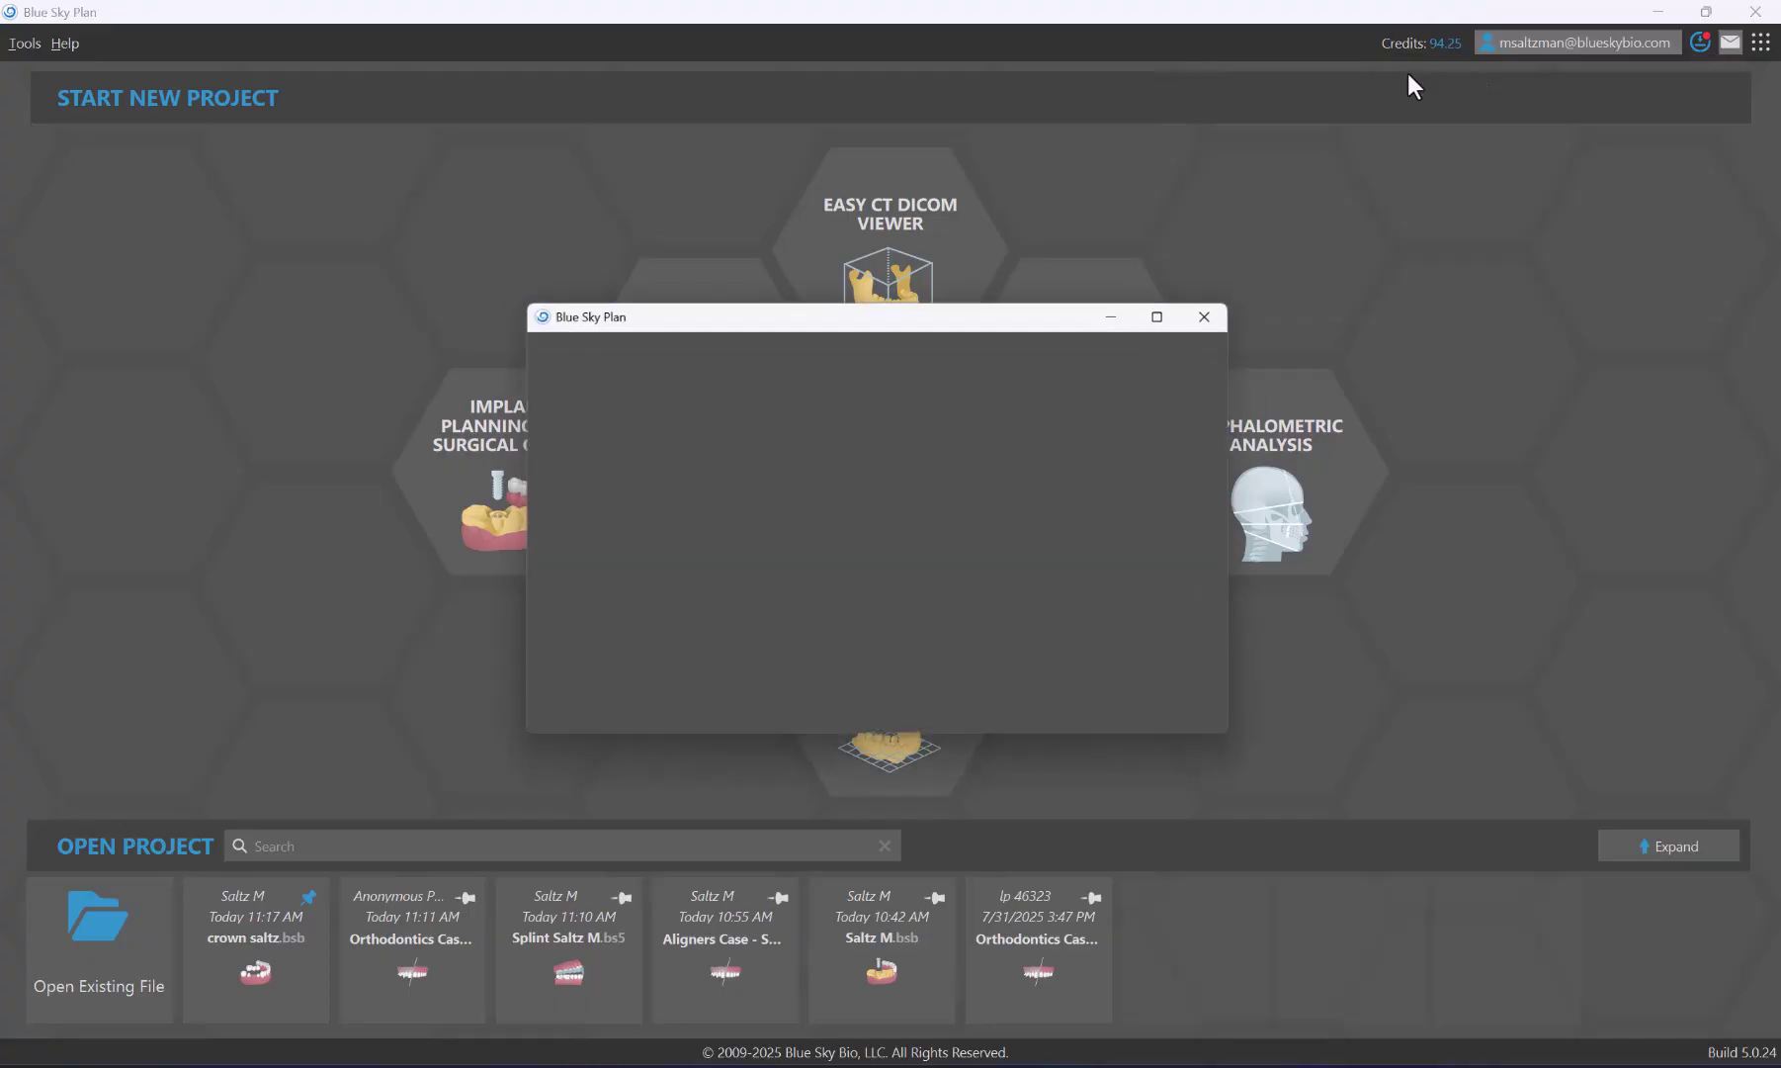
left_click(1222, 313)
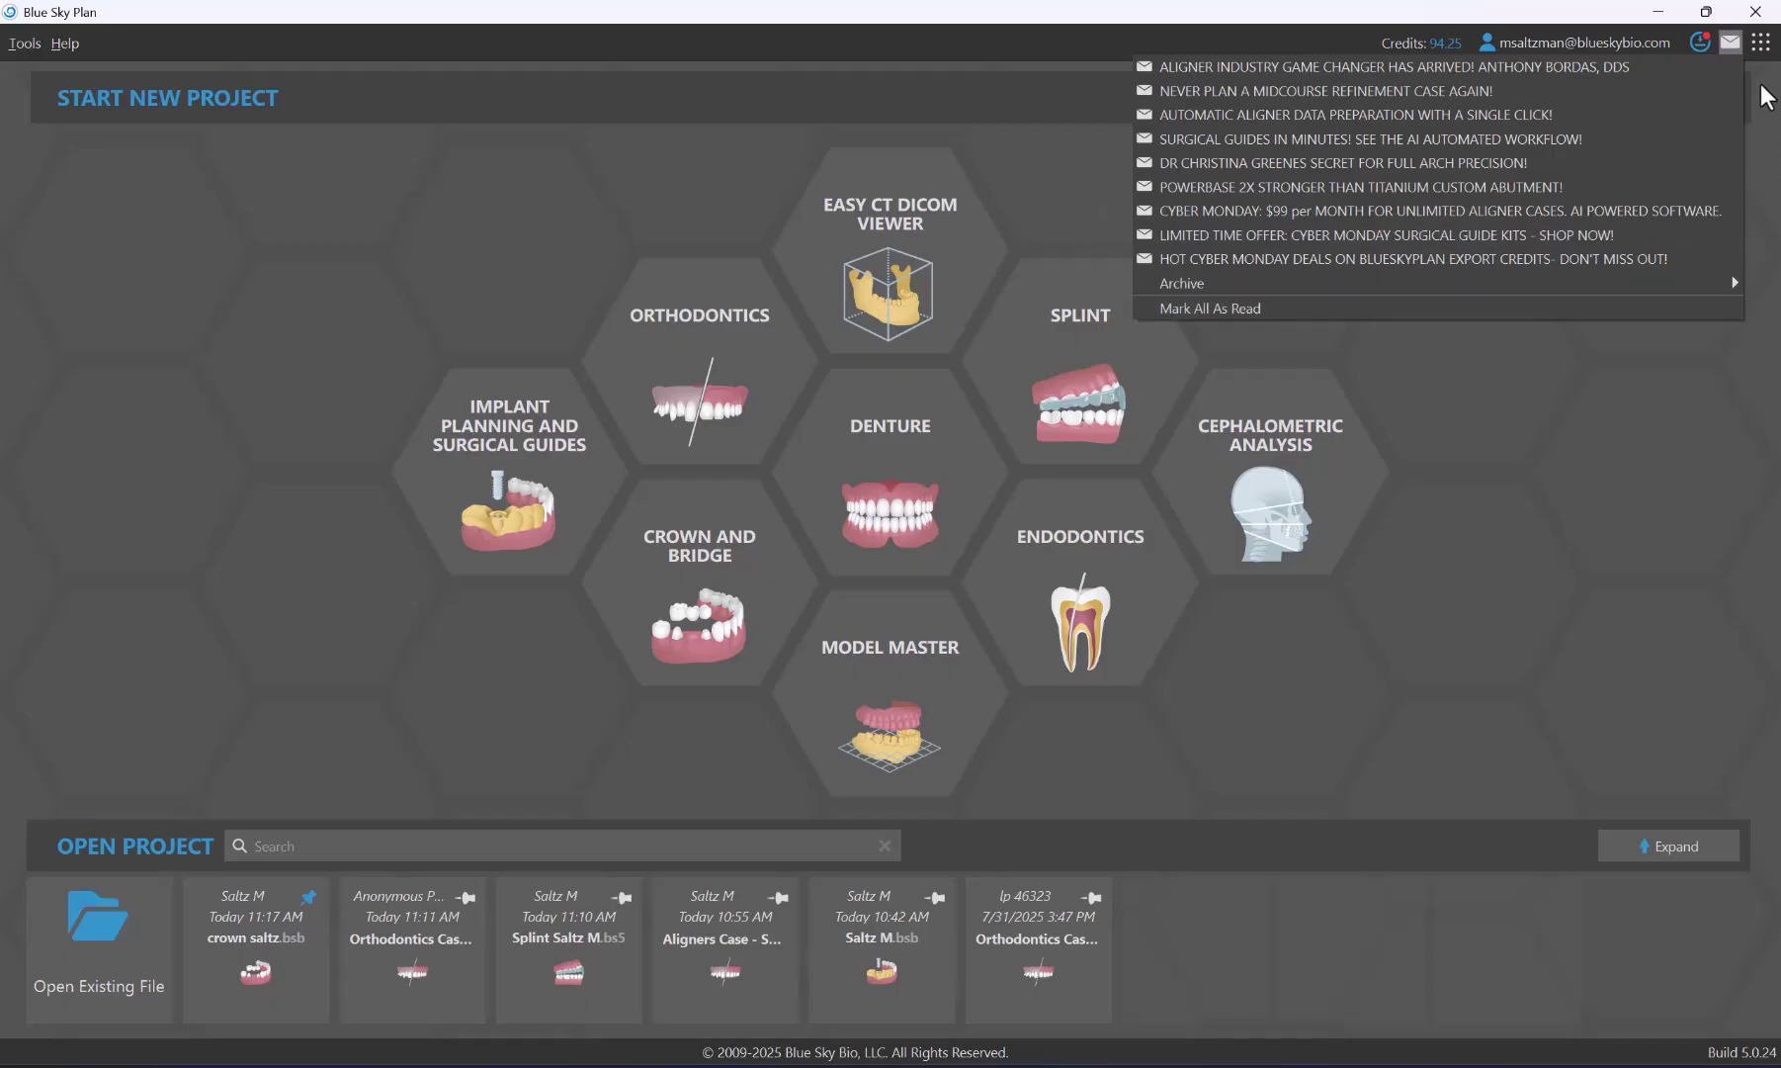
left_click(1765, 45)
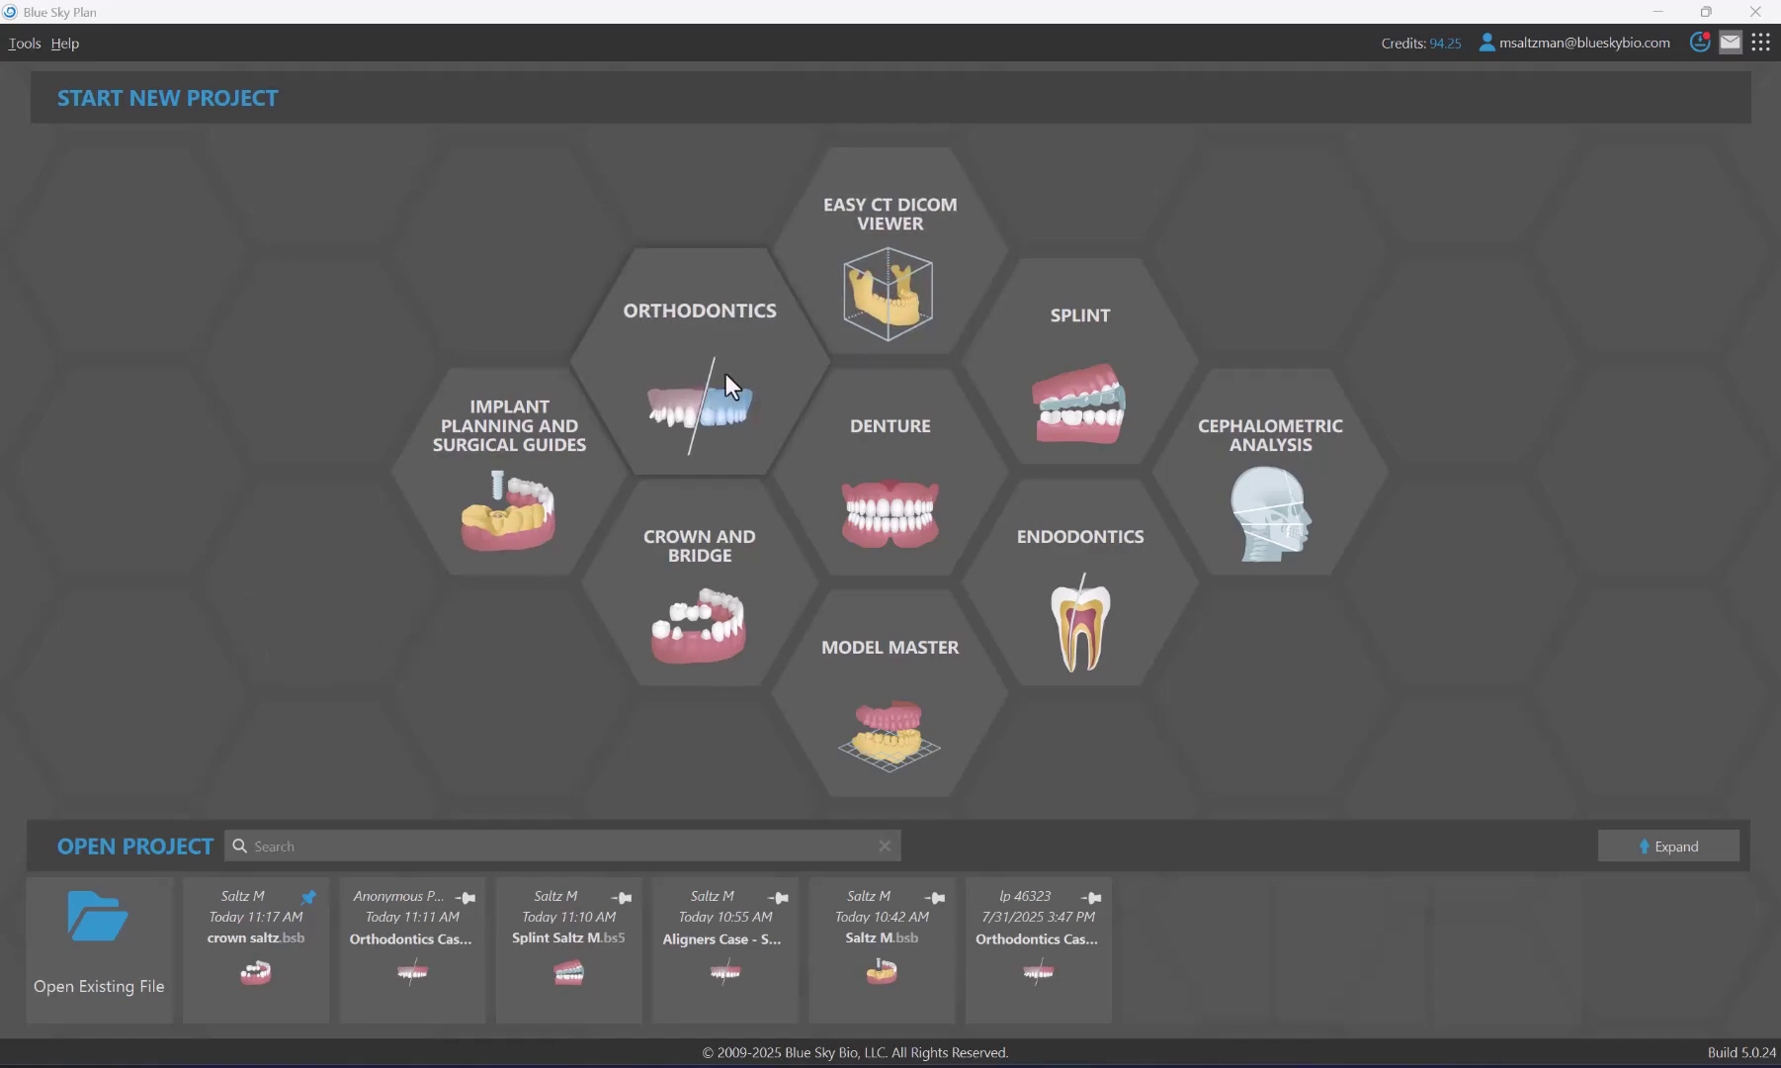
Choose Orthodontics, then the Aligners project type.
left_click(699, 332)
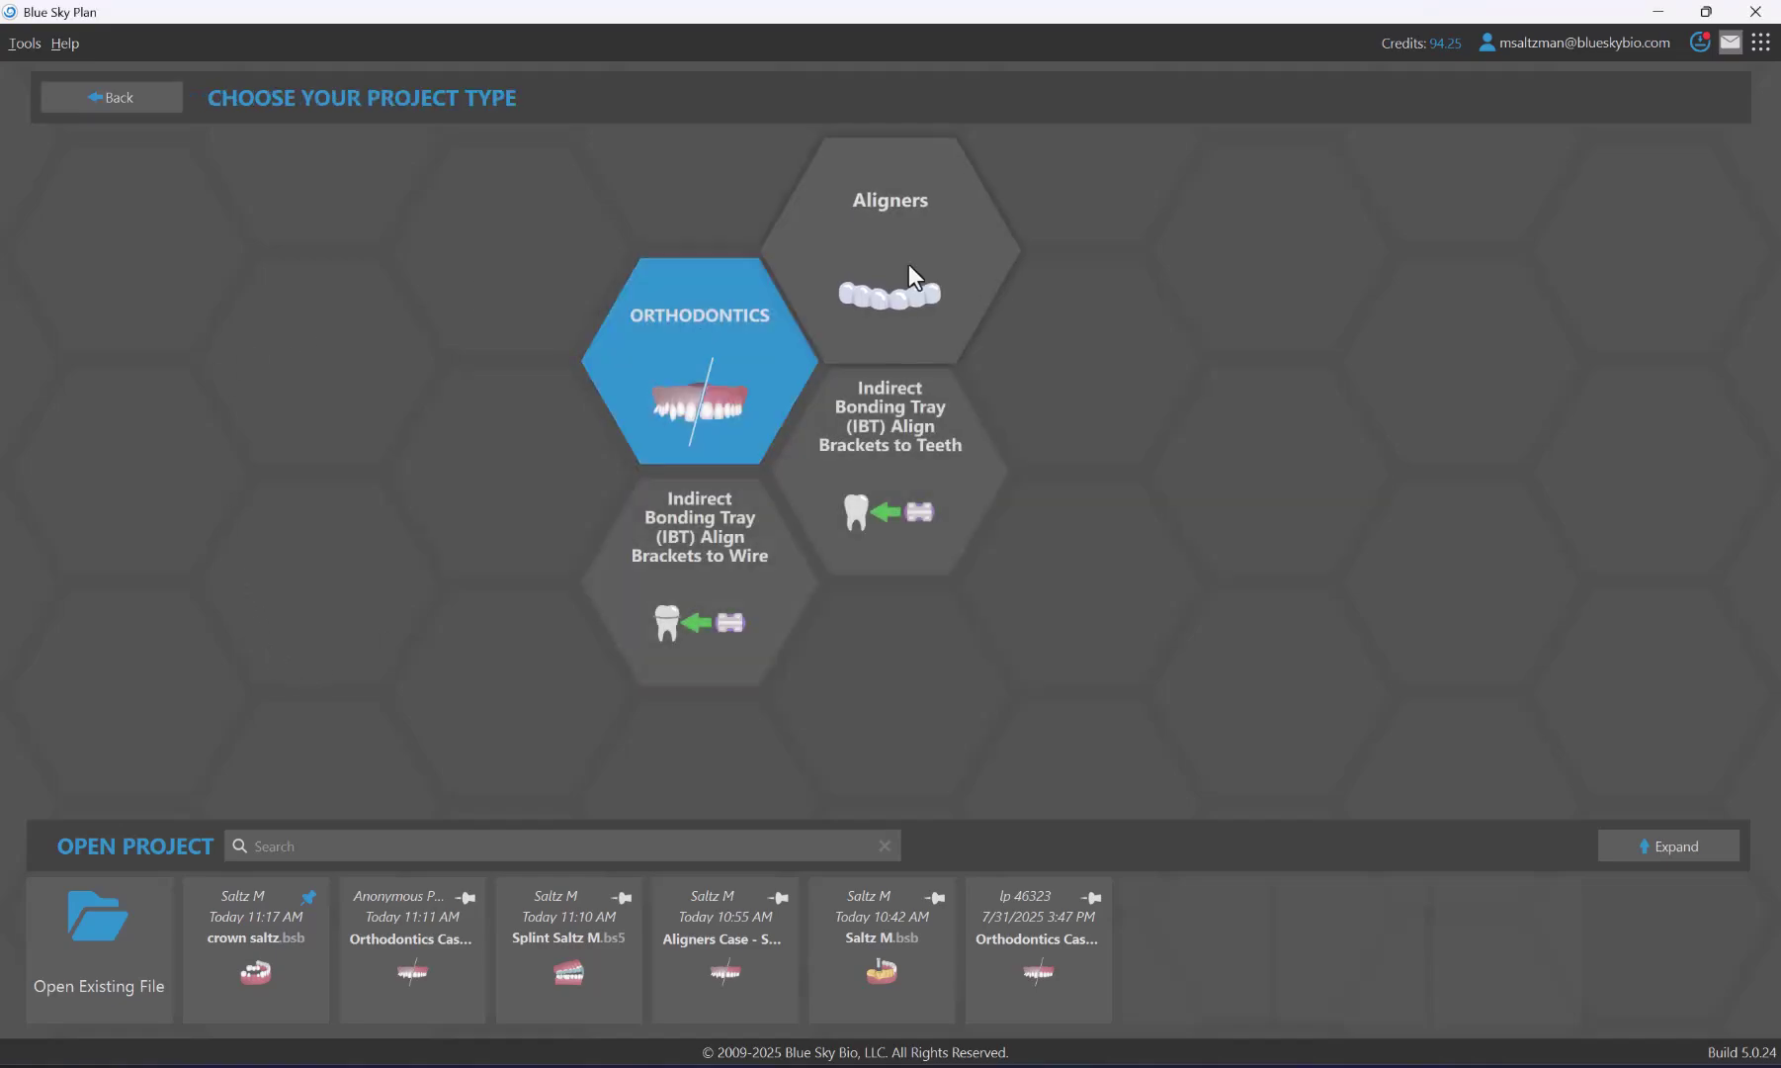
left_click(909, 264)
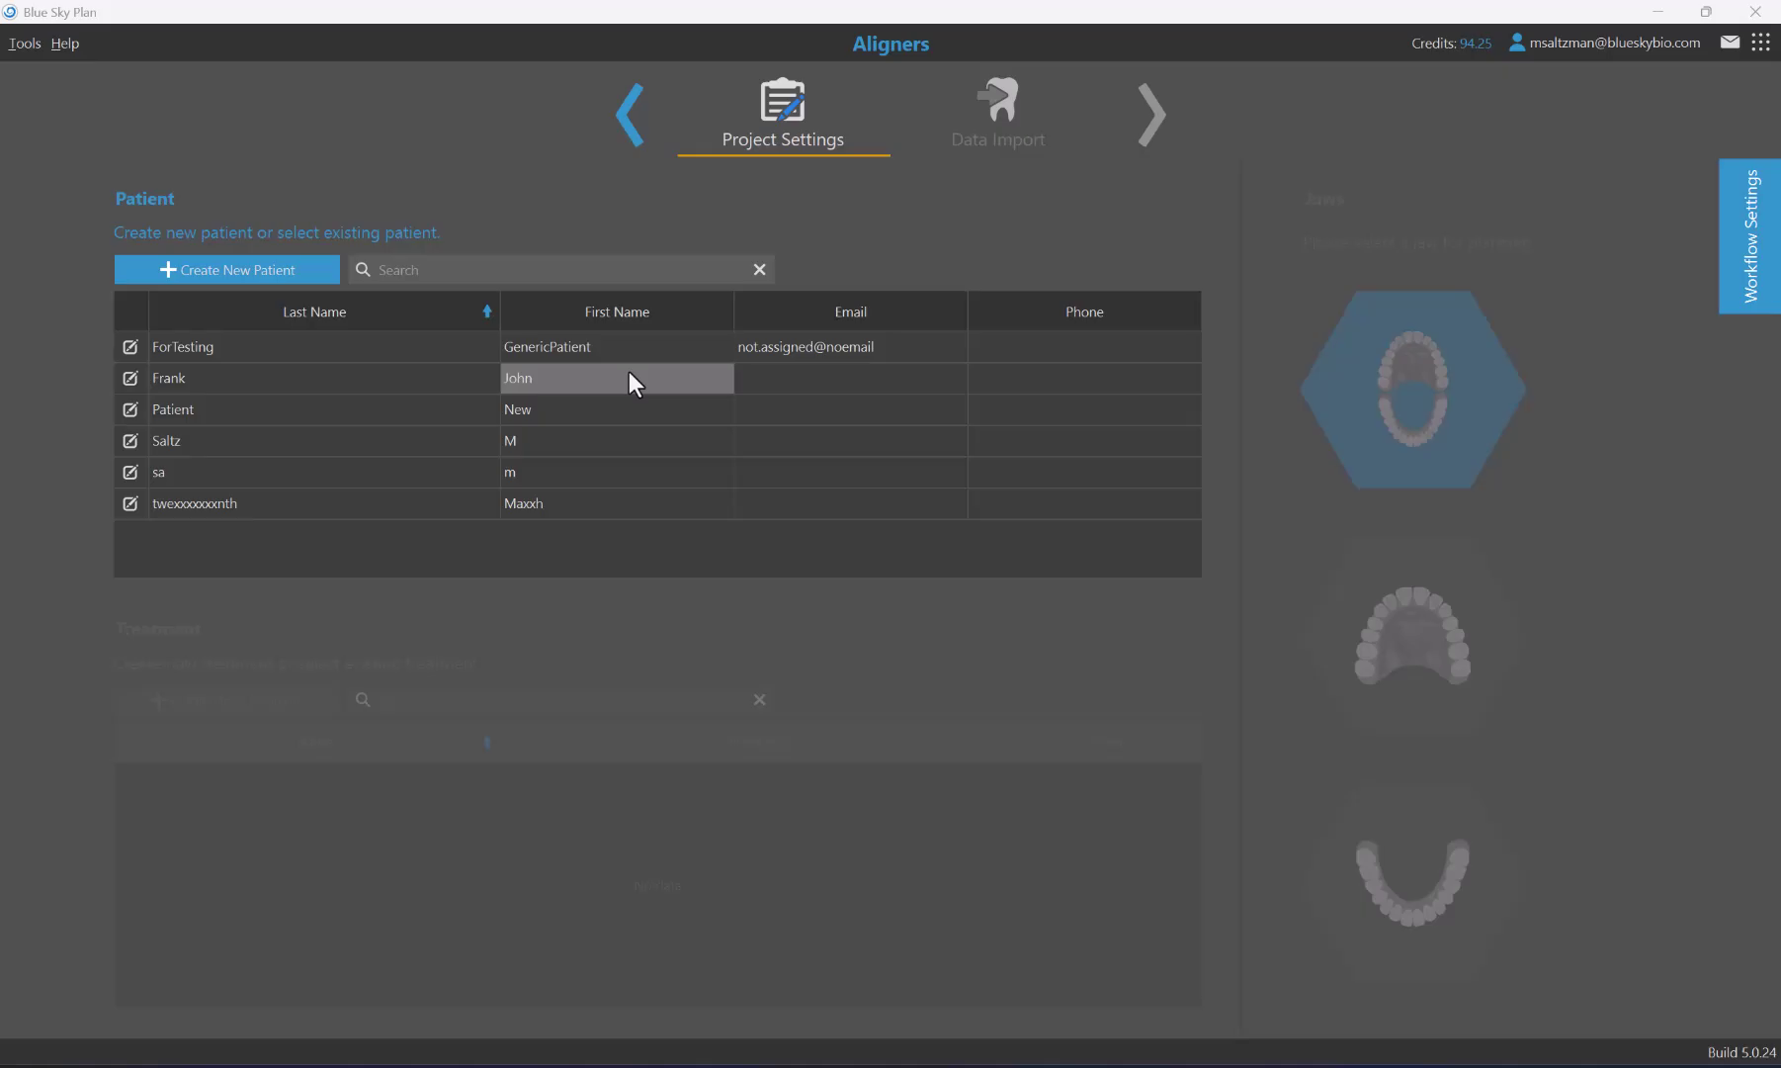
Create a new patient, entering the patient's first and last name.
left_click(407, 444)
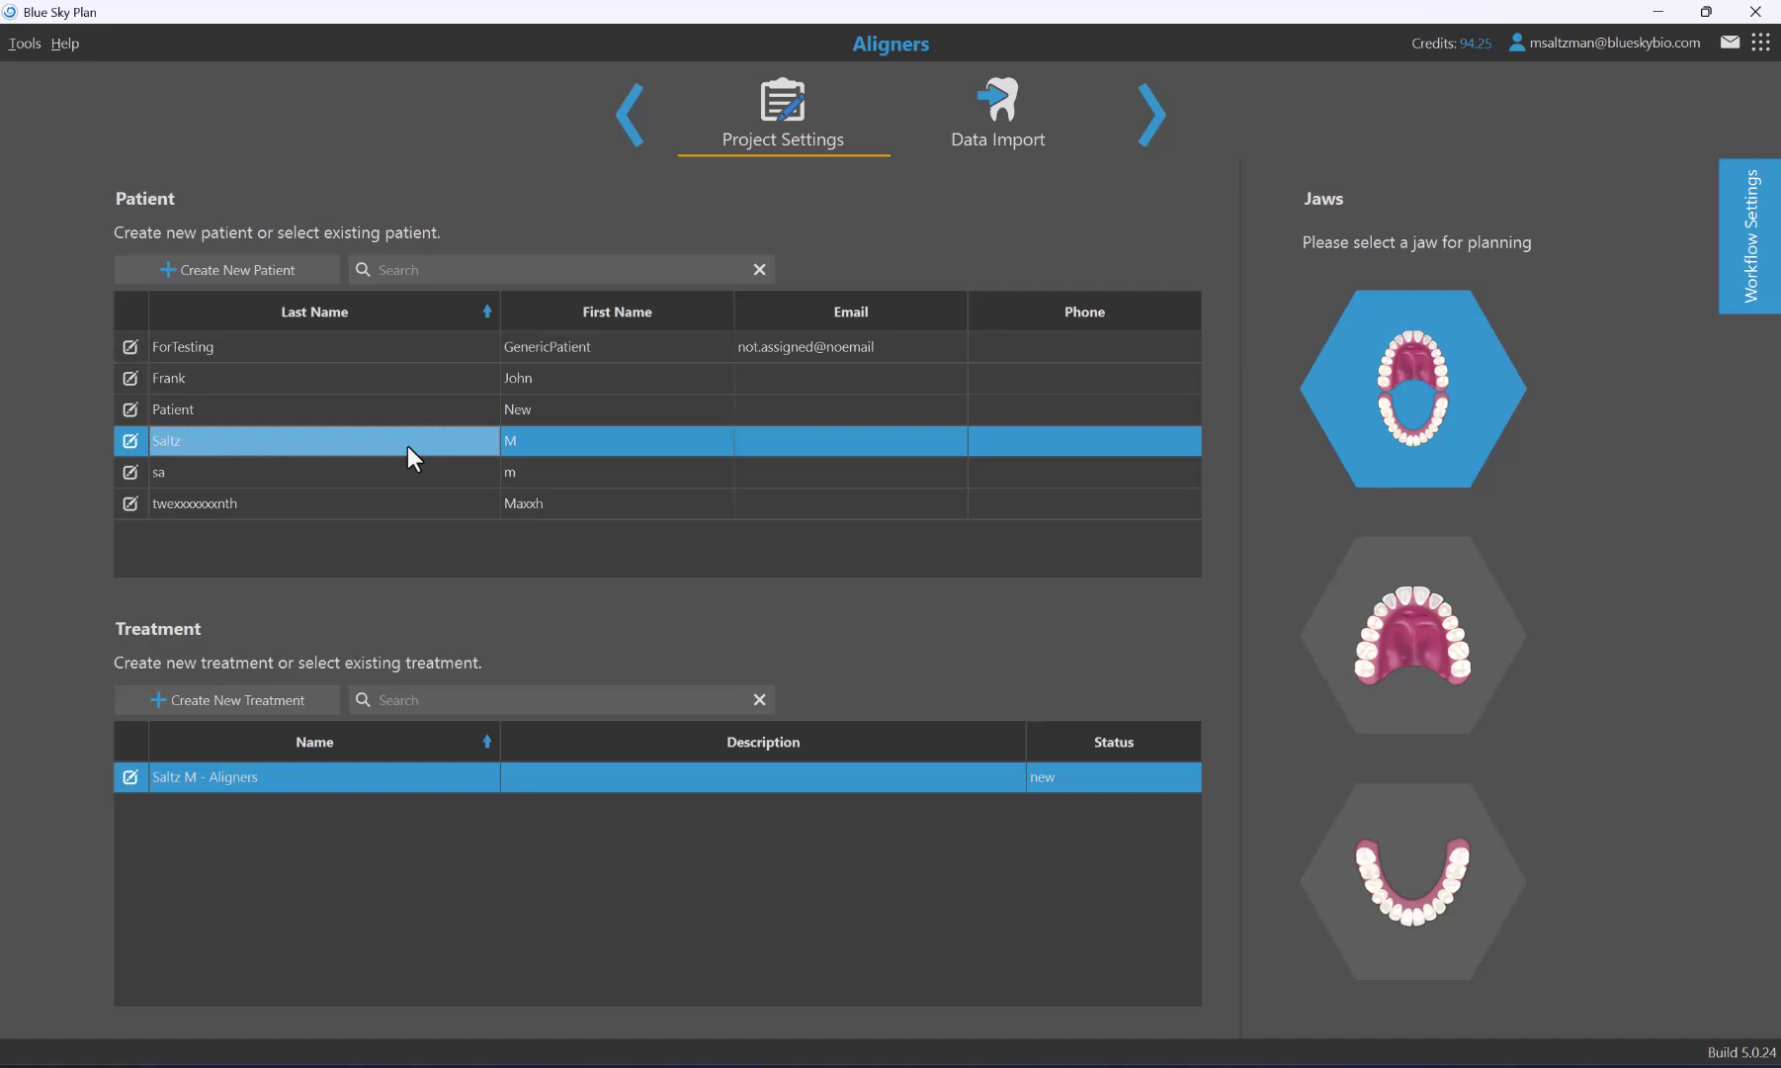
left_click(293, 273)
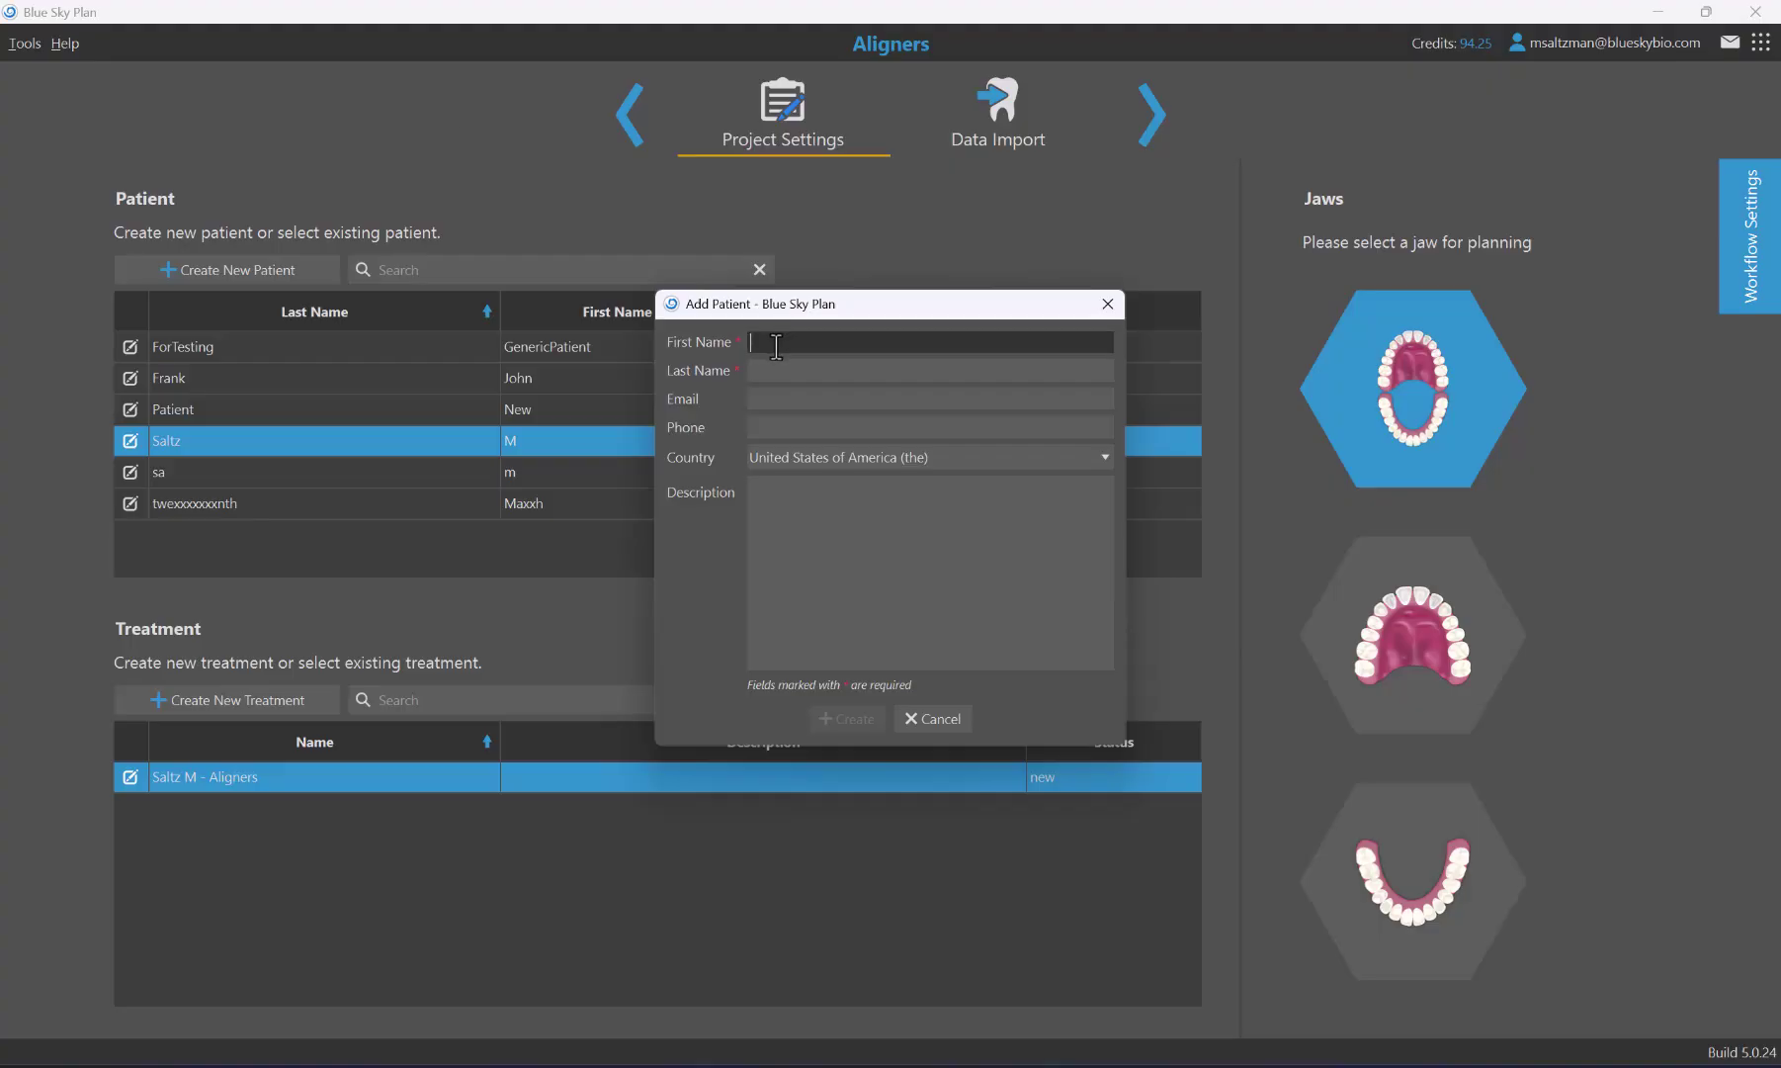
type("AS")
key("BackSpace")
key("BackSpace")
type("Skyk")
key("BackSpace")
key("Tab")
type("B")
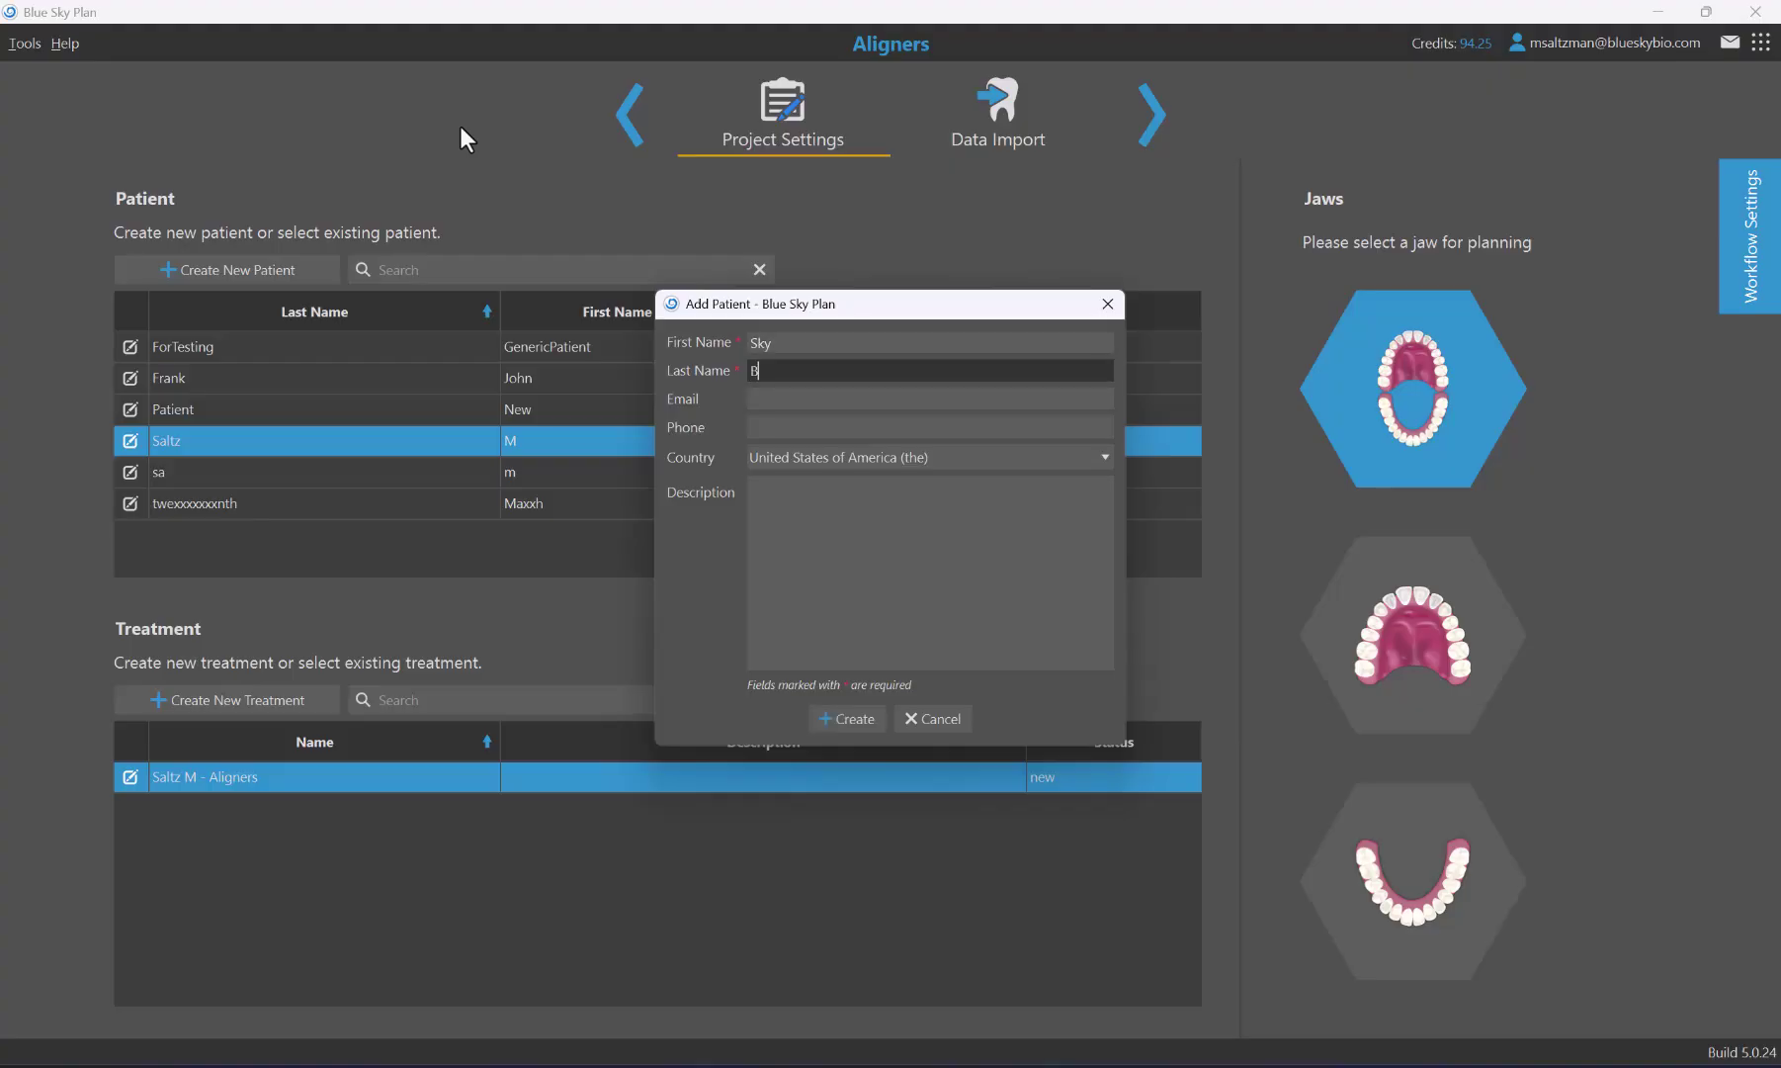
type("lue")
left_click(847, 717)
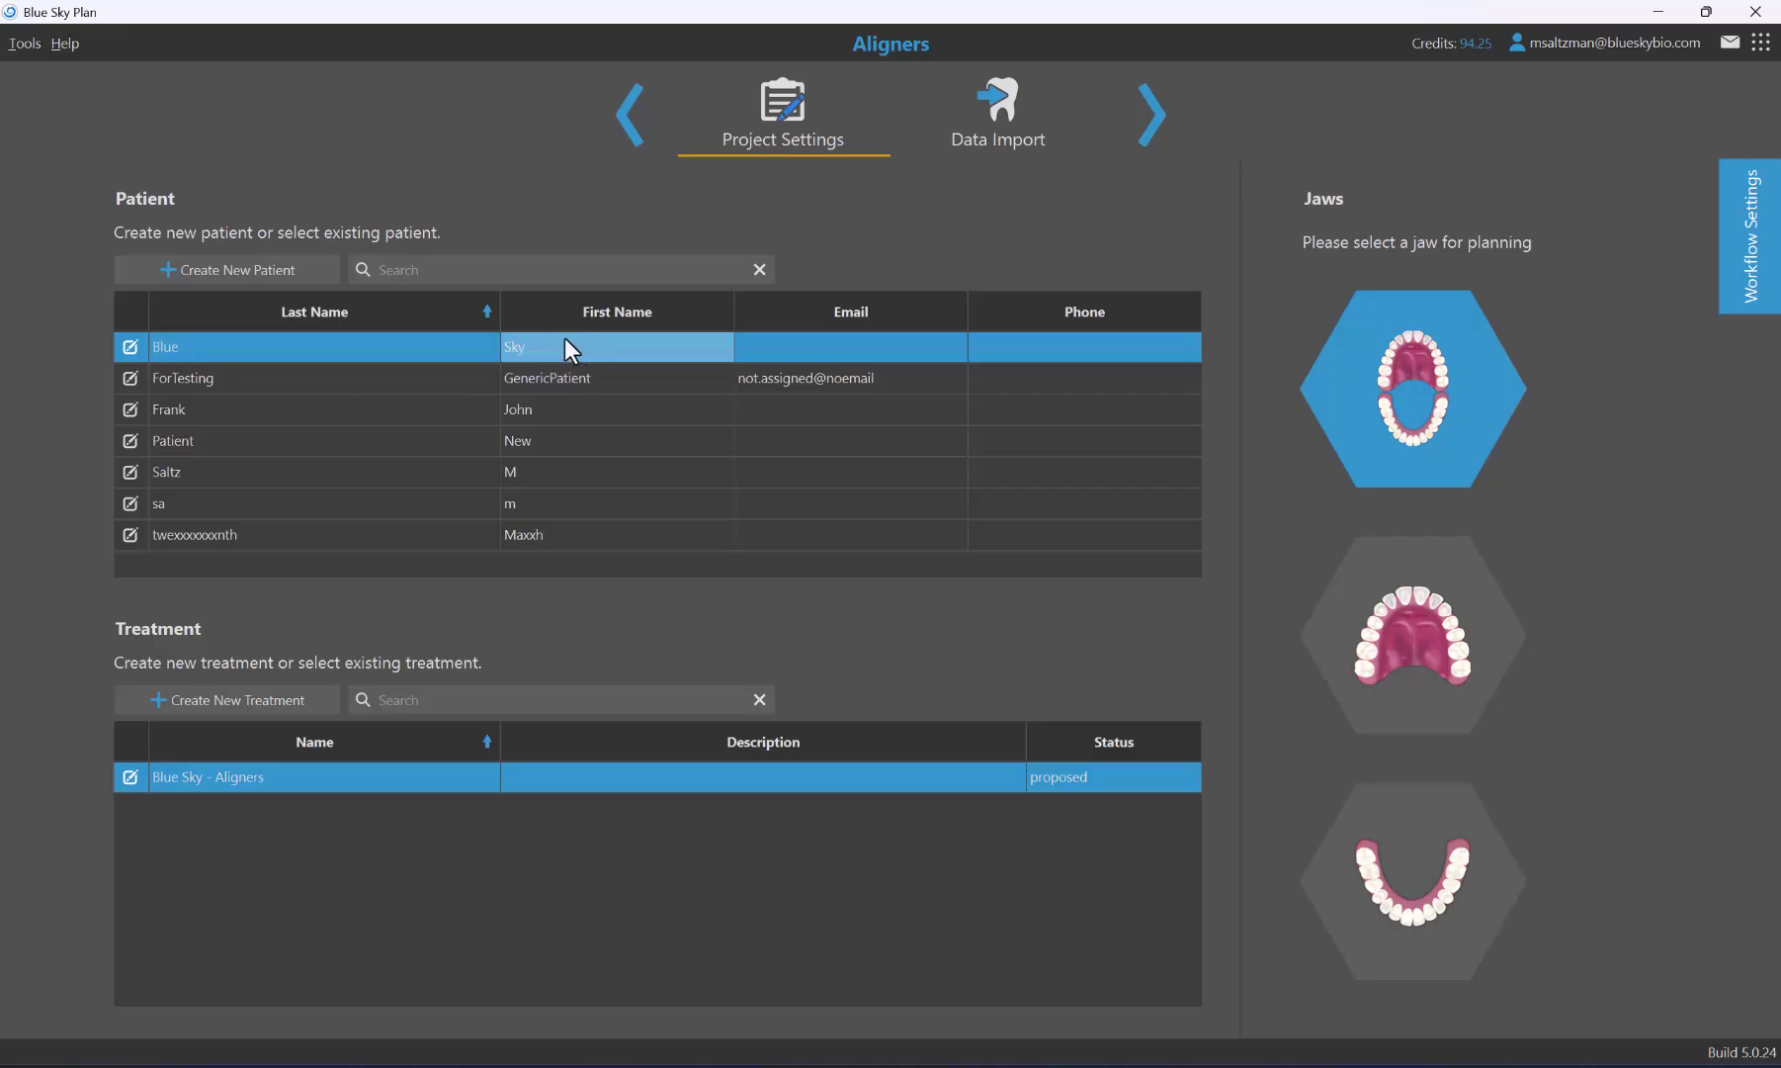
left_click(130, 347)
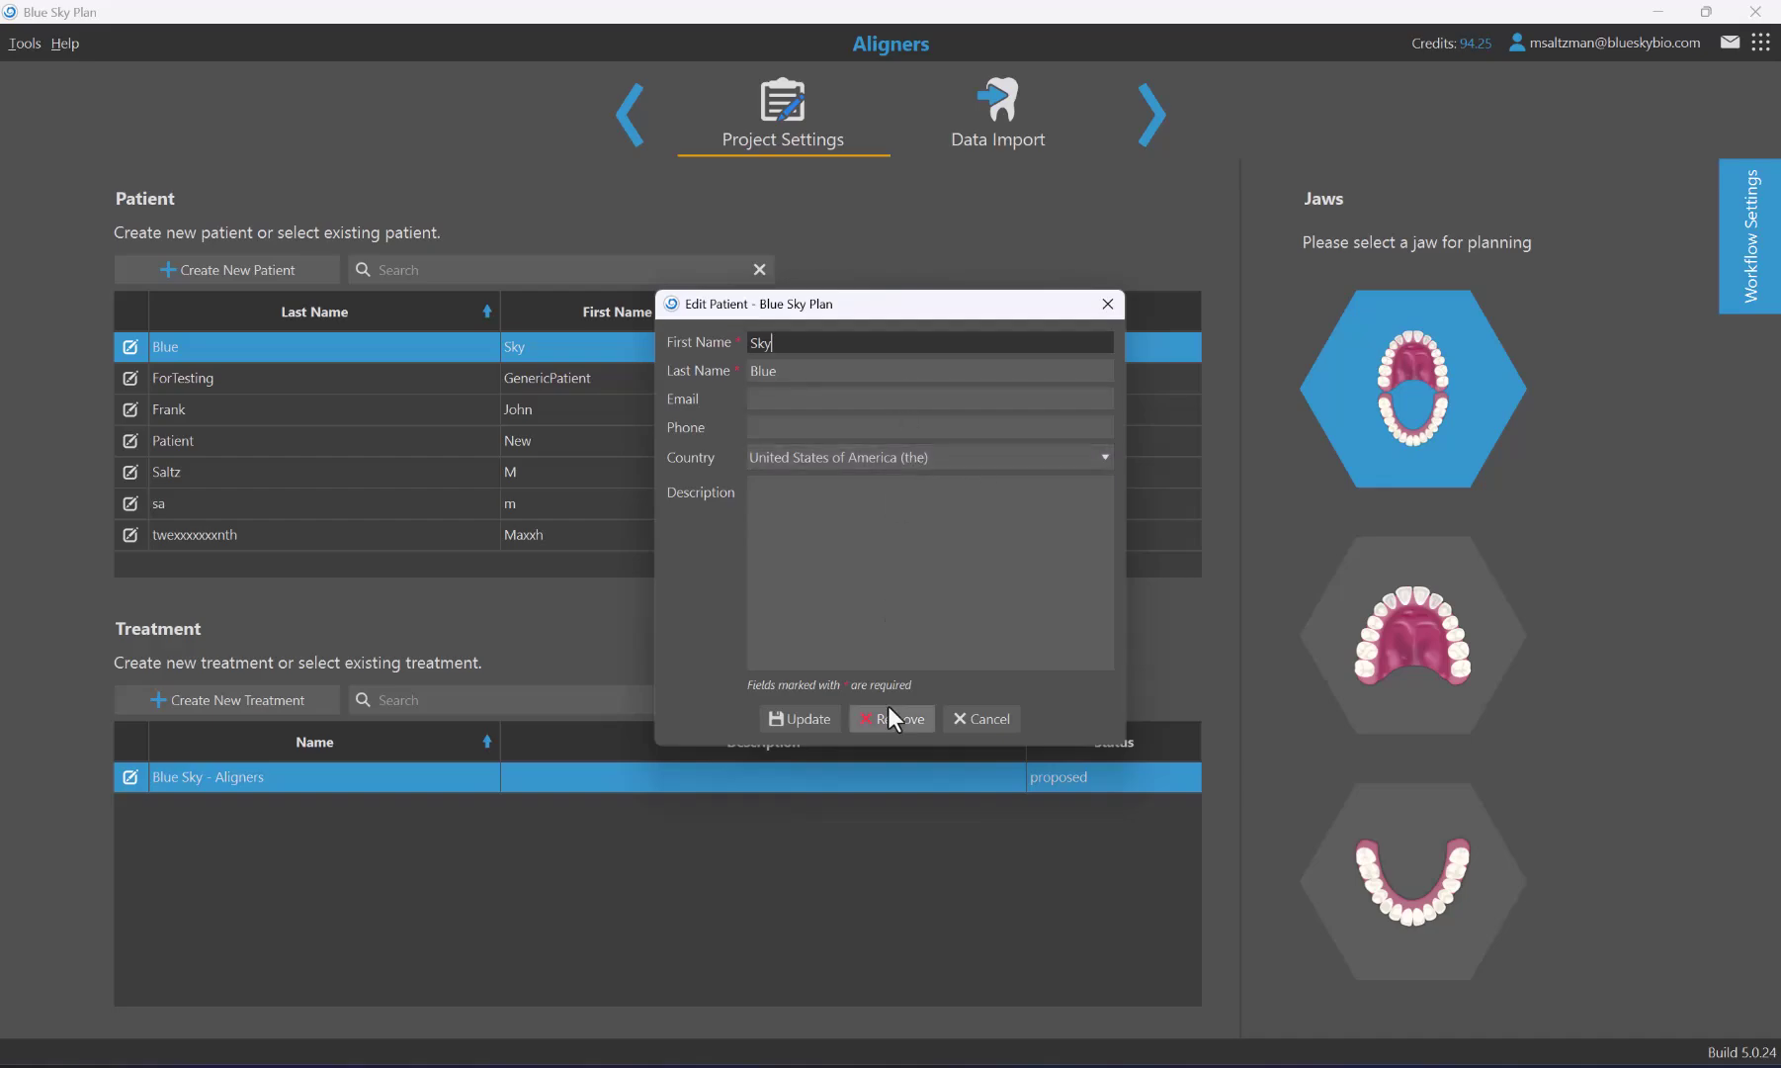
left_click(1106, 304)
left_click(431, 270)
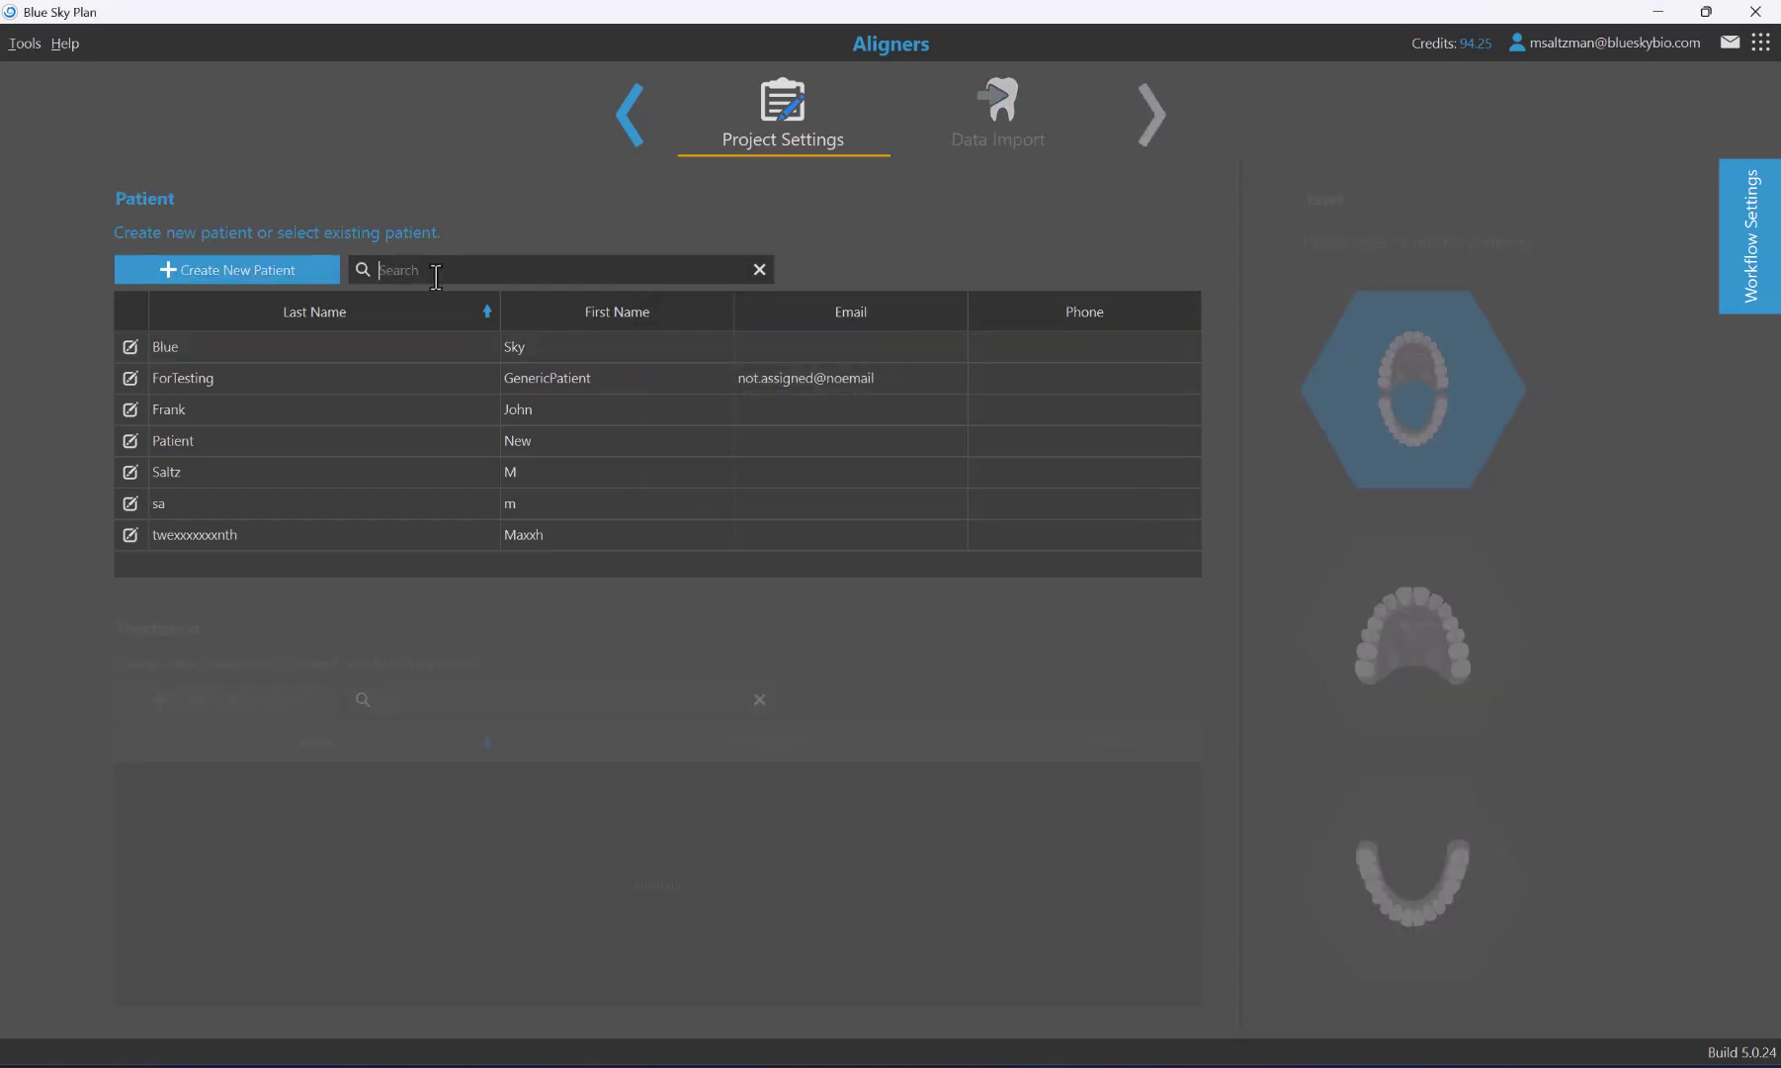
type("sal")
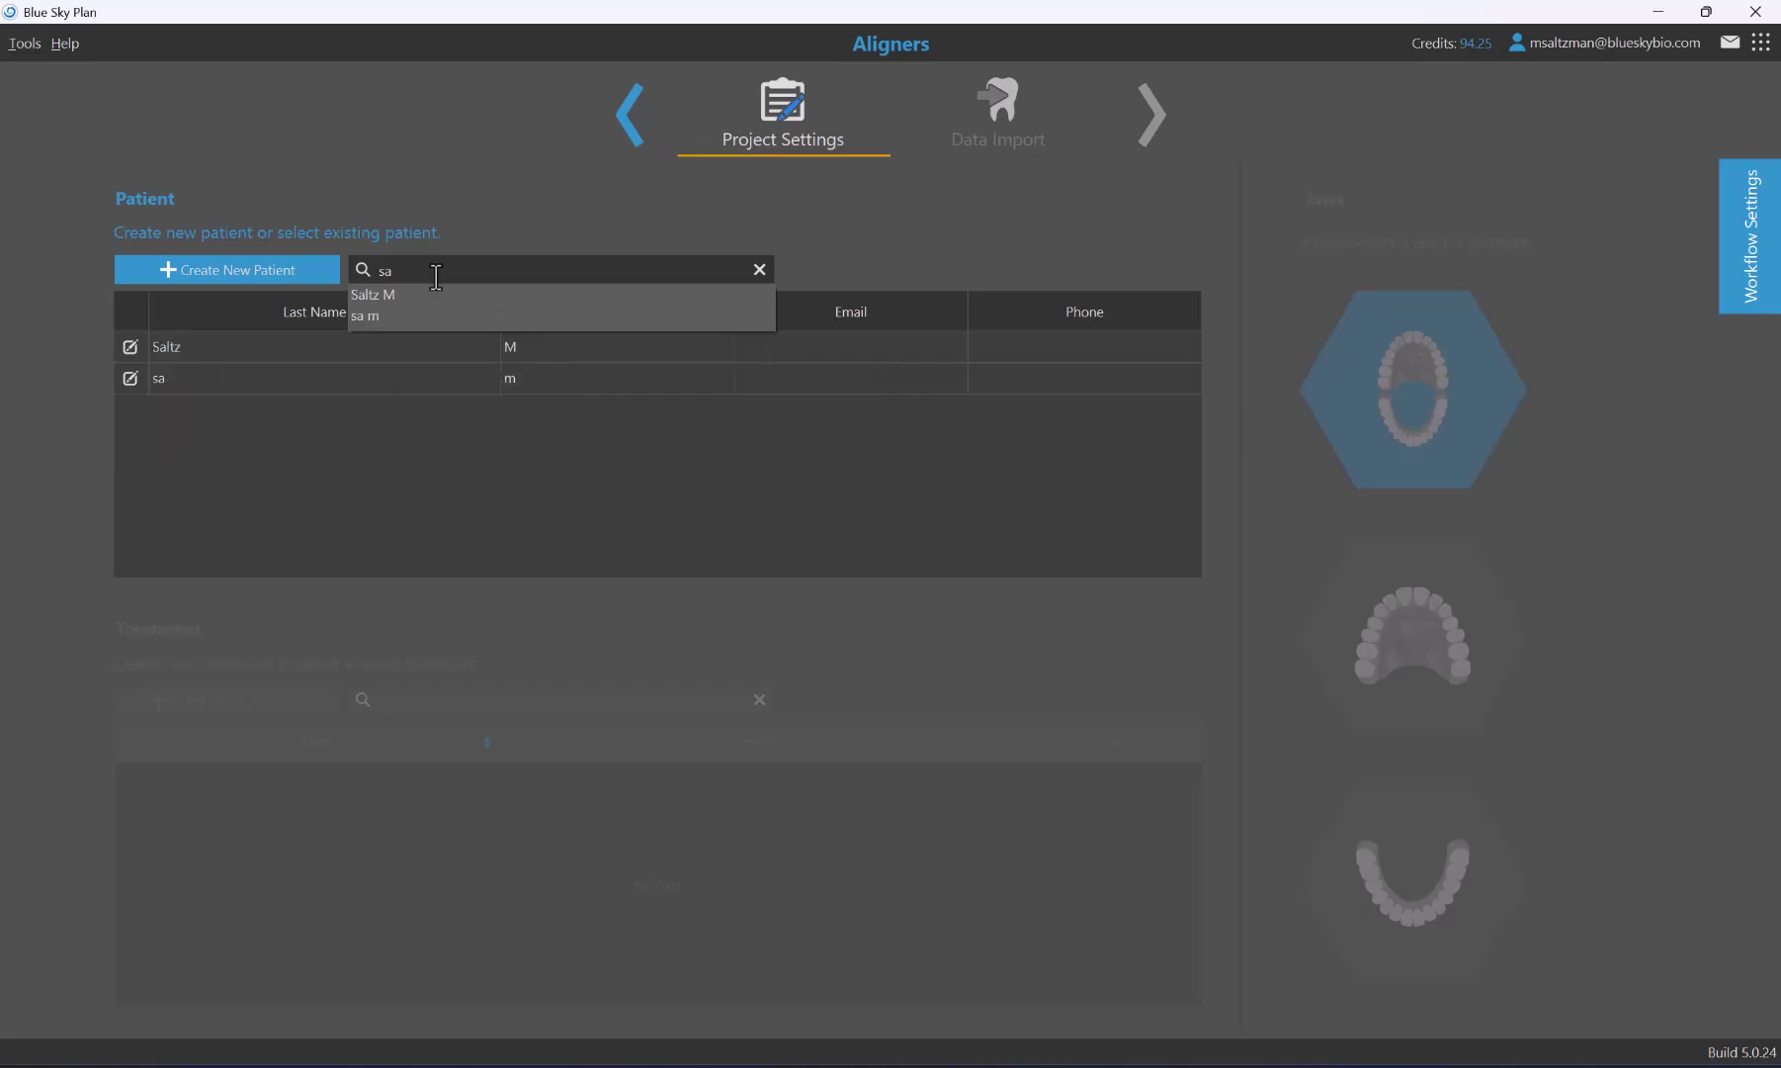
key("BackSpace")
key("BackSpace")
key("BackSpace")
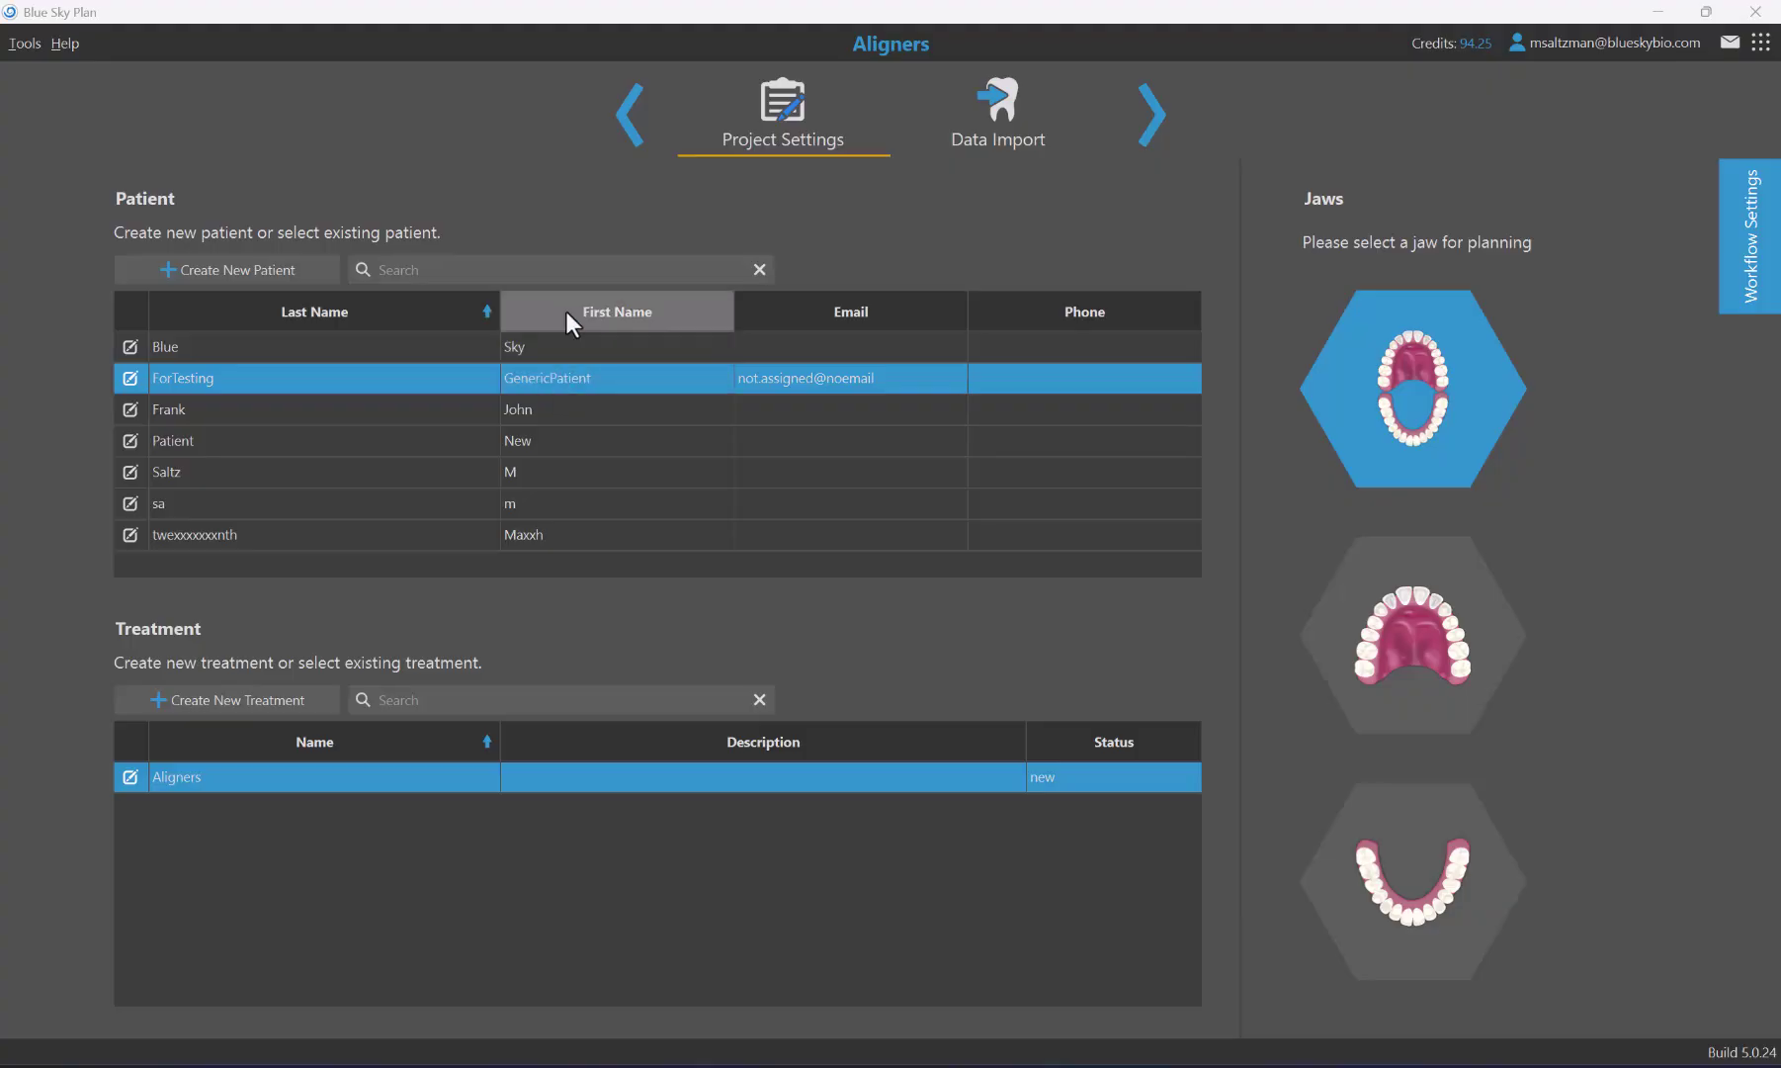
Select the newly added patient and review its Aligners treatment details without changes.
left_click(267, 349)
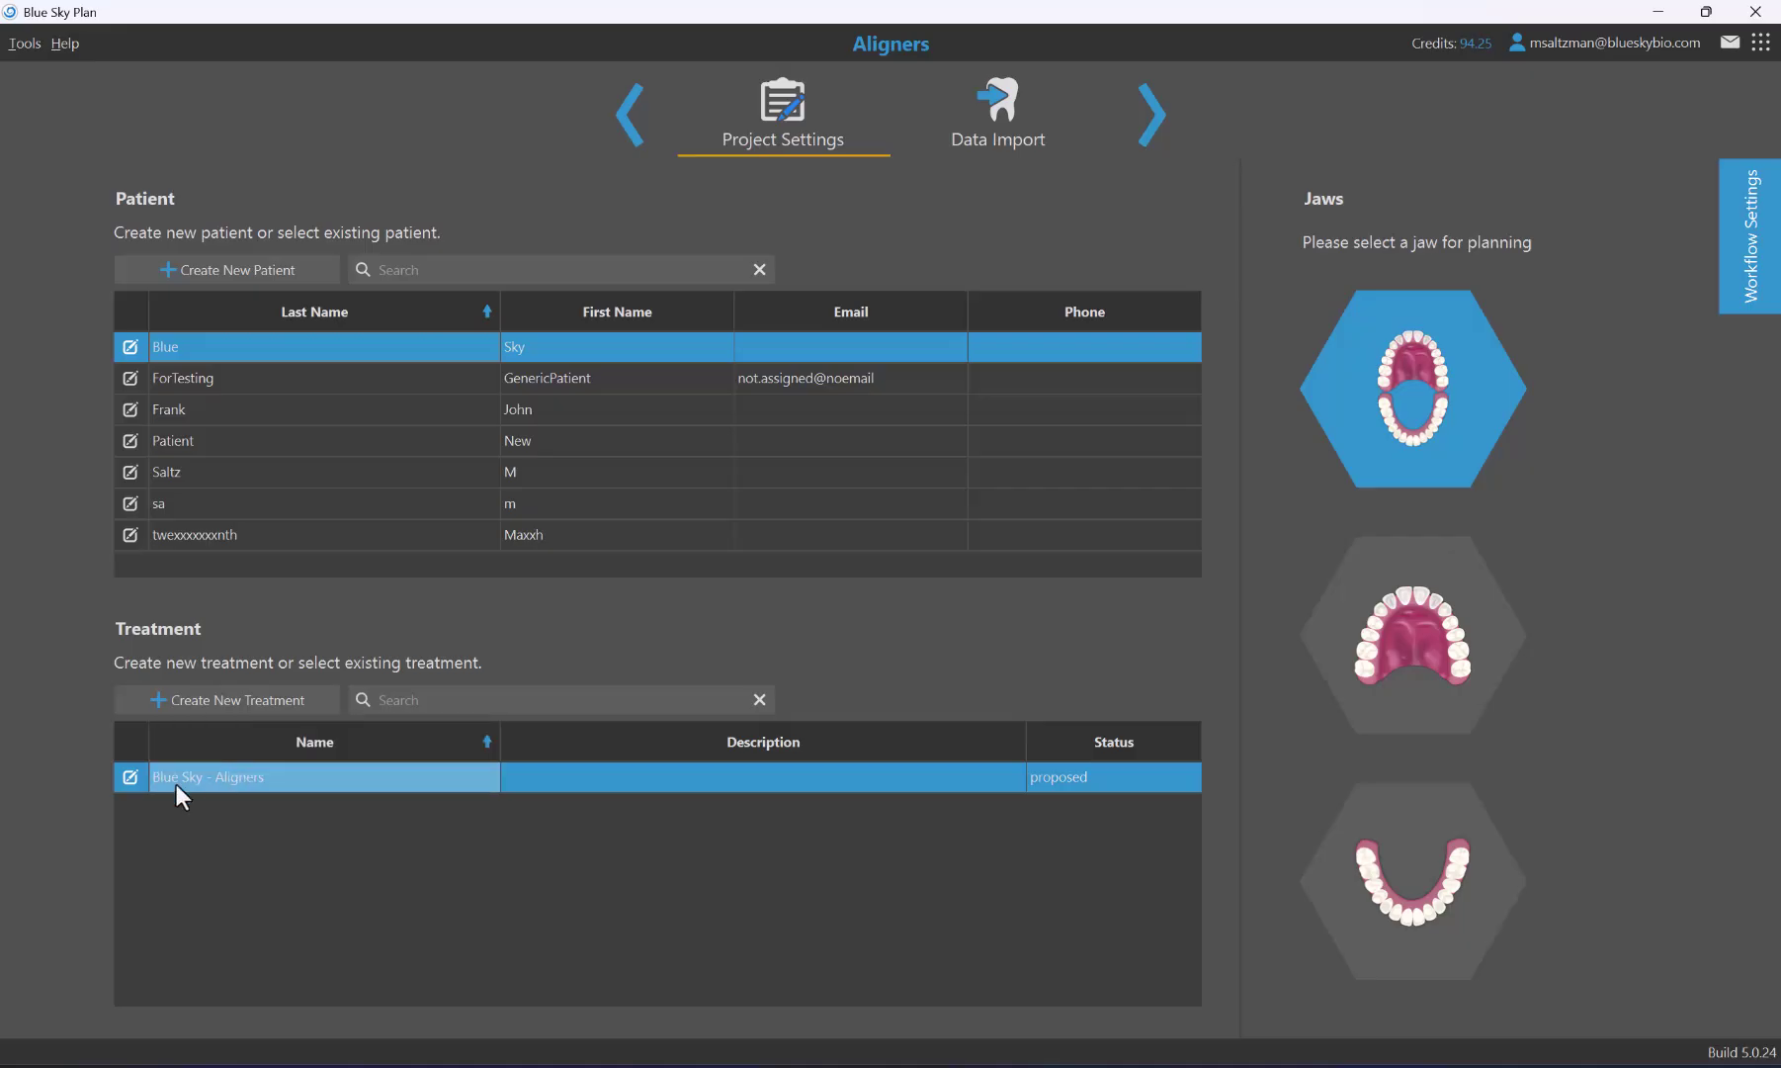
left_click(133, 786)
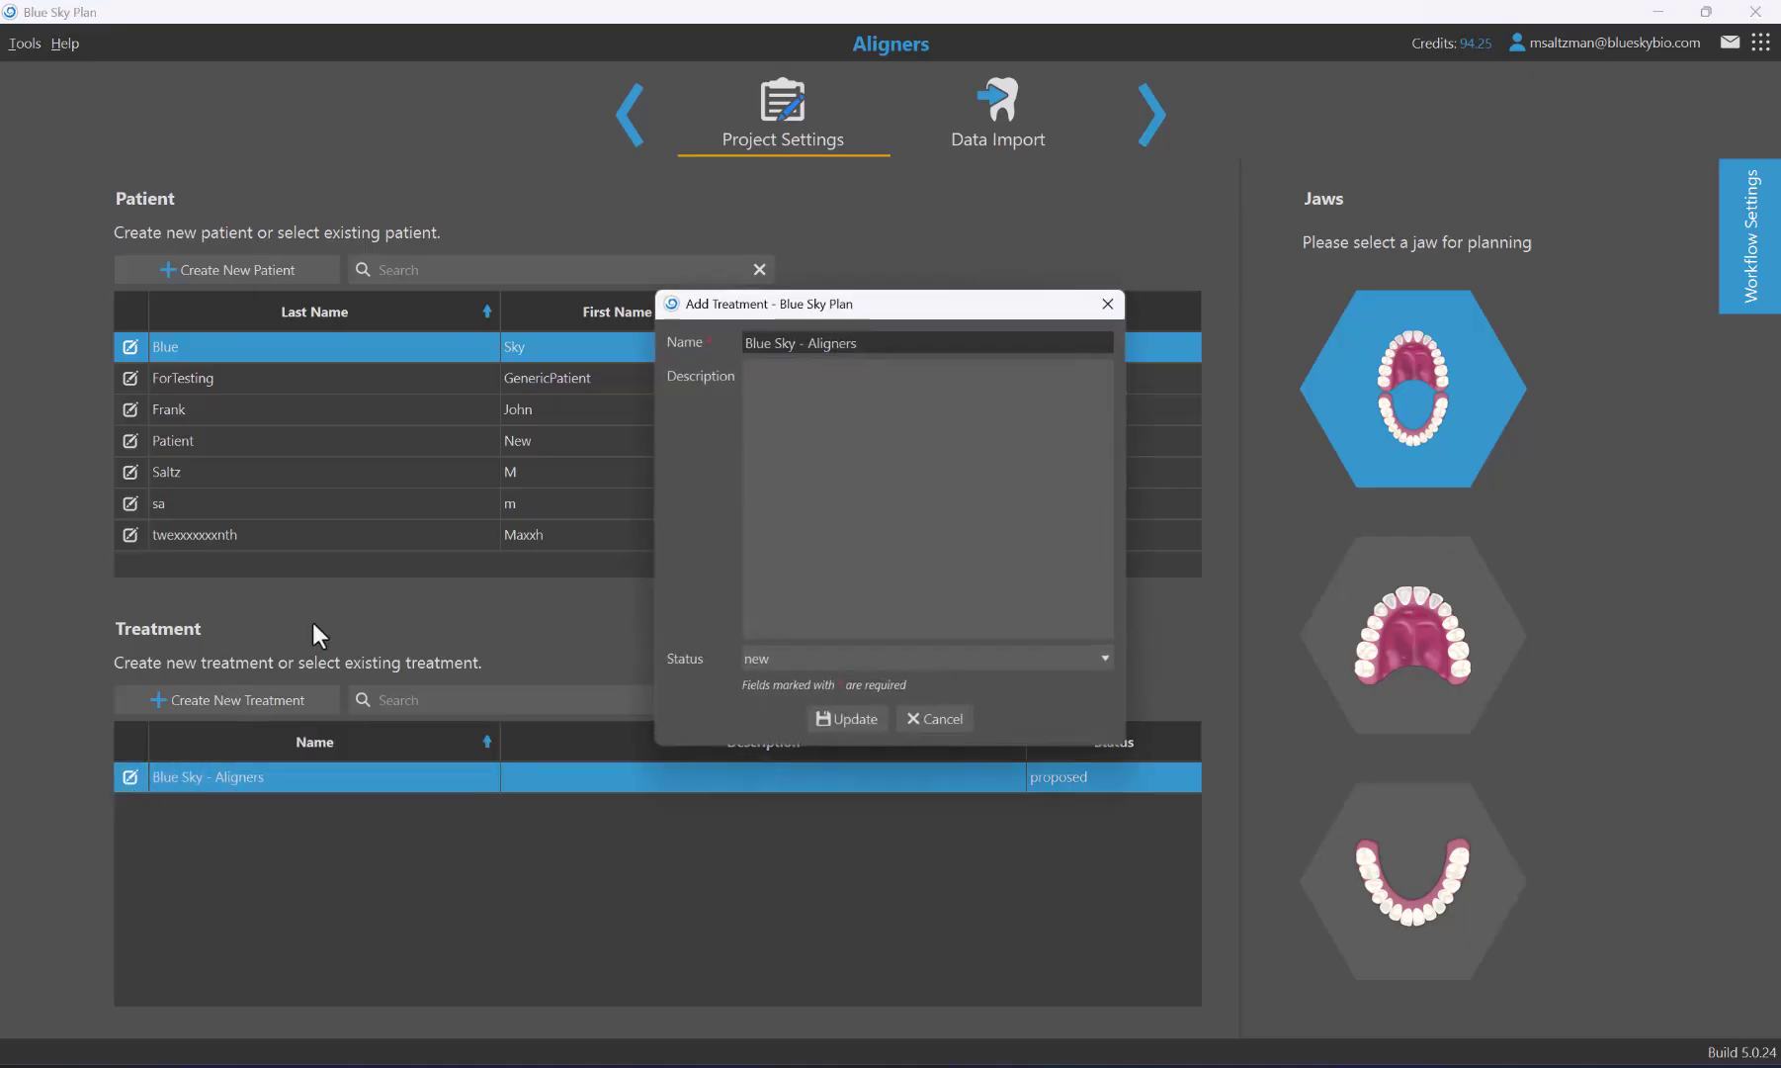
left_click(1107, 305)
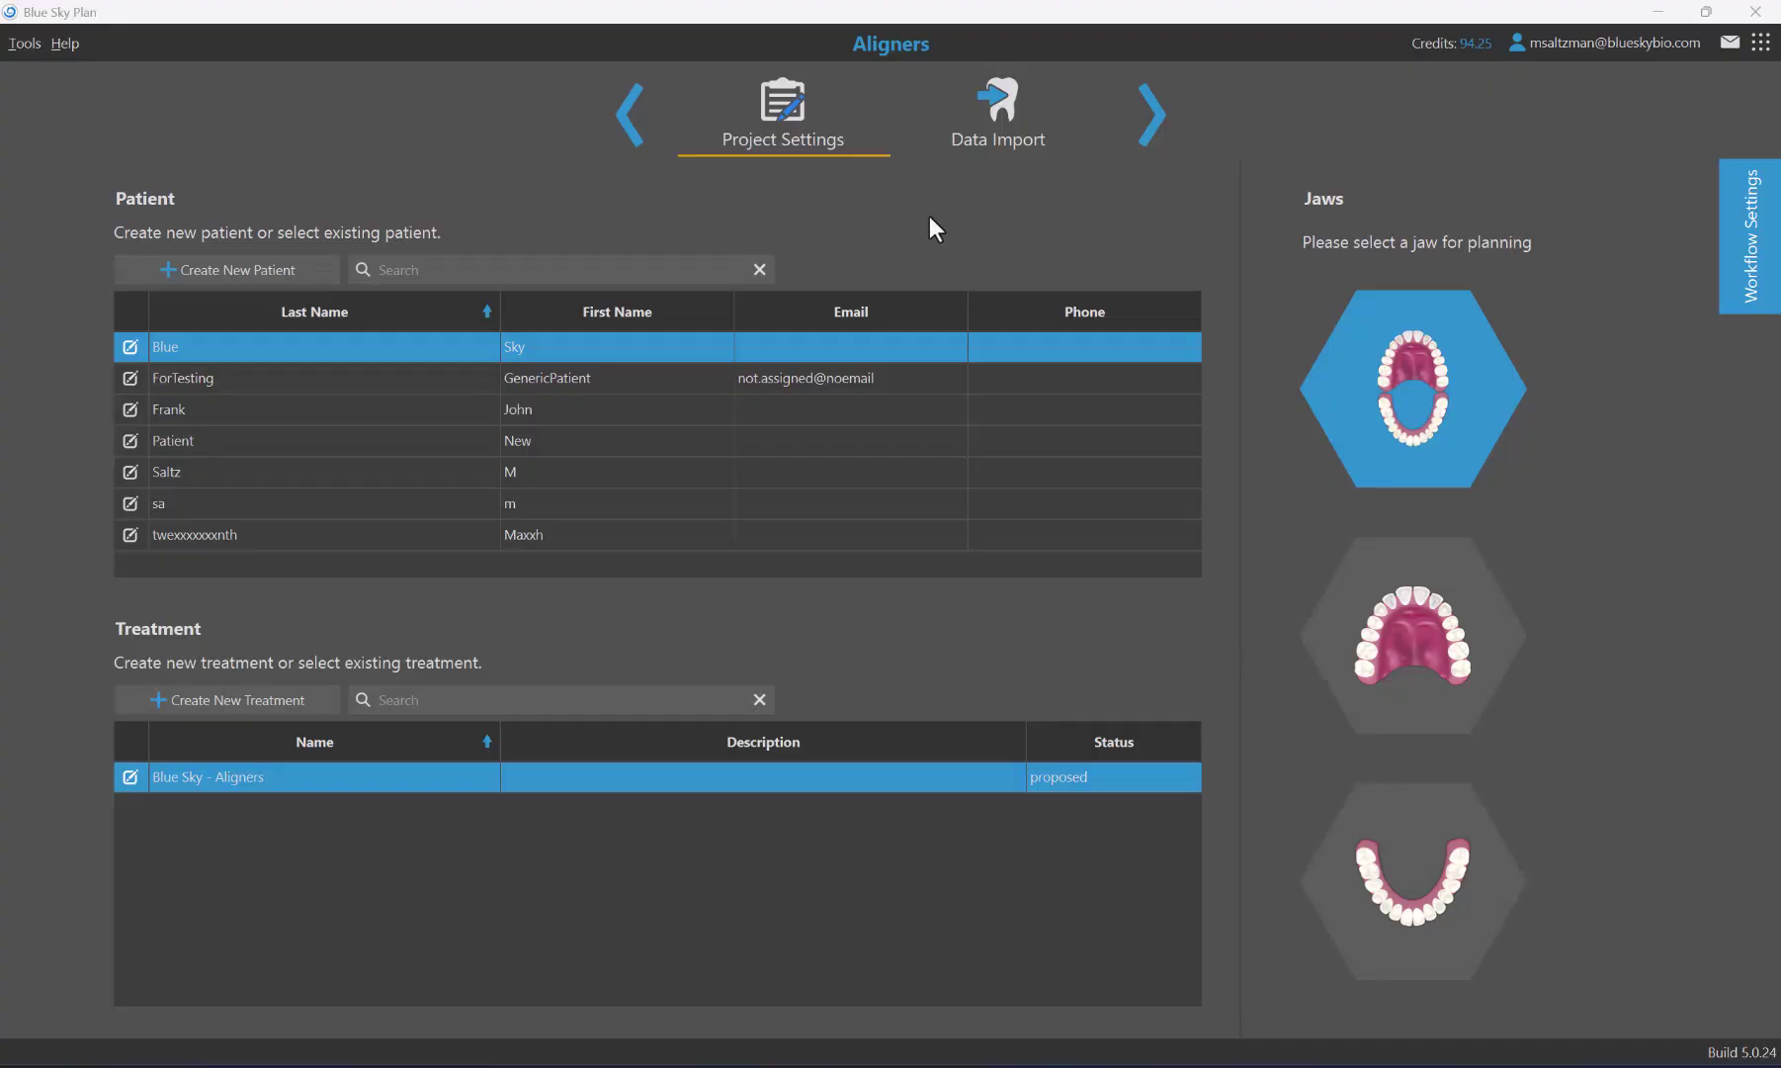
left_click(1757, 264)
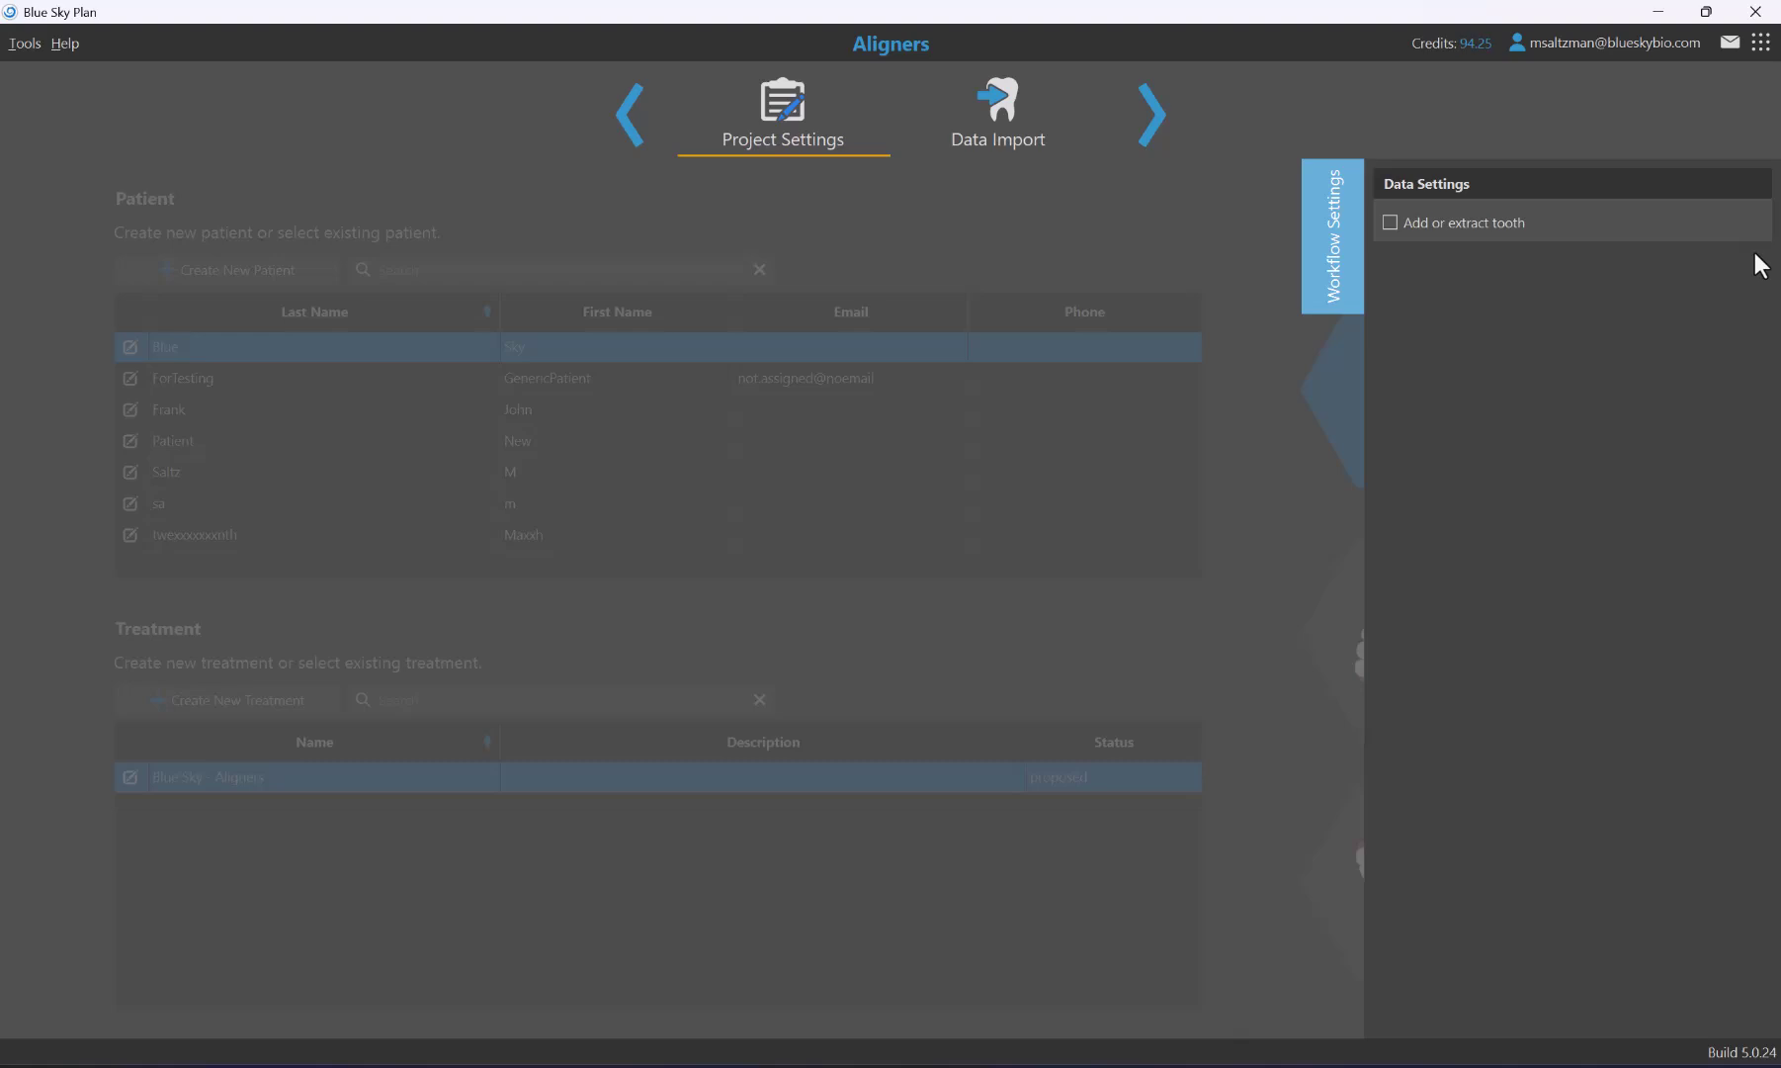
left_click(1321, 287)
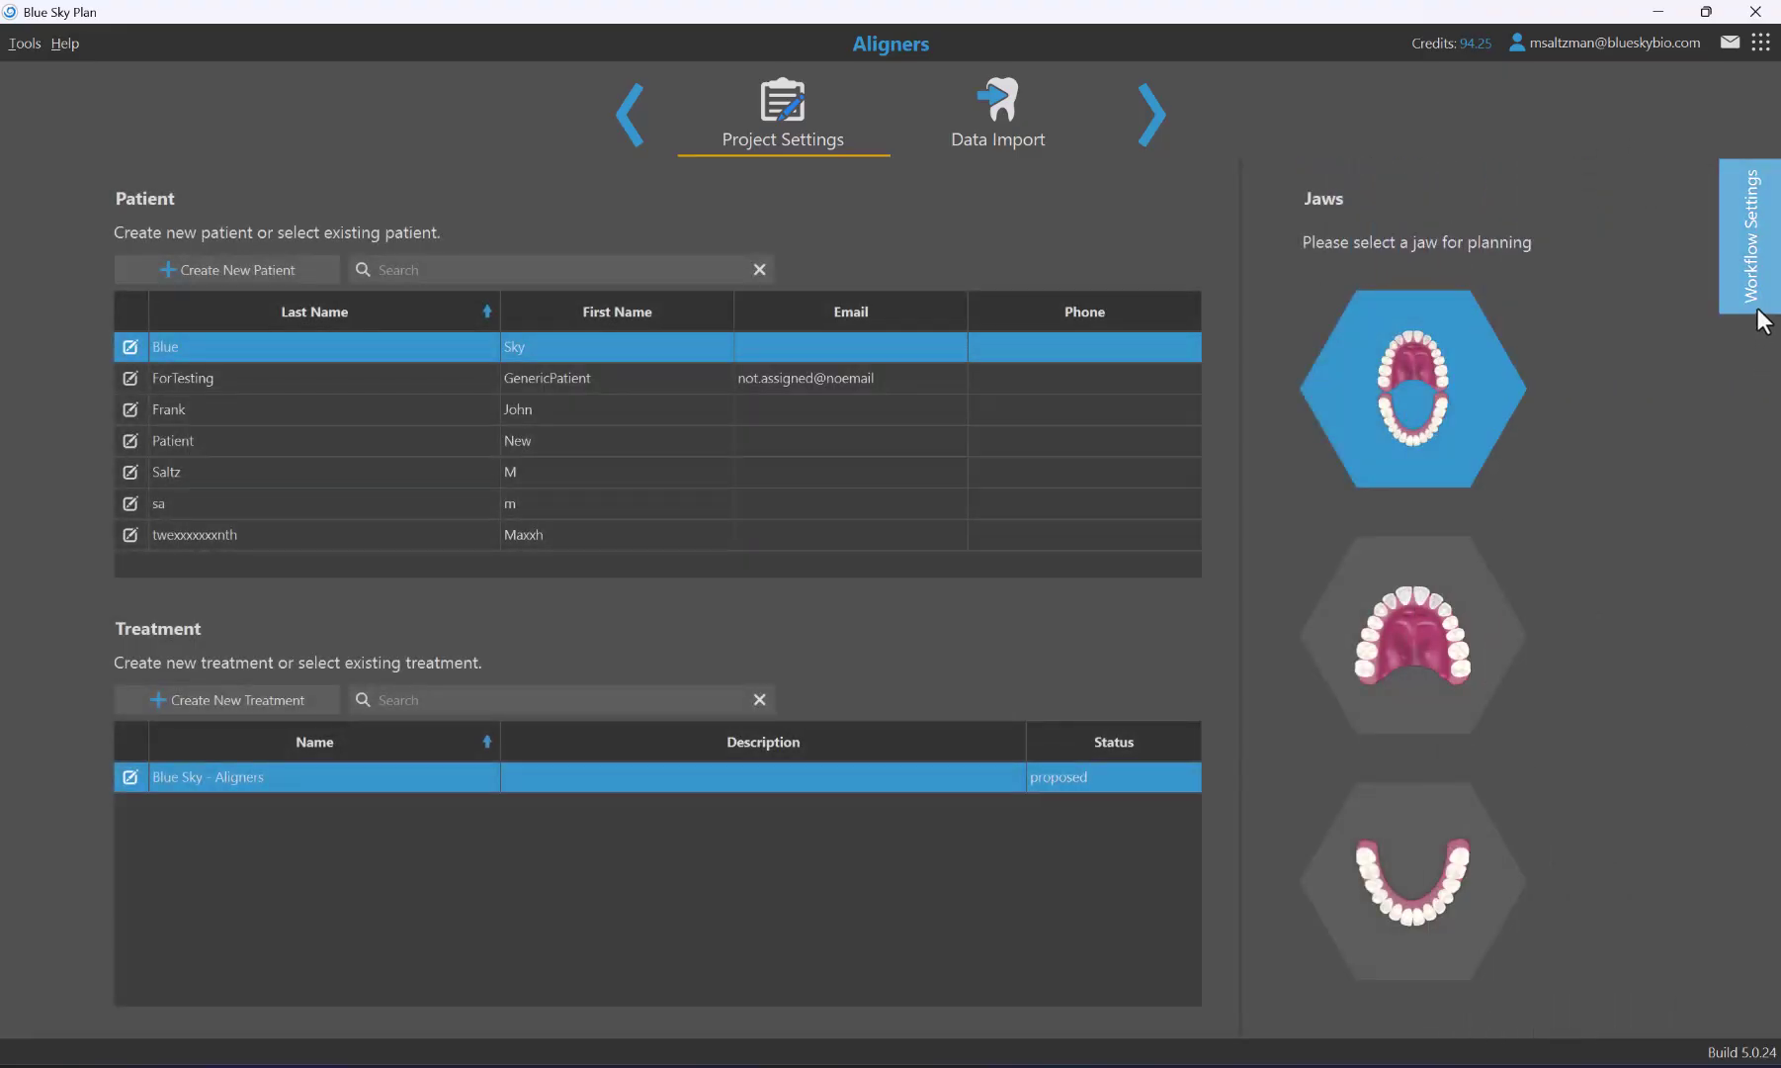
left_click(1758, 311)
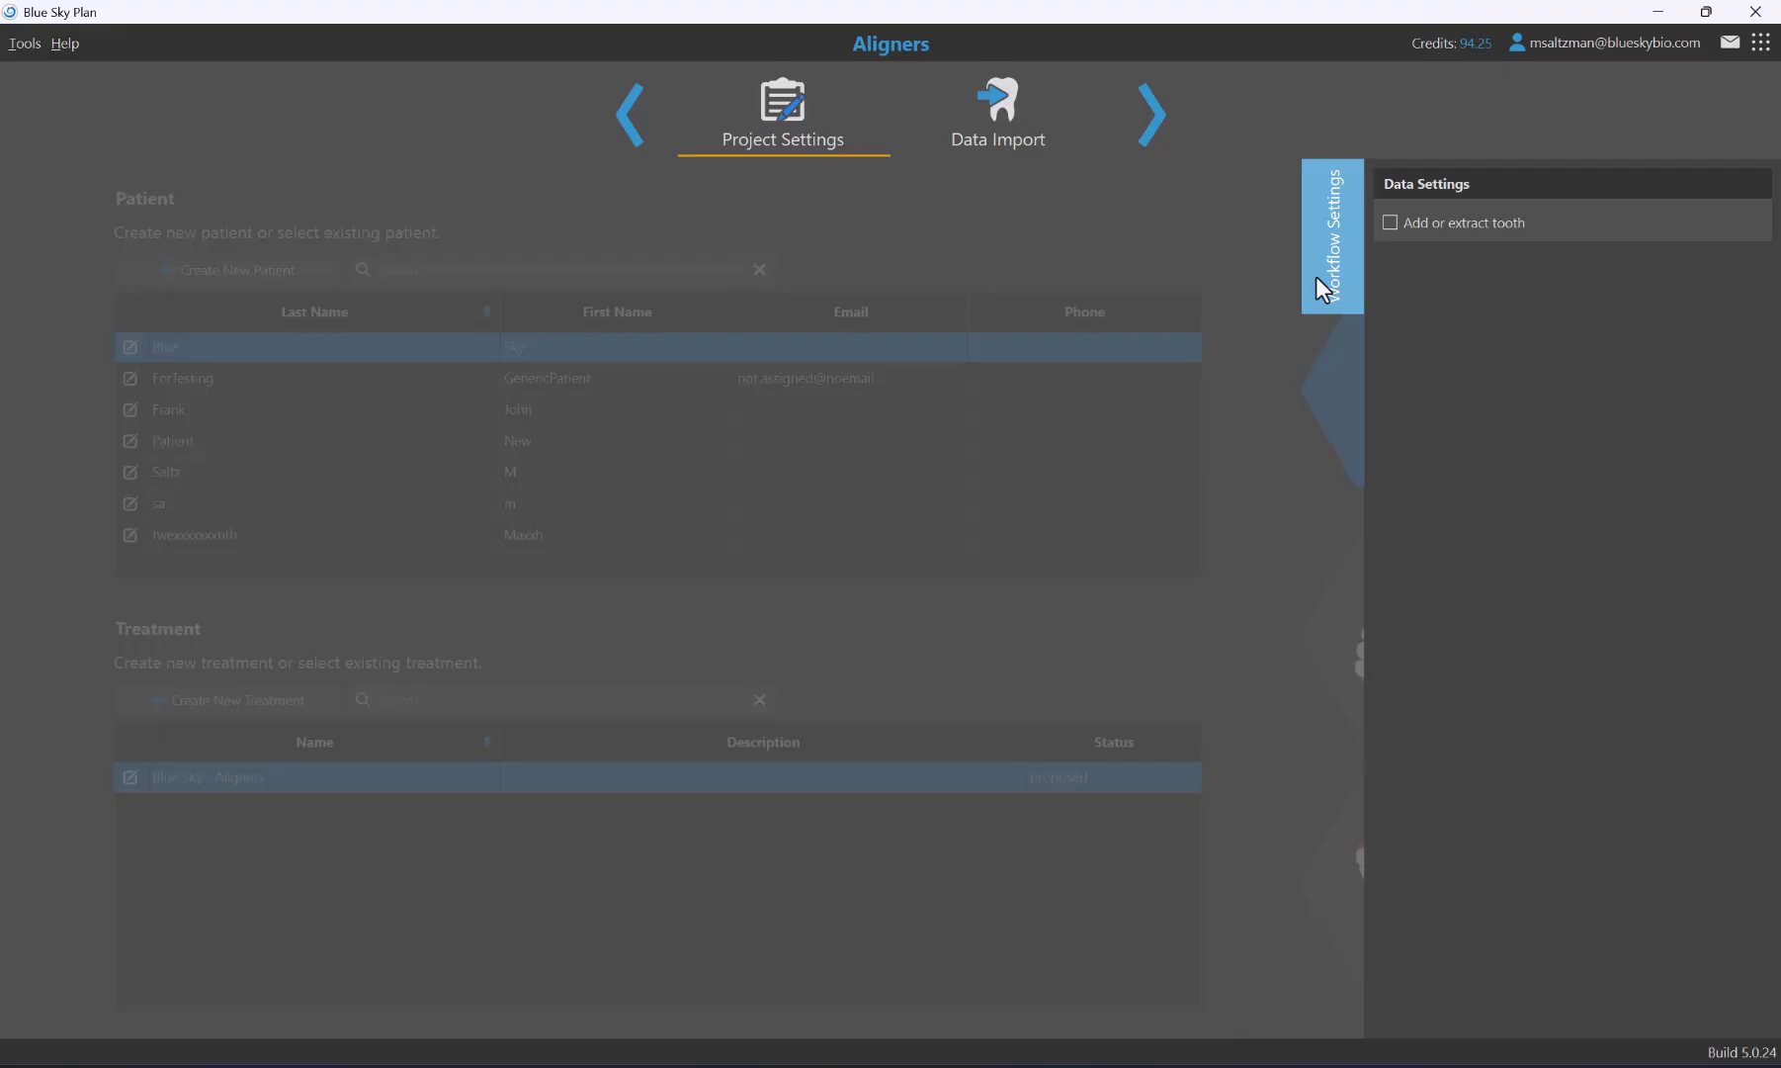
left_click(1315, 276)
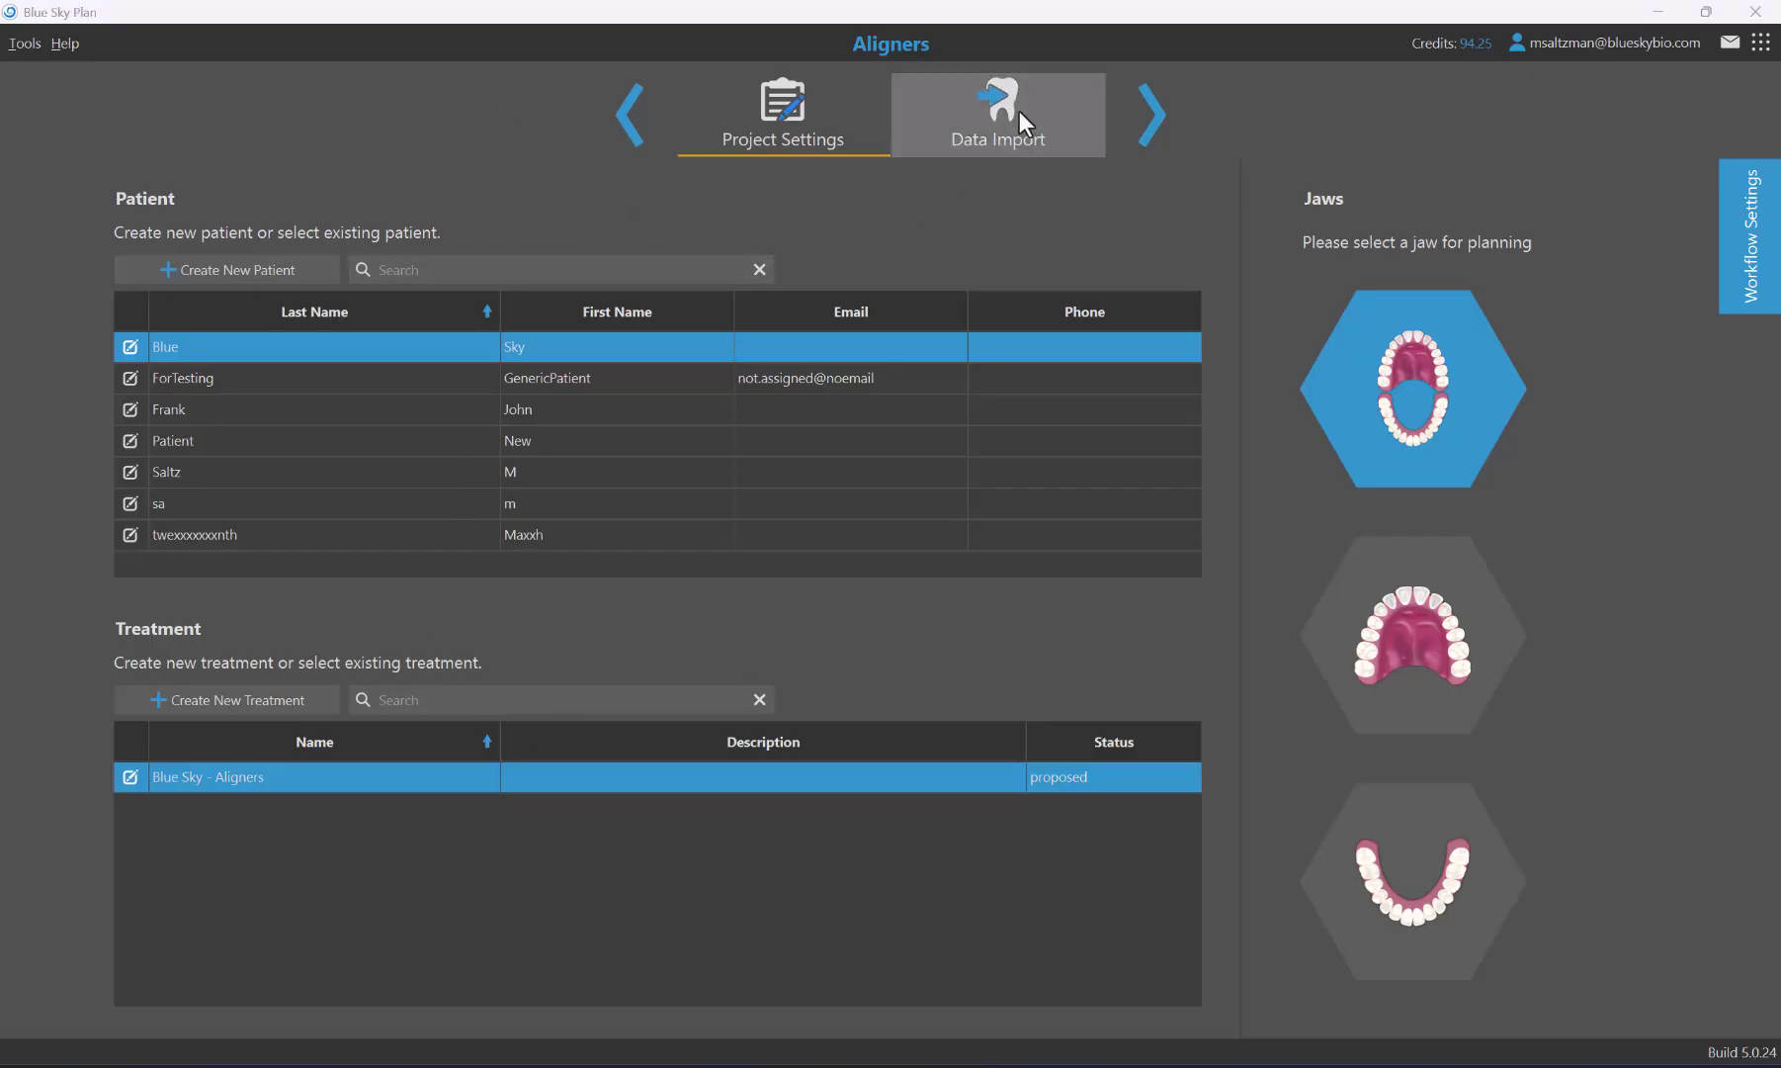
Go to data import and preview Lower.stl, Upper.stl and bite1.stl in Aligner Case.
left_click(1146, 120)
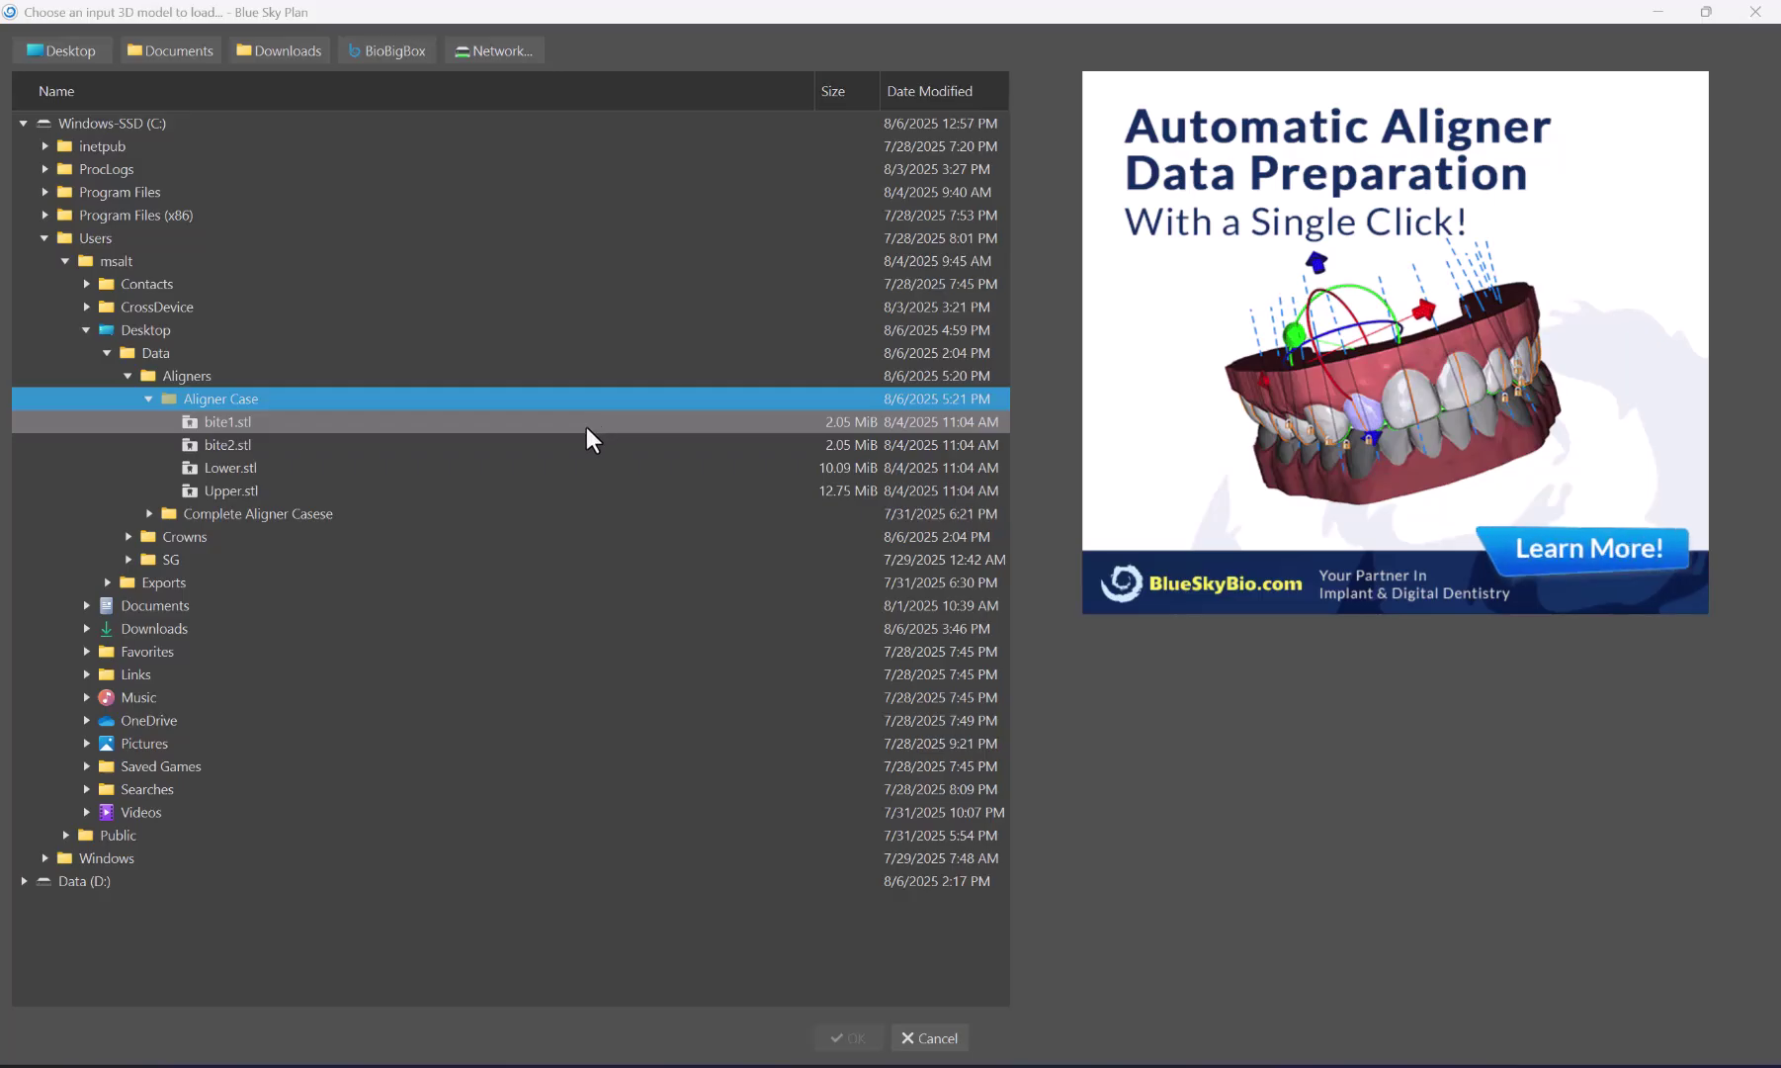
left_click(416, 466)
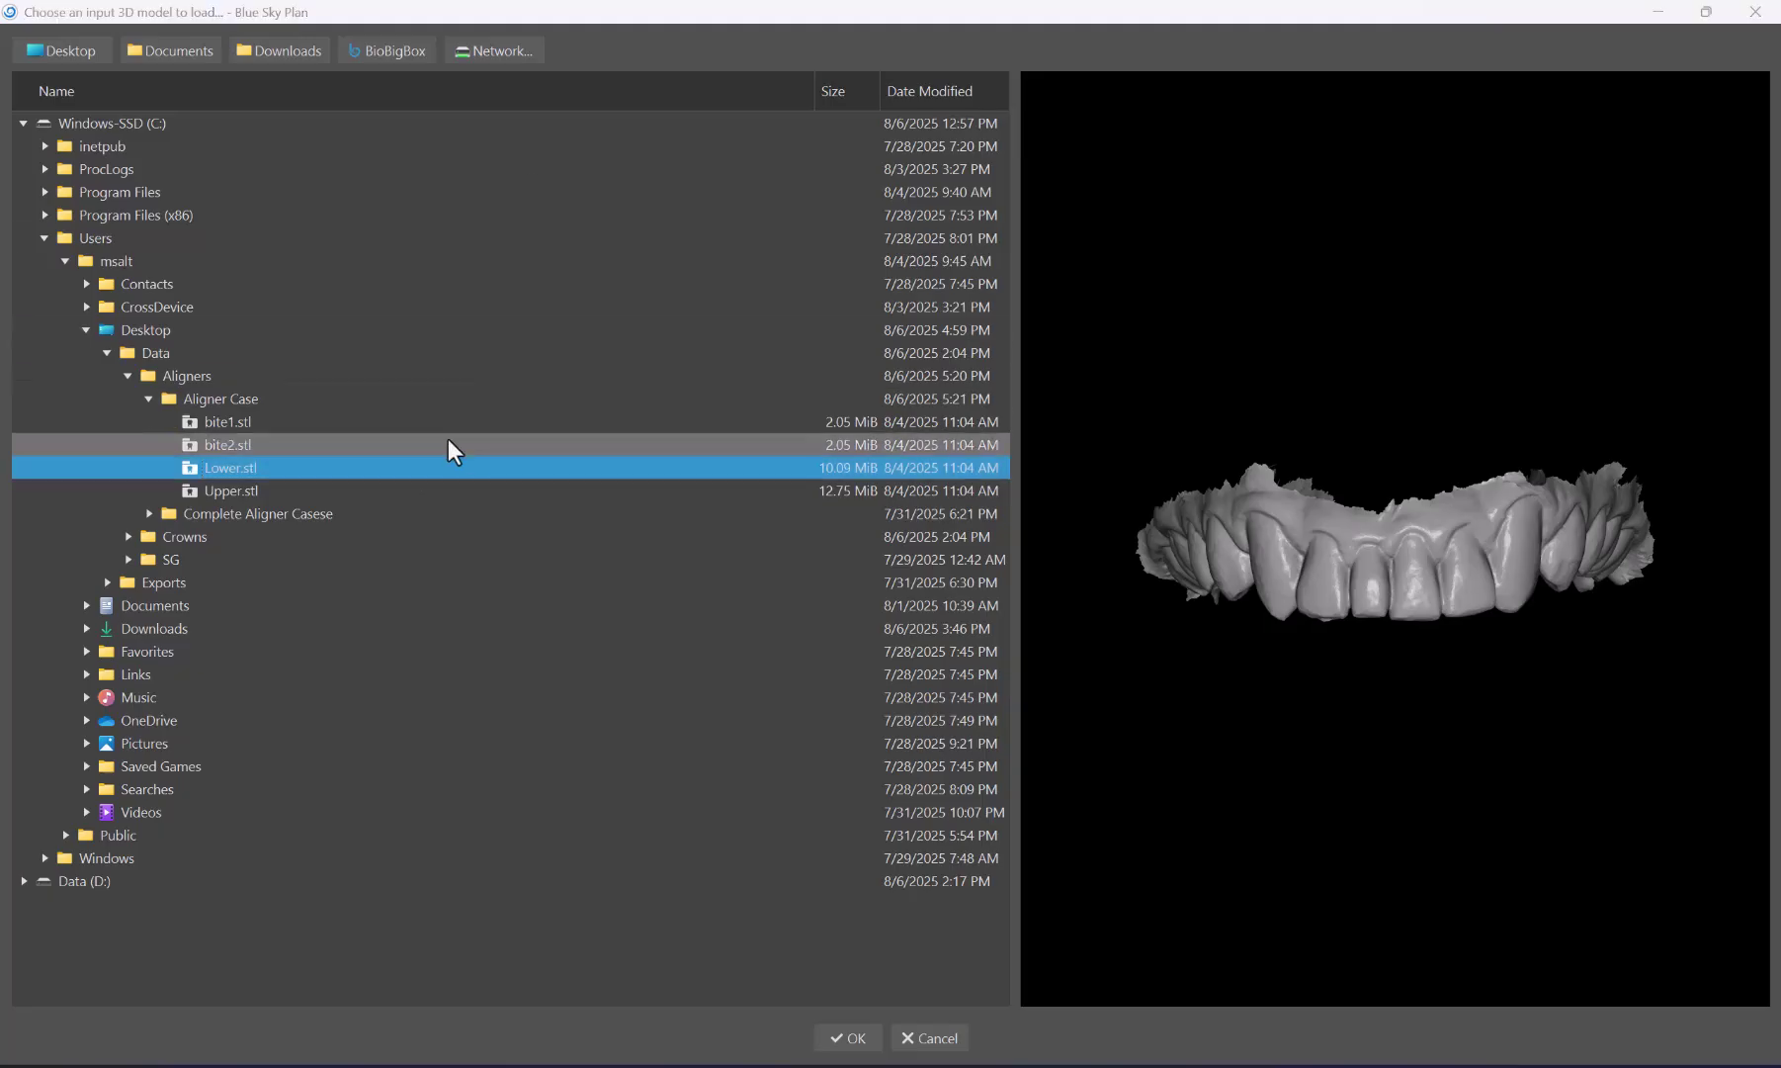
left_click(318, 493, "ctrl")
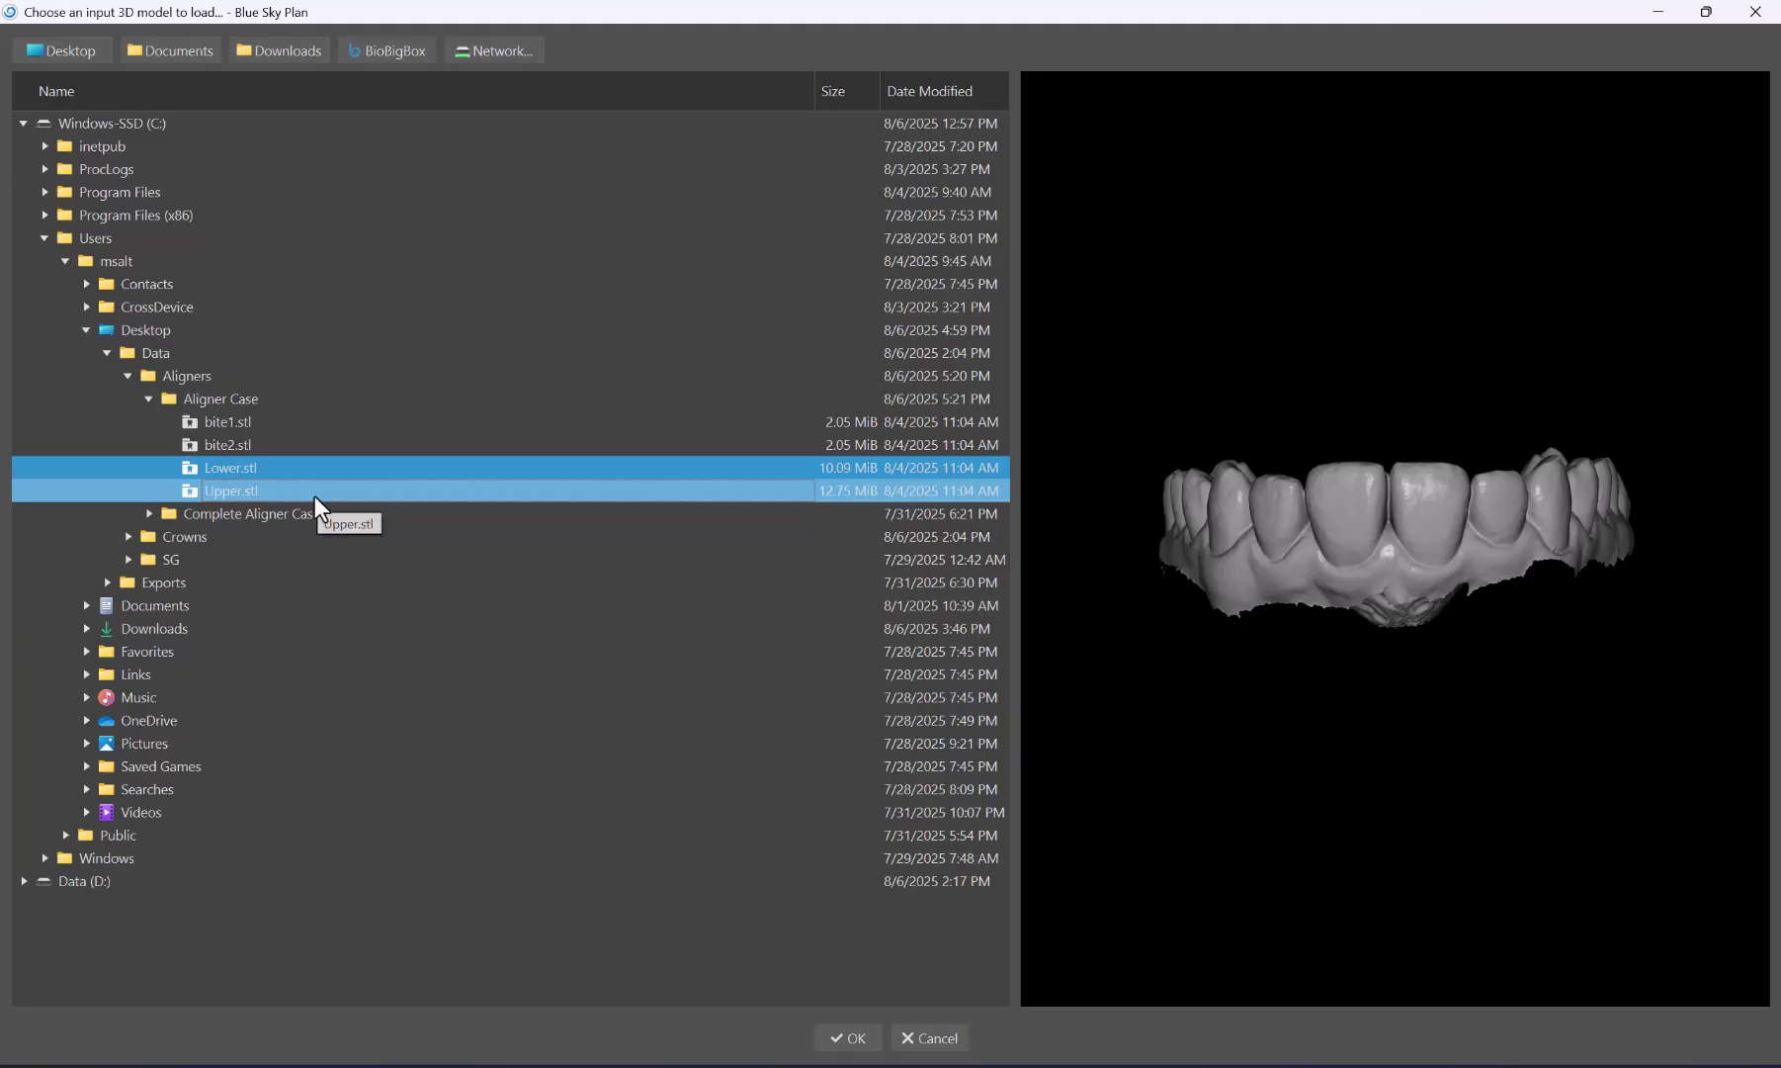
left_click(314, 495)
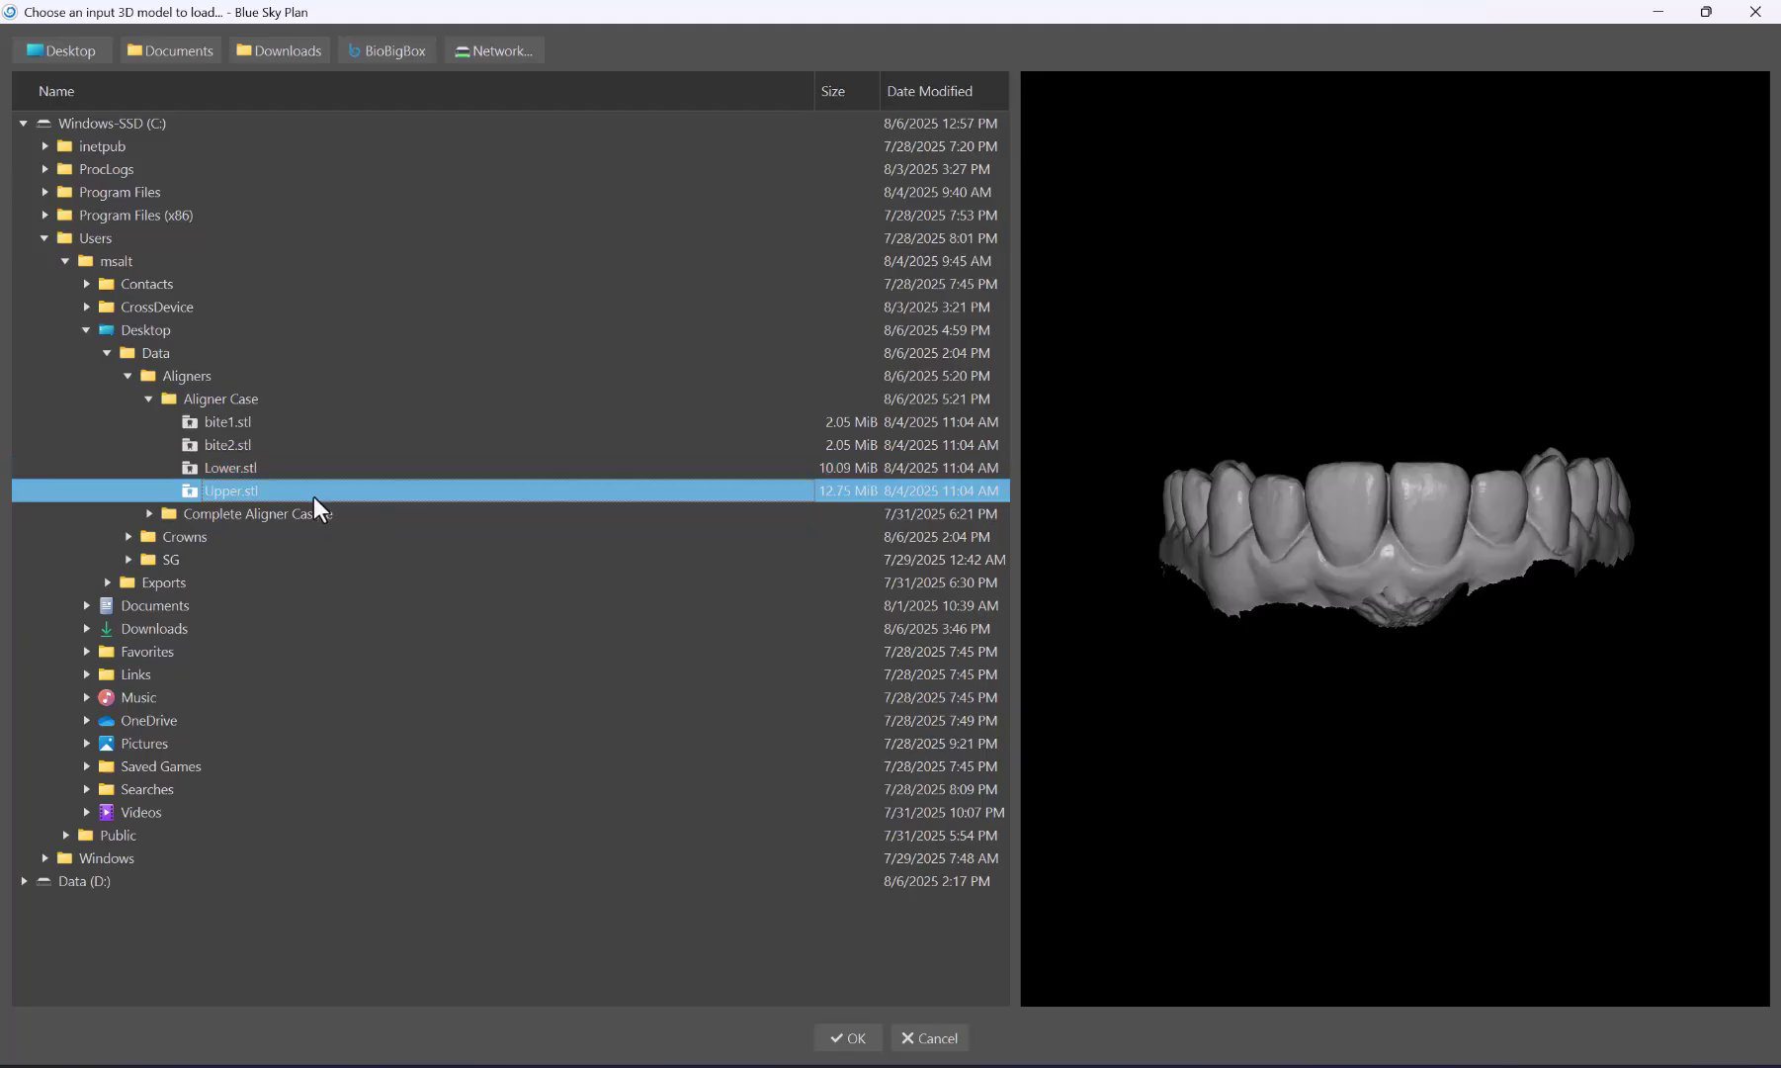
left_click(277, 424)
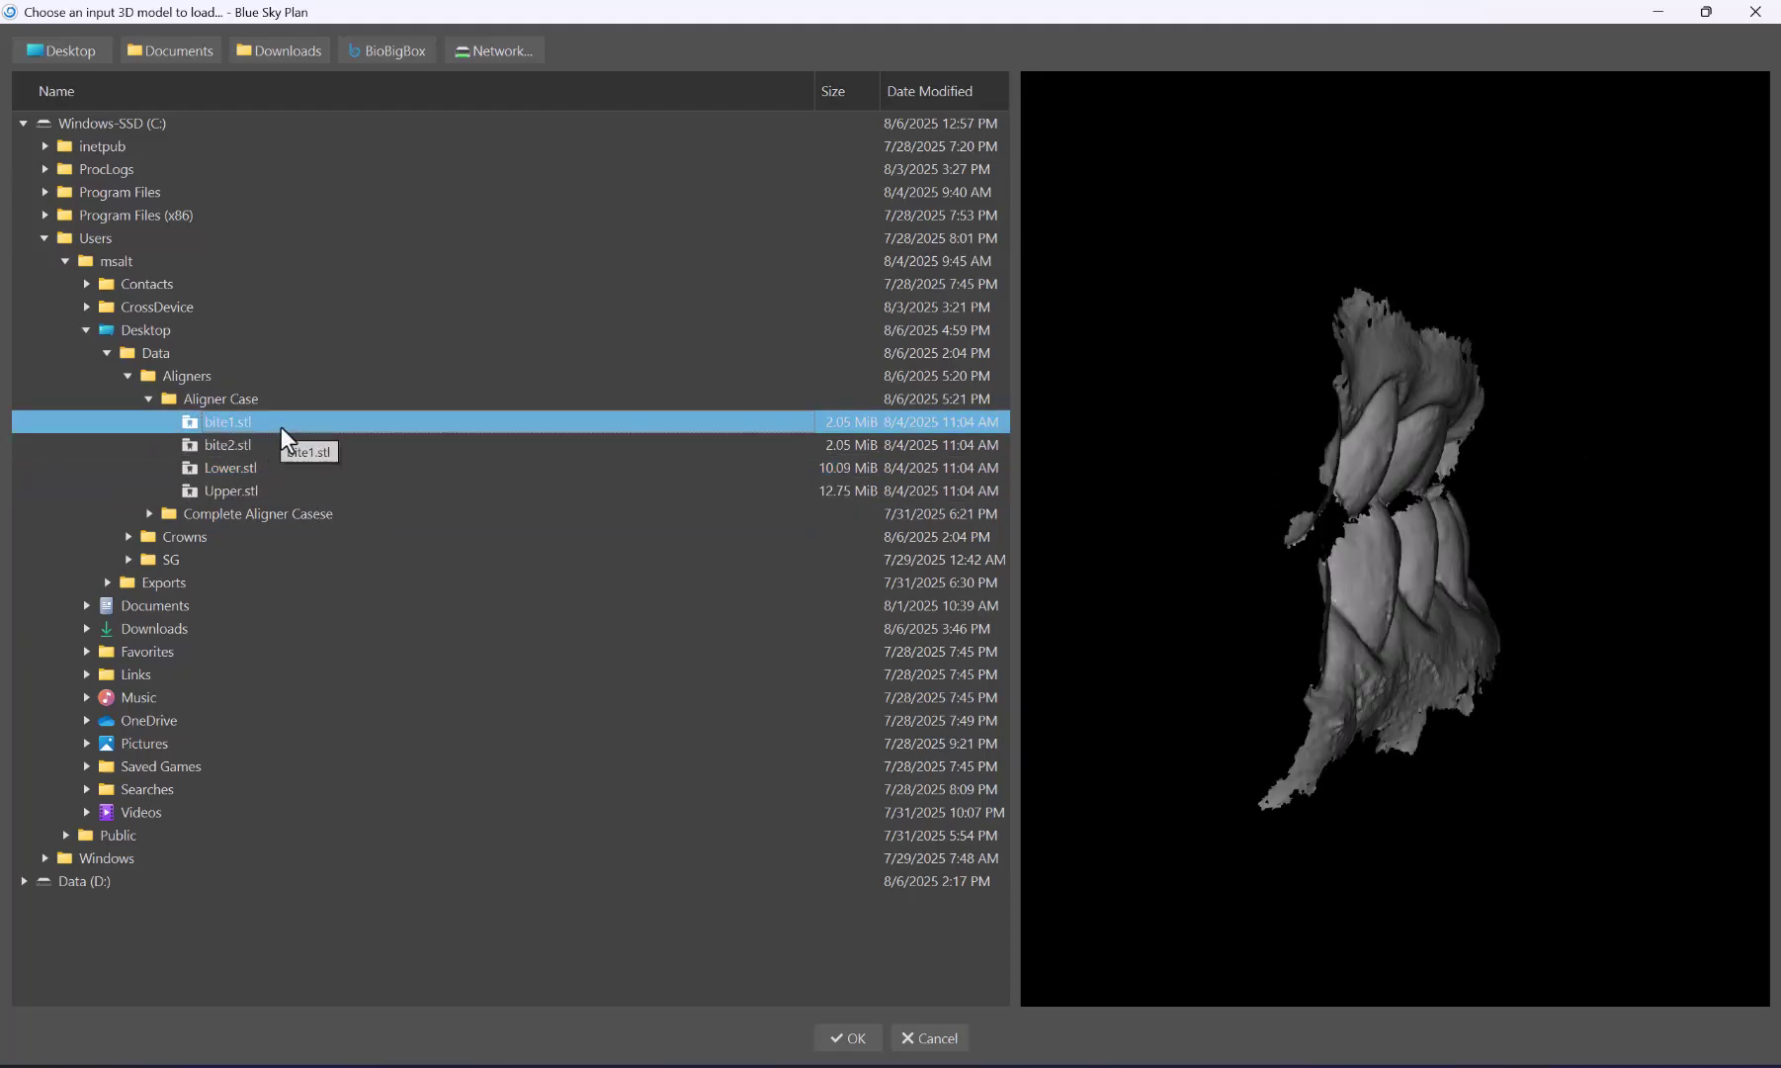
Select bite1.stl through Upper.stl and import all four scan models.
left_click(270, 492, "shift")
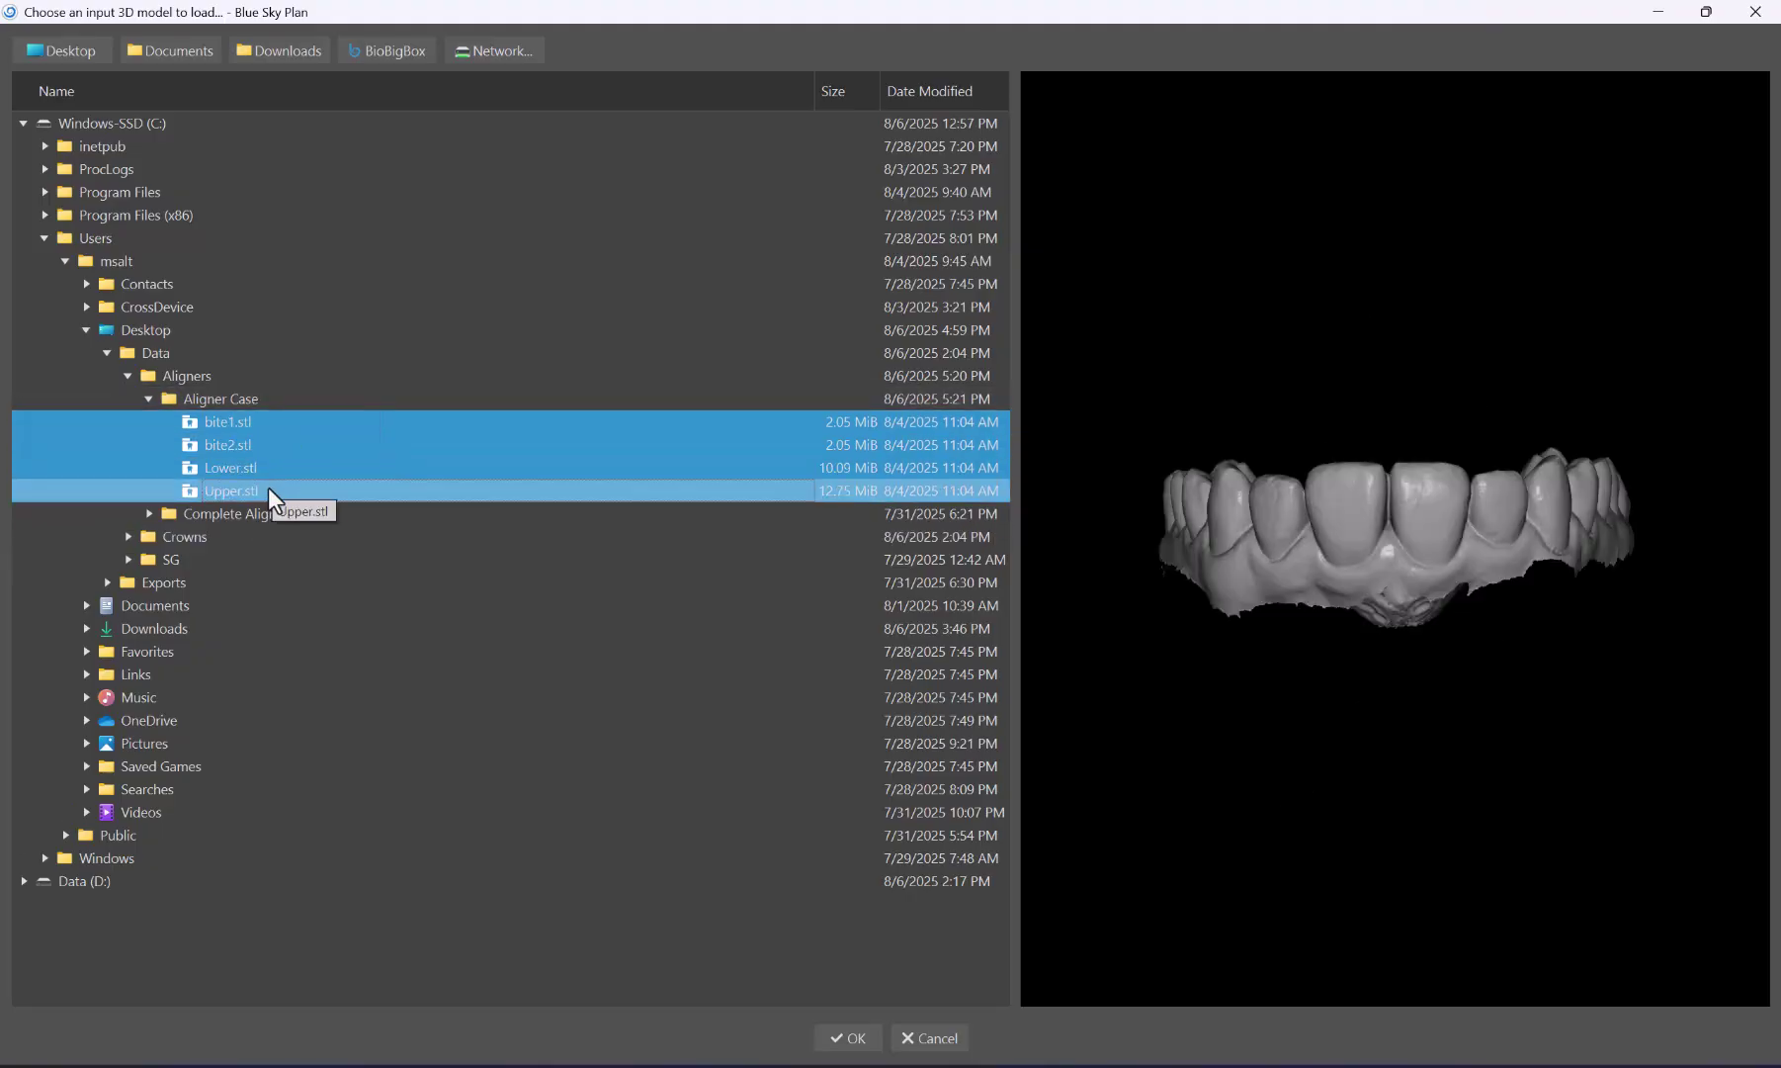
left_click(268, 489)
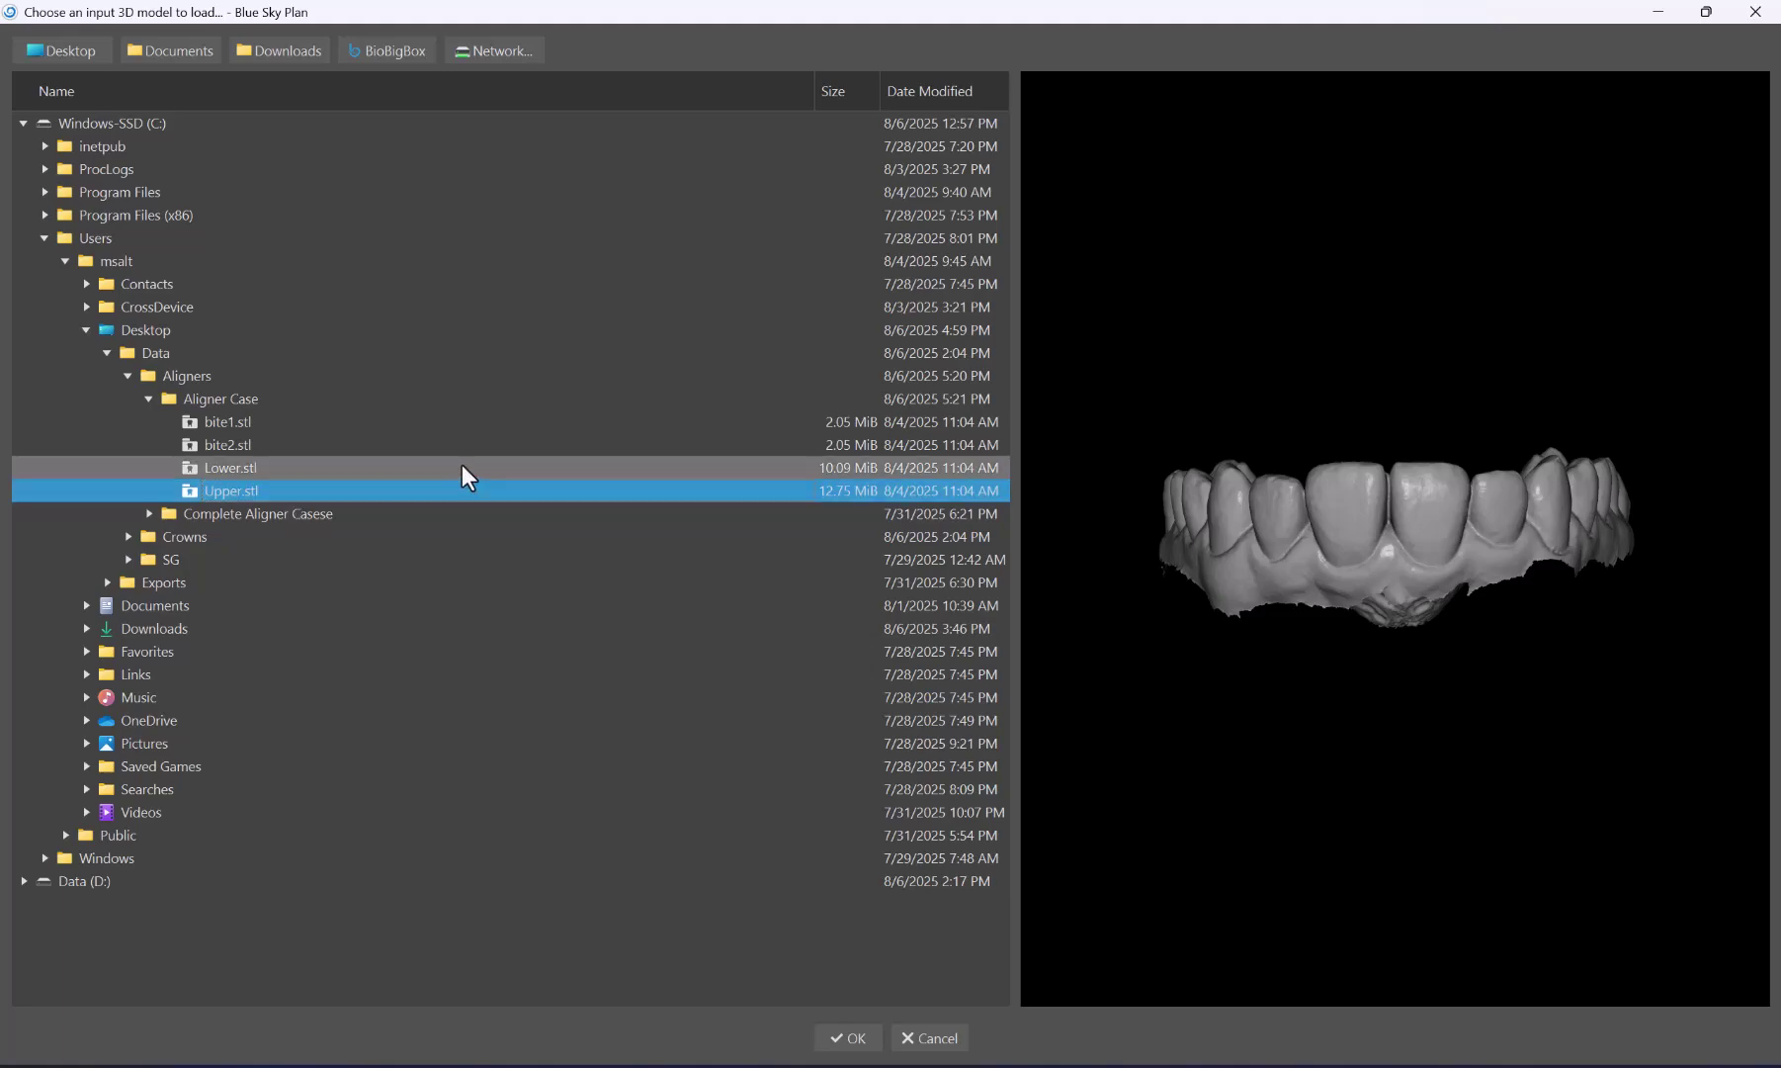
left_click(354, 444, "ctrl")
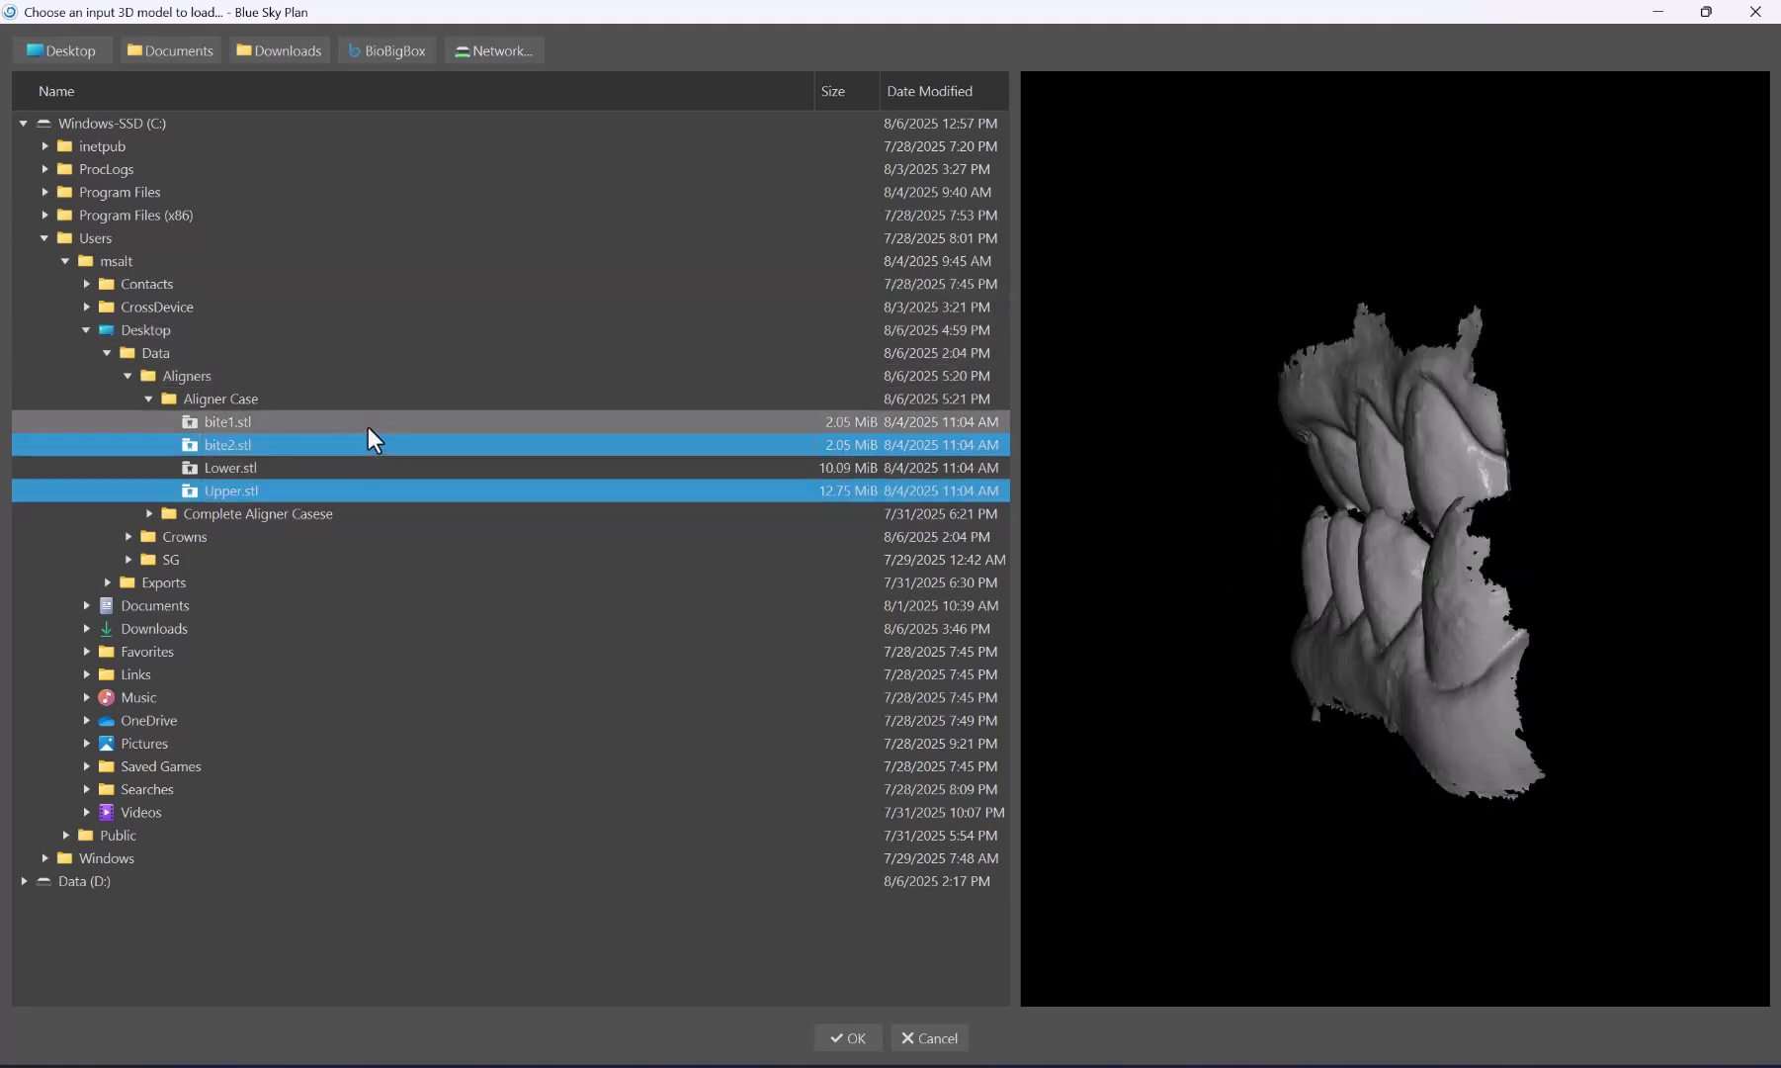
left_click(368, 423, "ctrl")
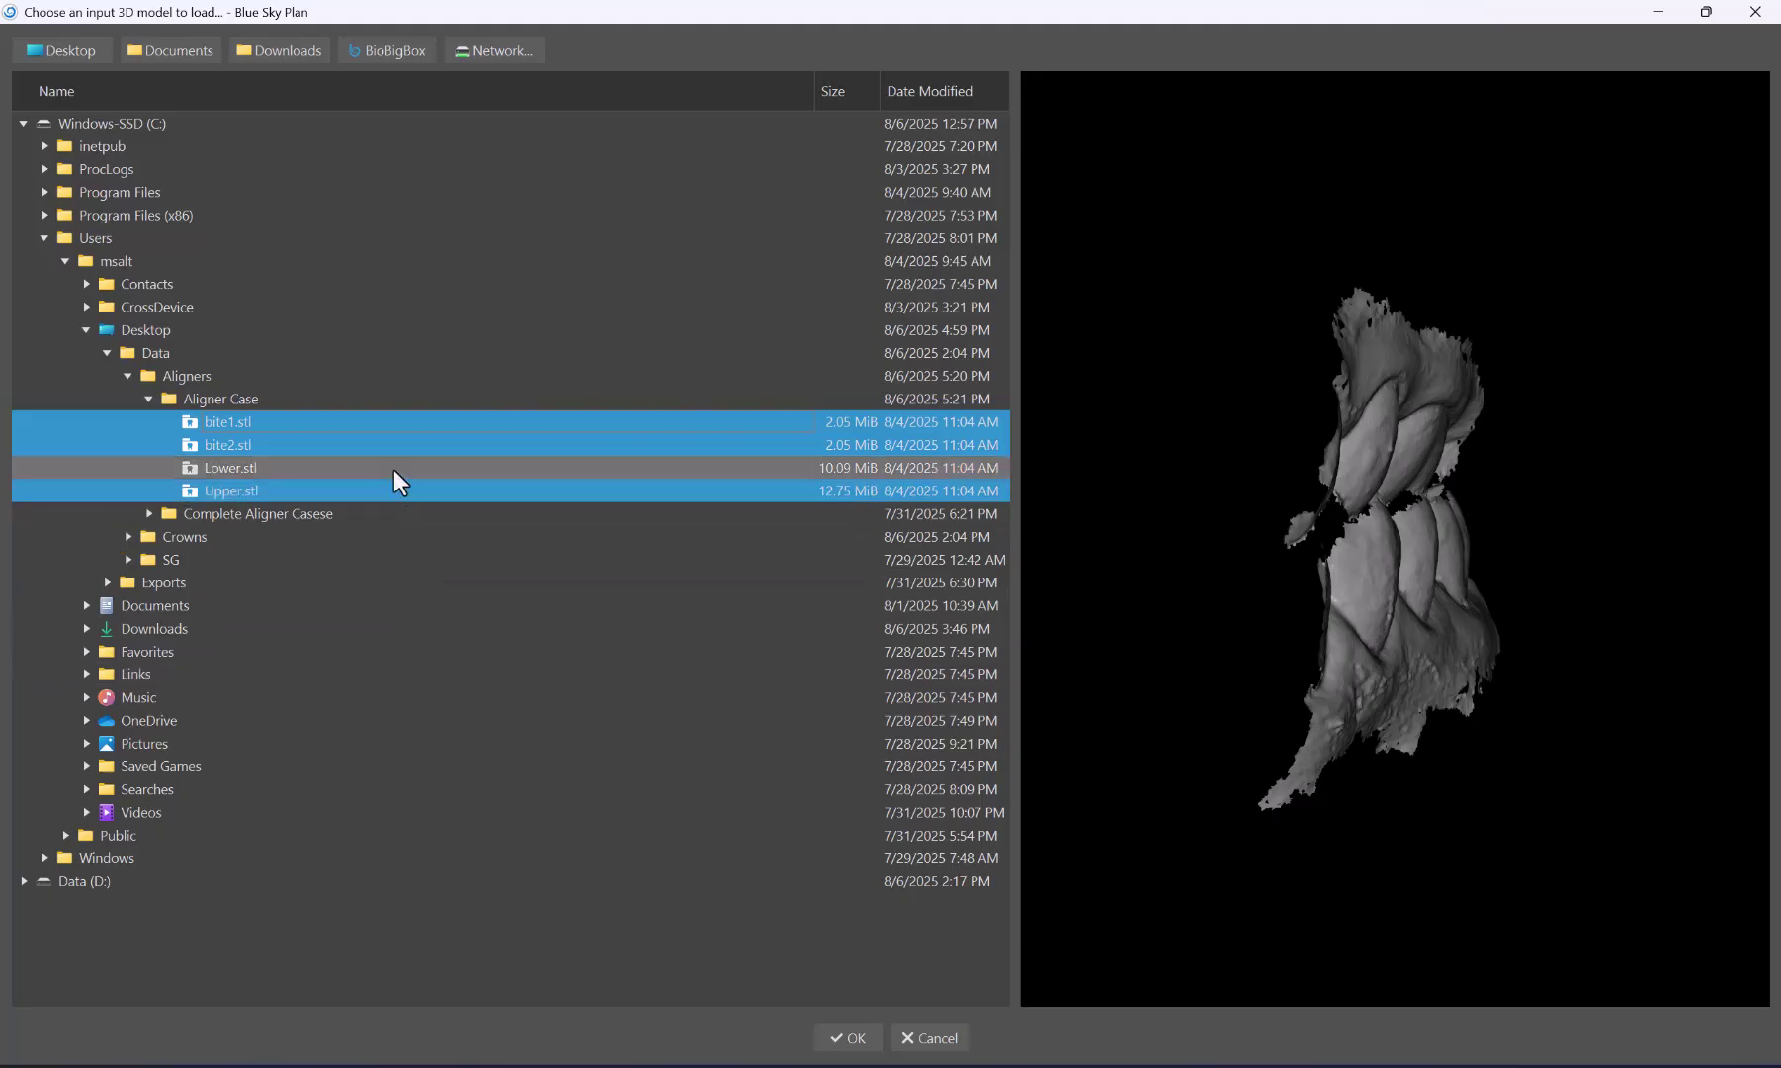
left_click(393, 468)
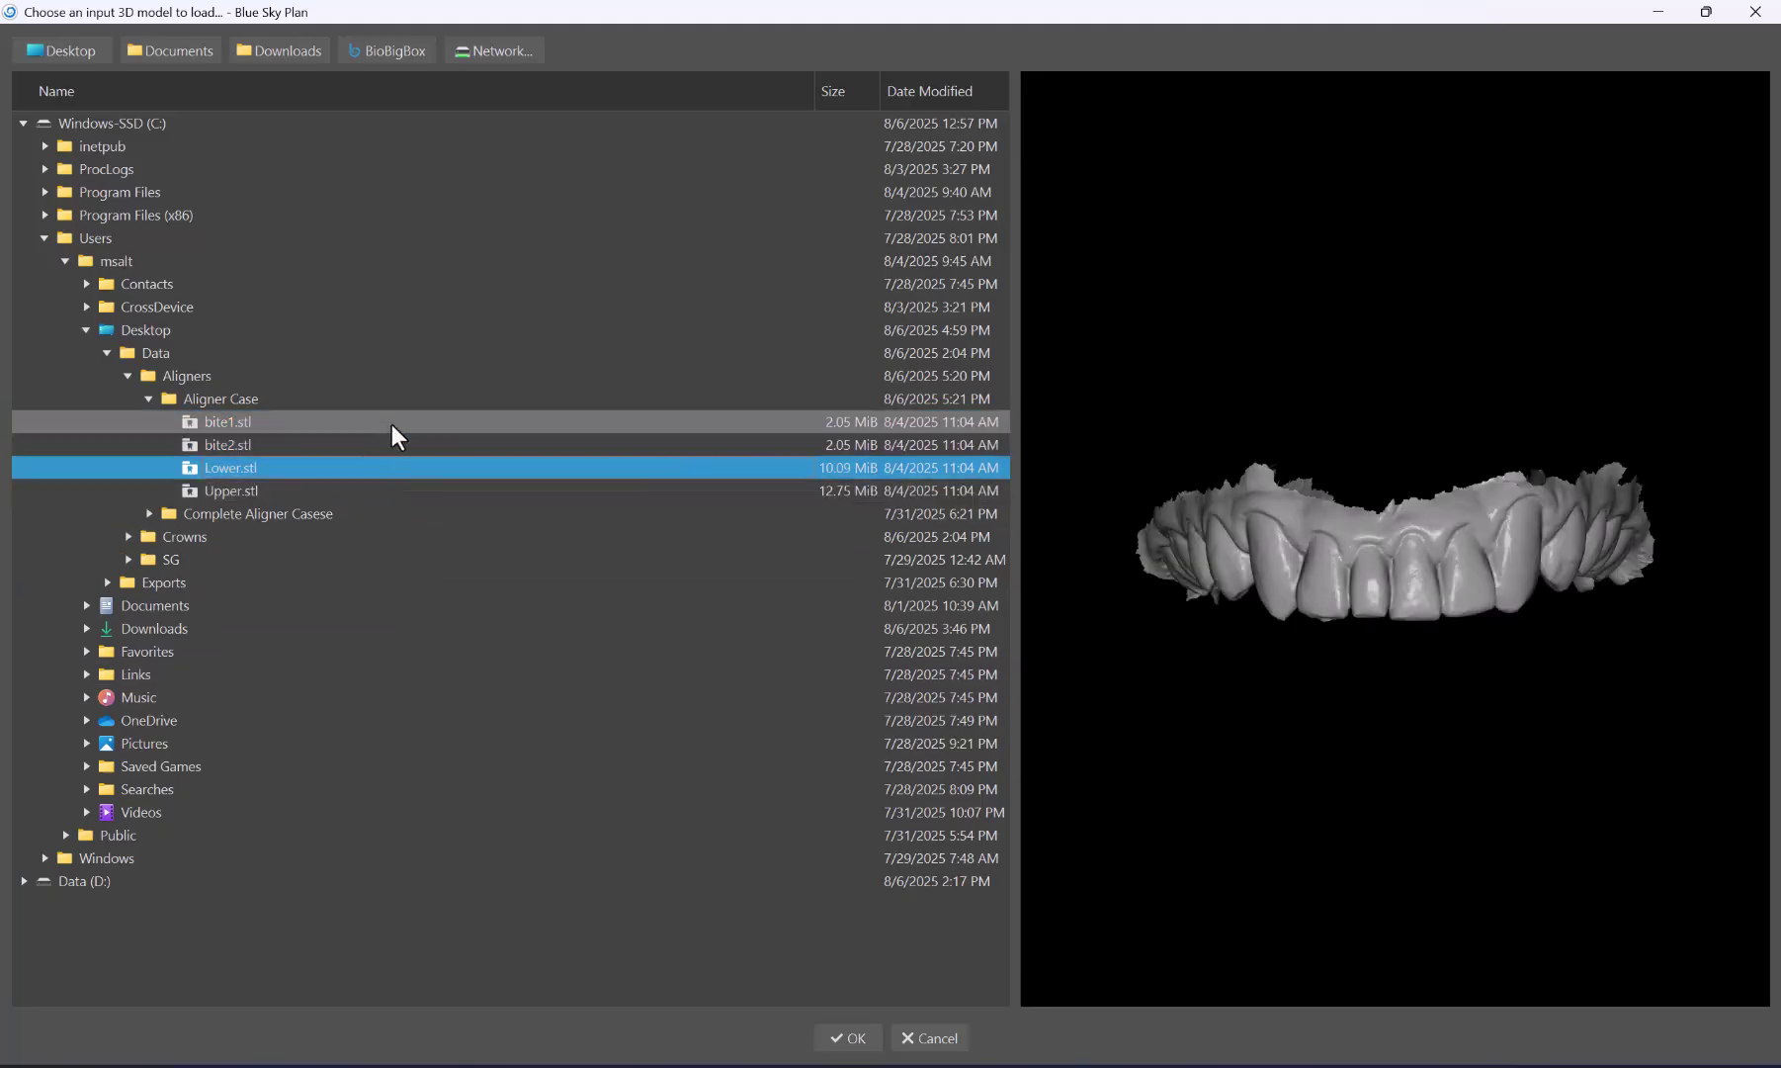
left_click(391, 424)
left_click(359, 490, "shift")
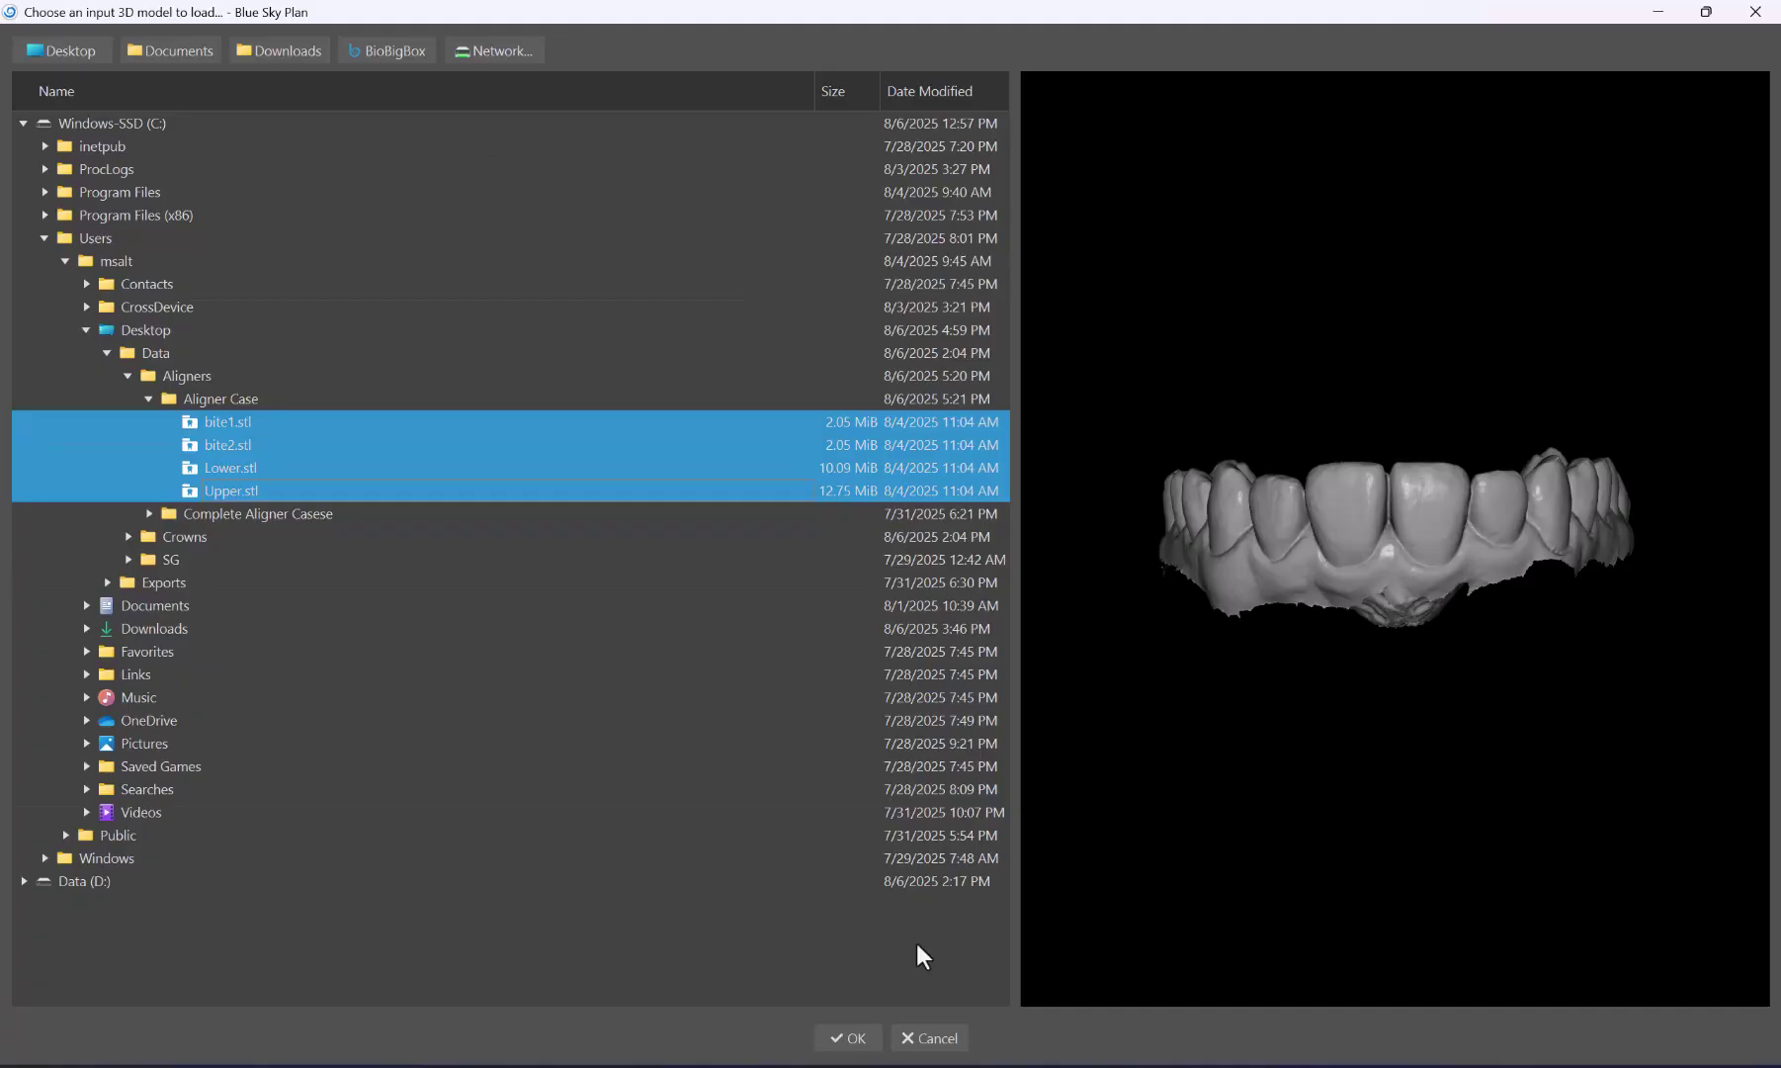
left_click(852, 1040)
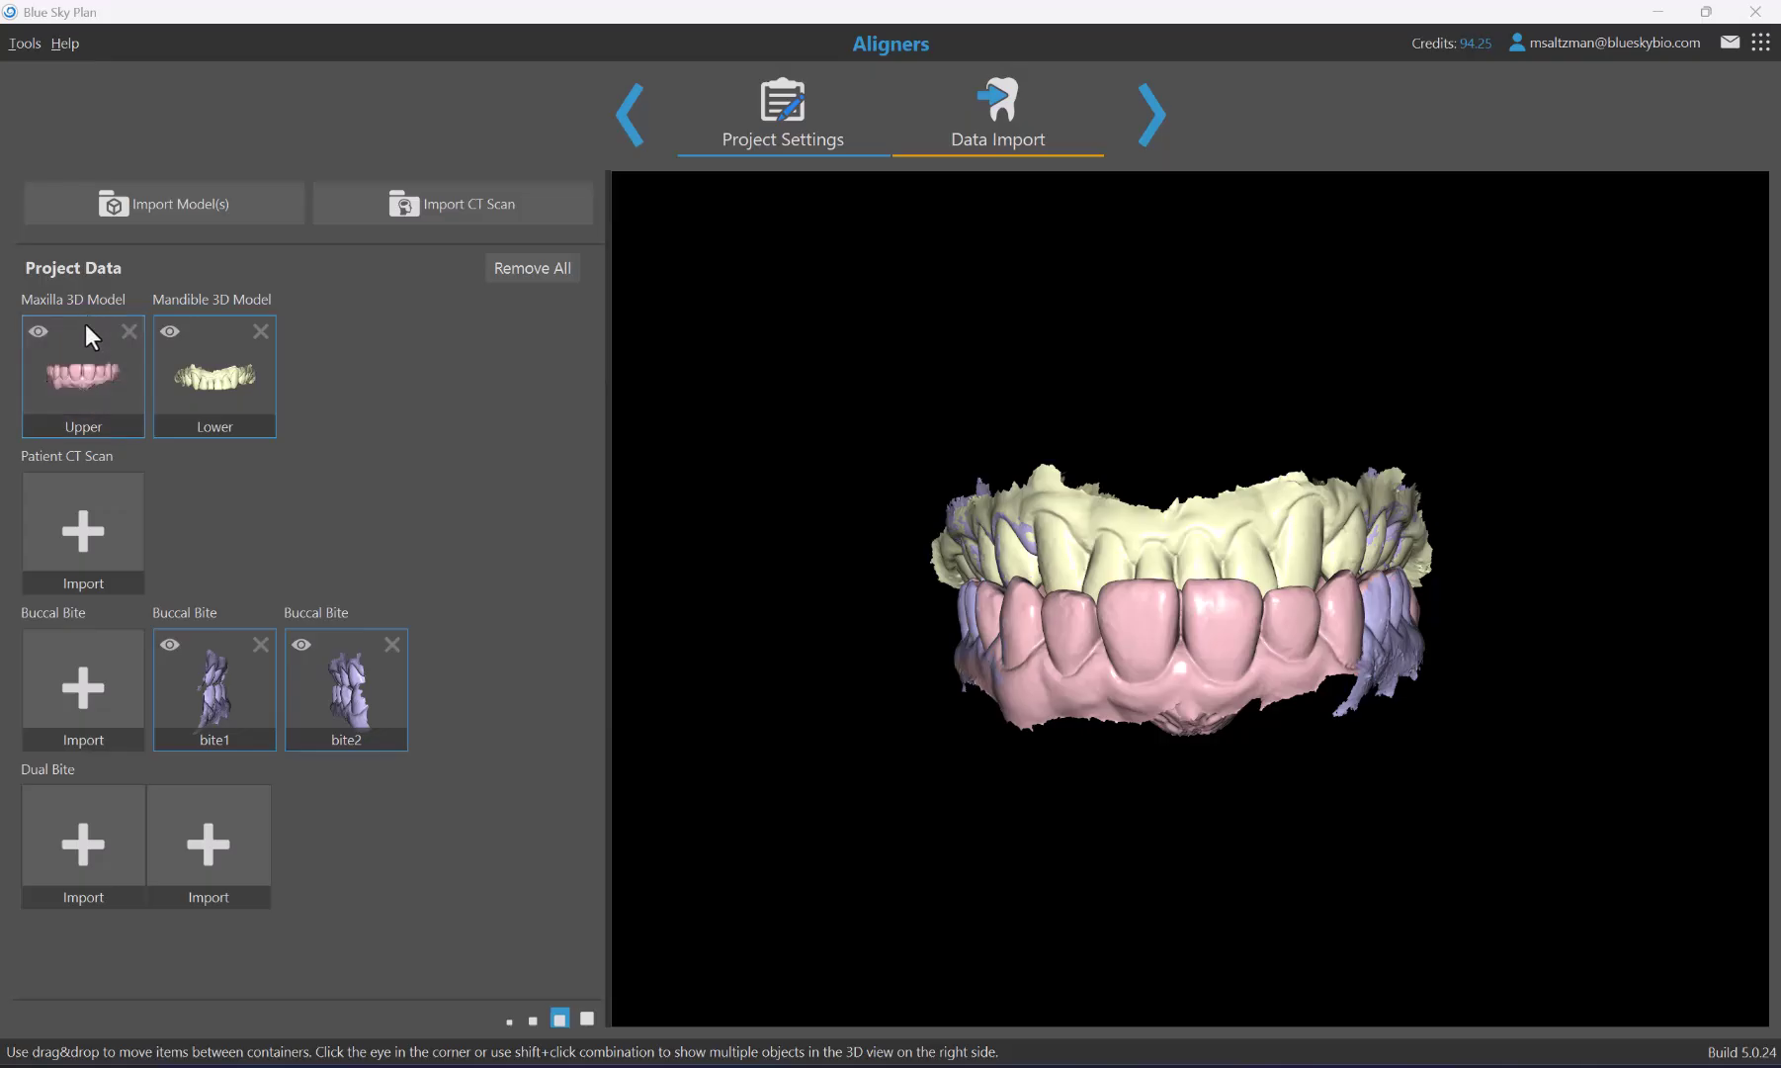
Orbit the models and toggle visibility of the bite1 scan and lower arch.
left_click_drag(989, 712, 966, 839)
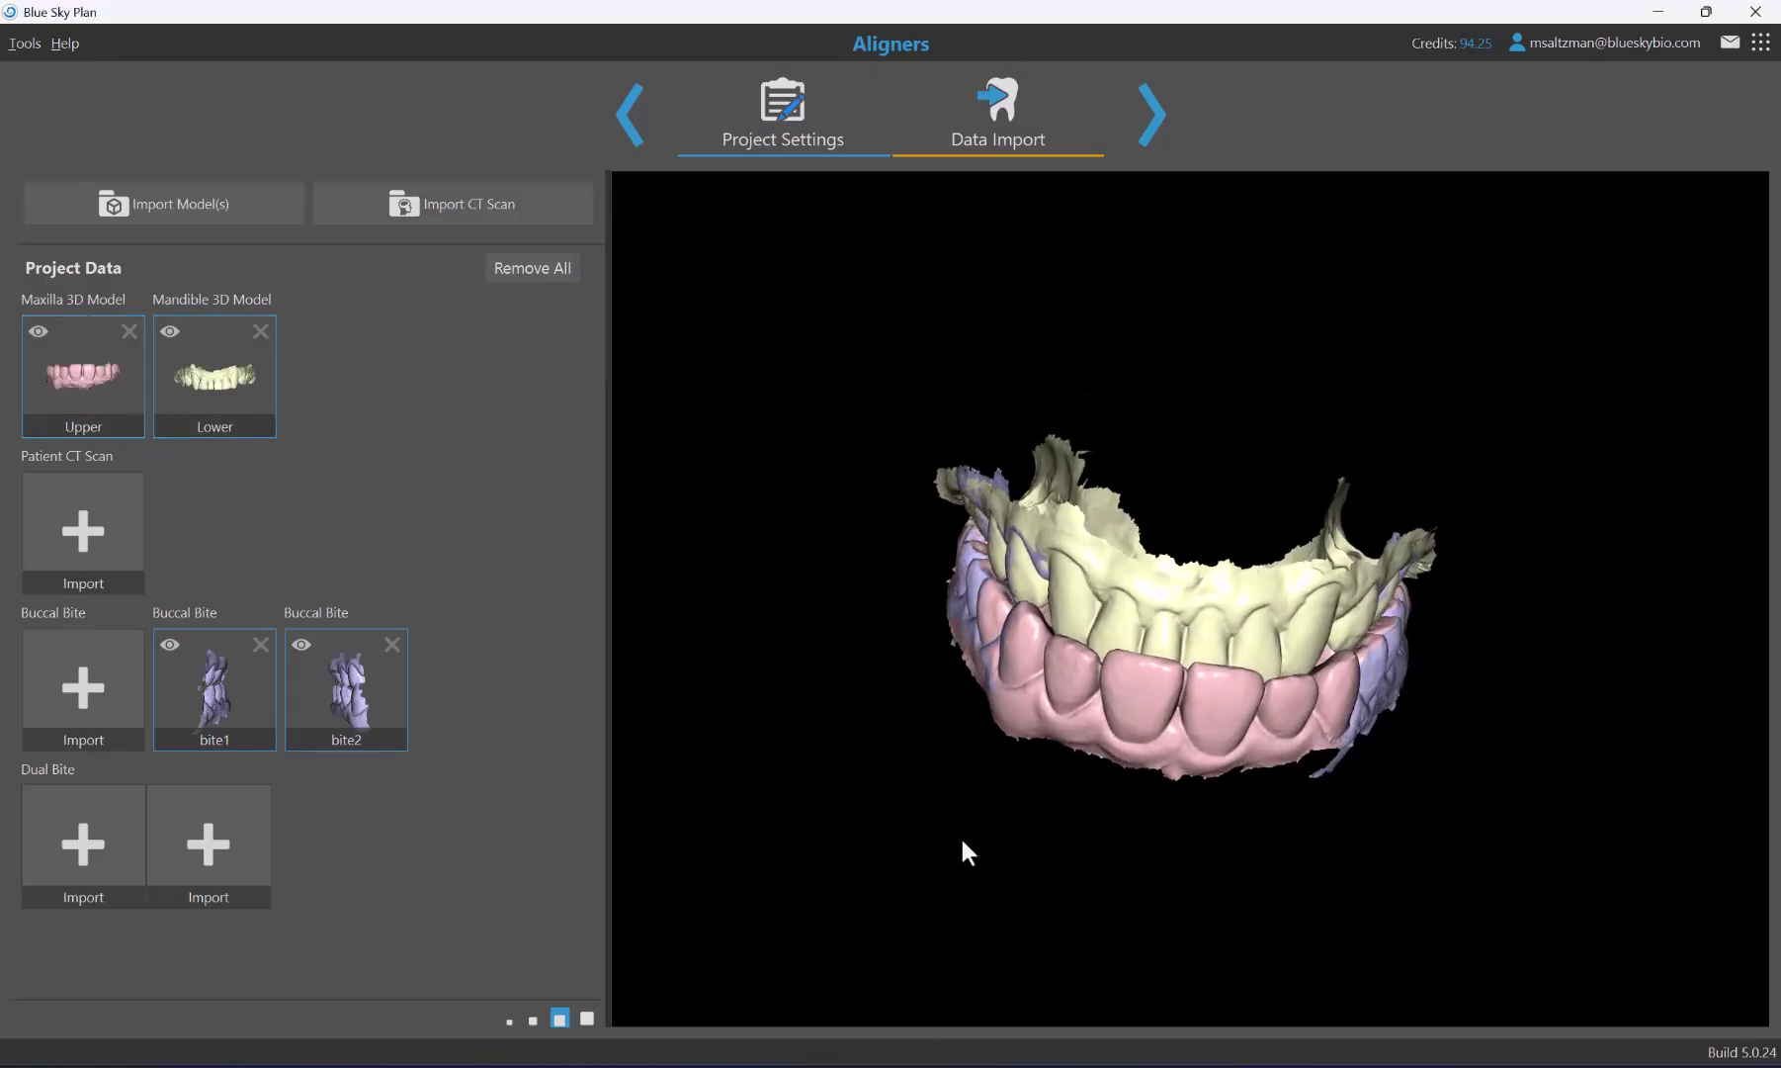
left_click(169, 645)
left_click(169, 644)
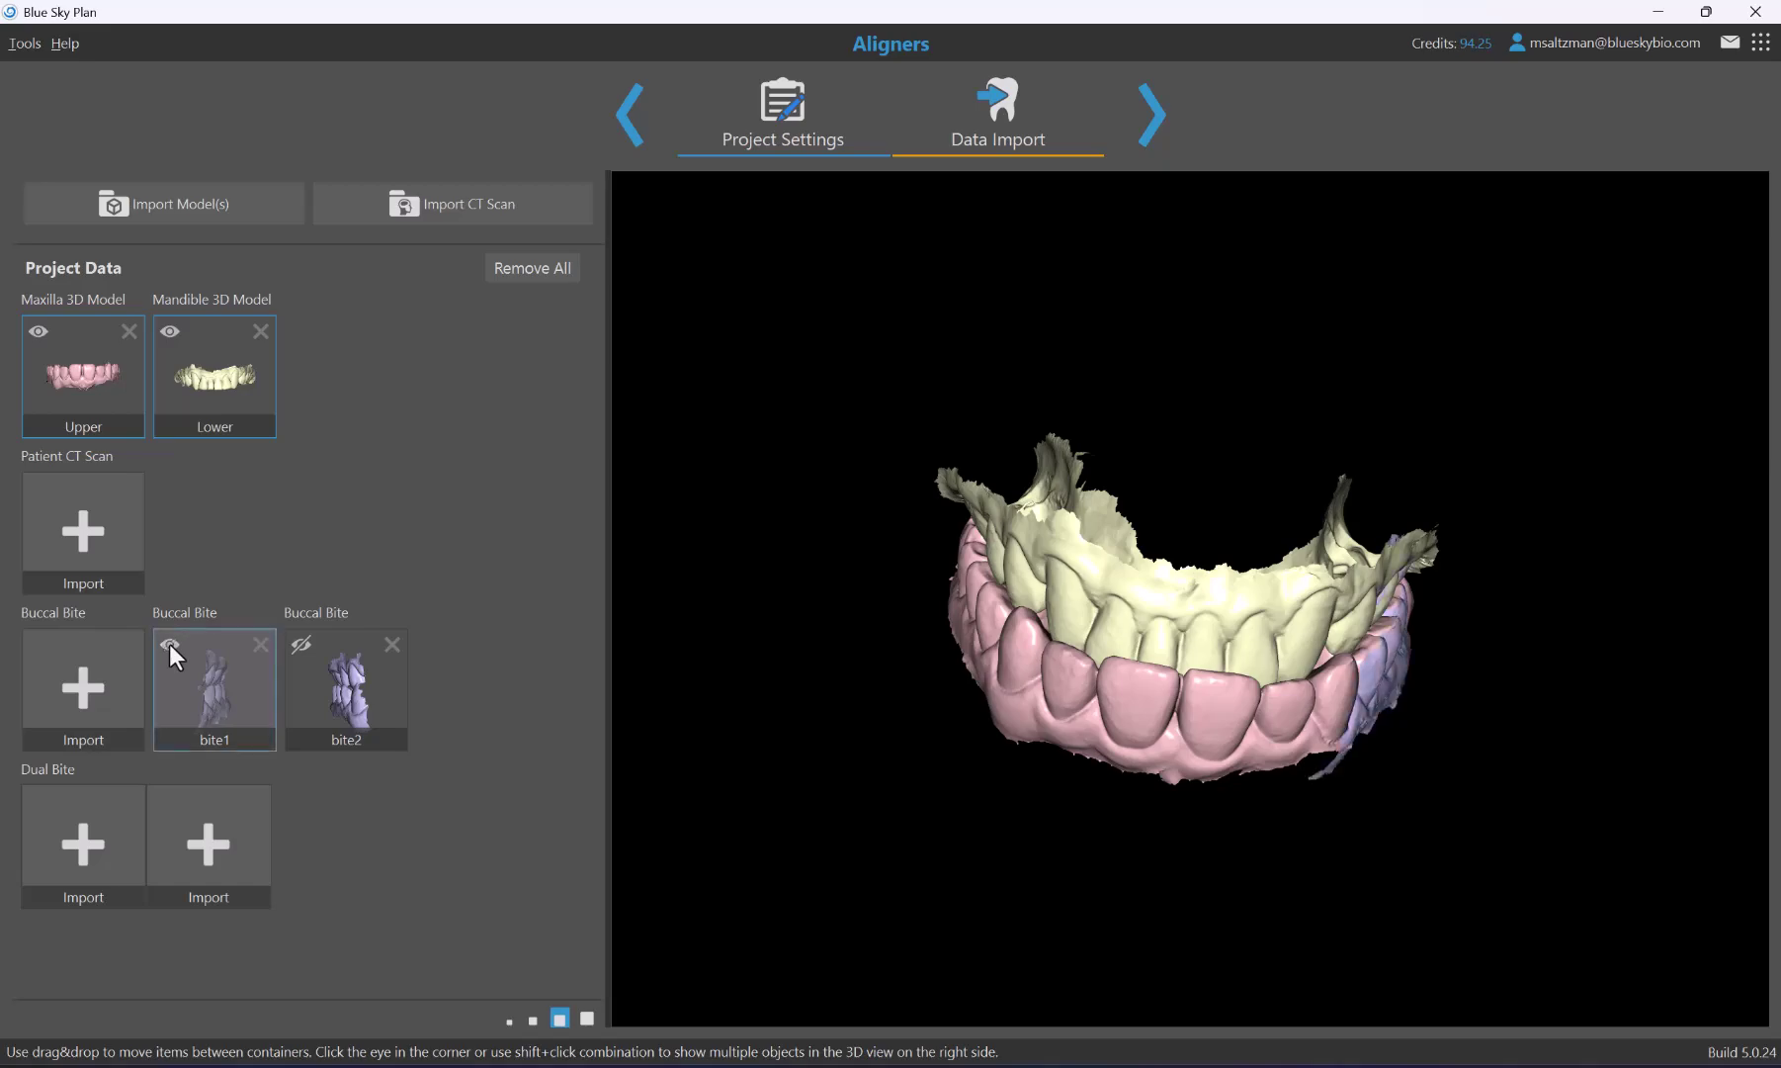
left_click(169, 645)
left_click(170, 332)
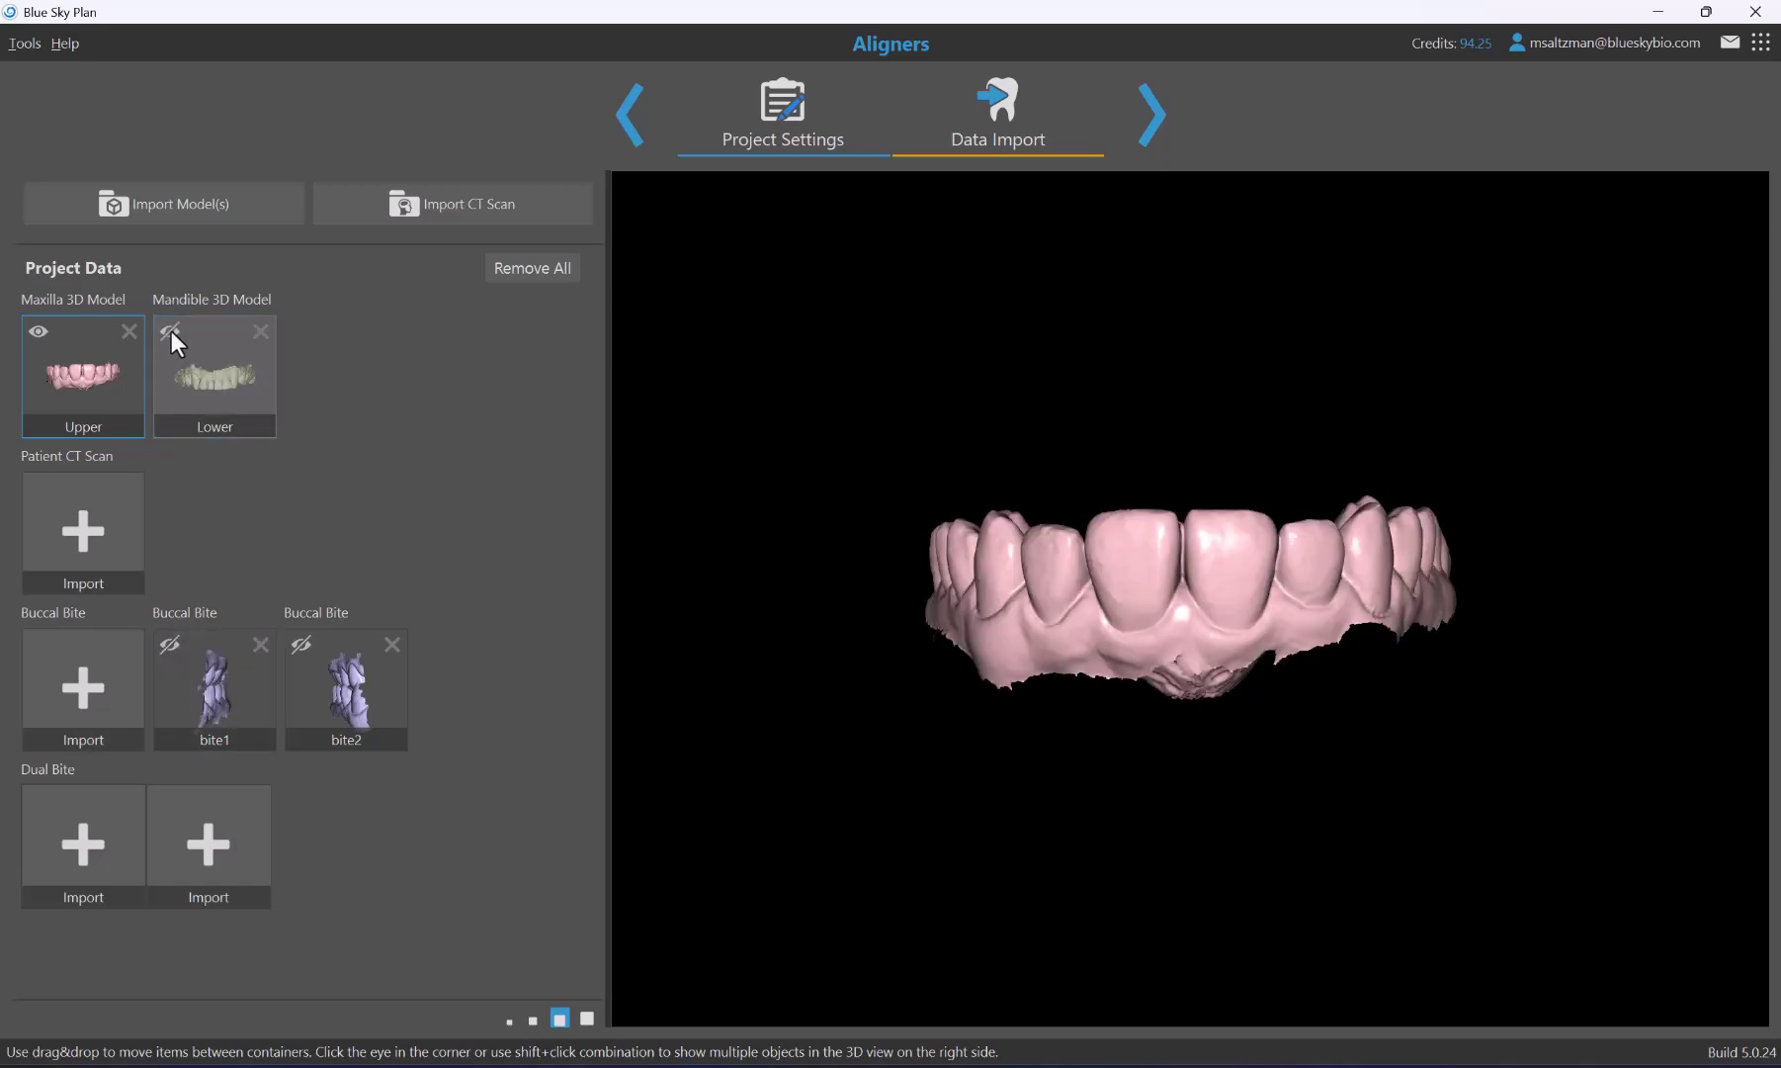
left_click(171, 330)
left_click(170, 643)
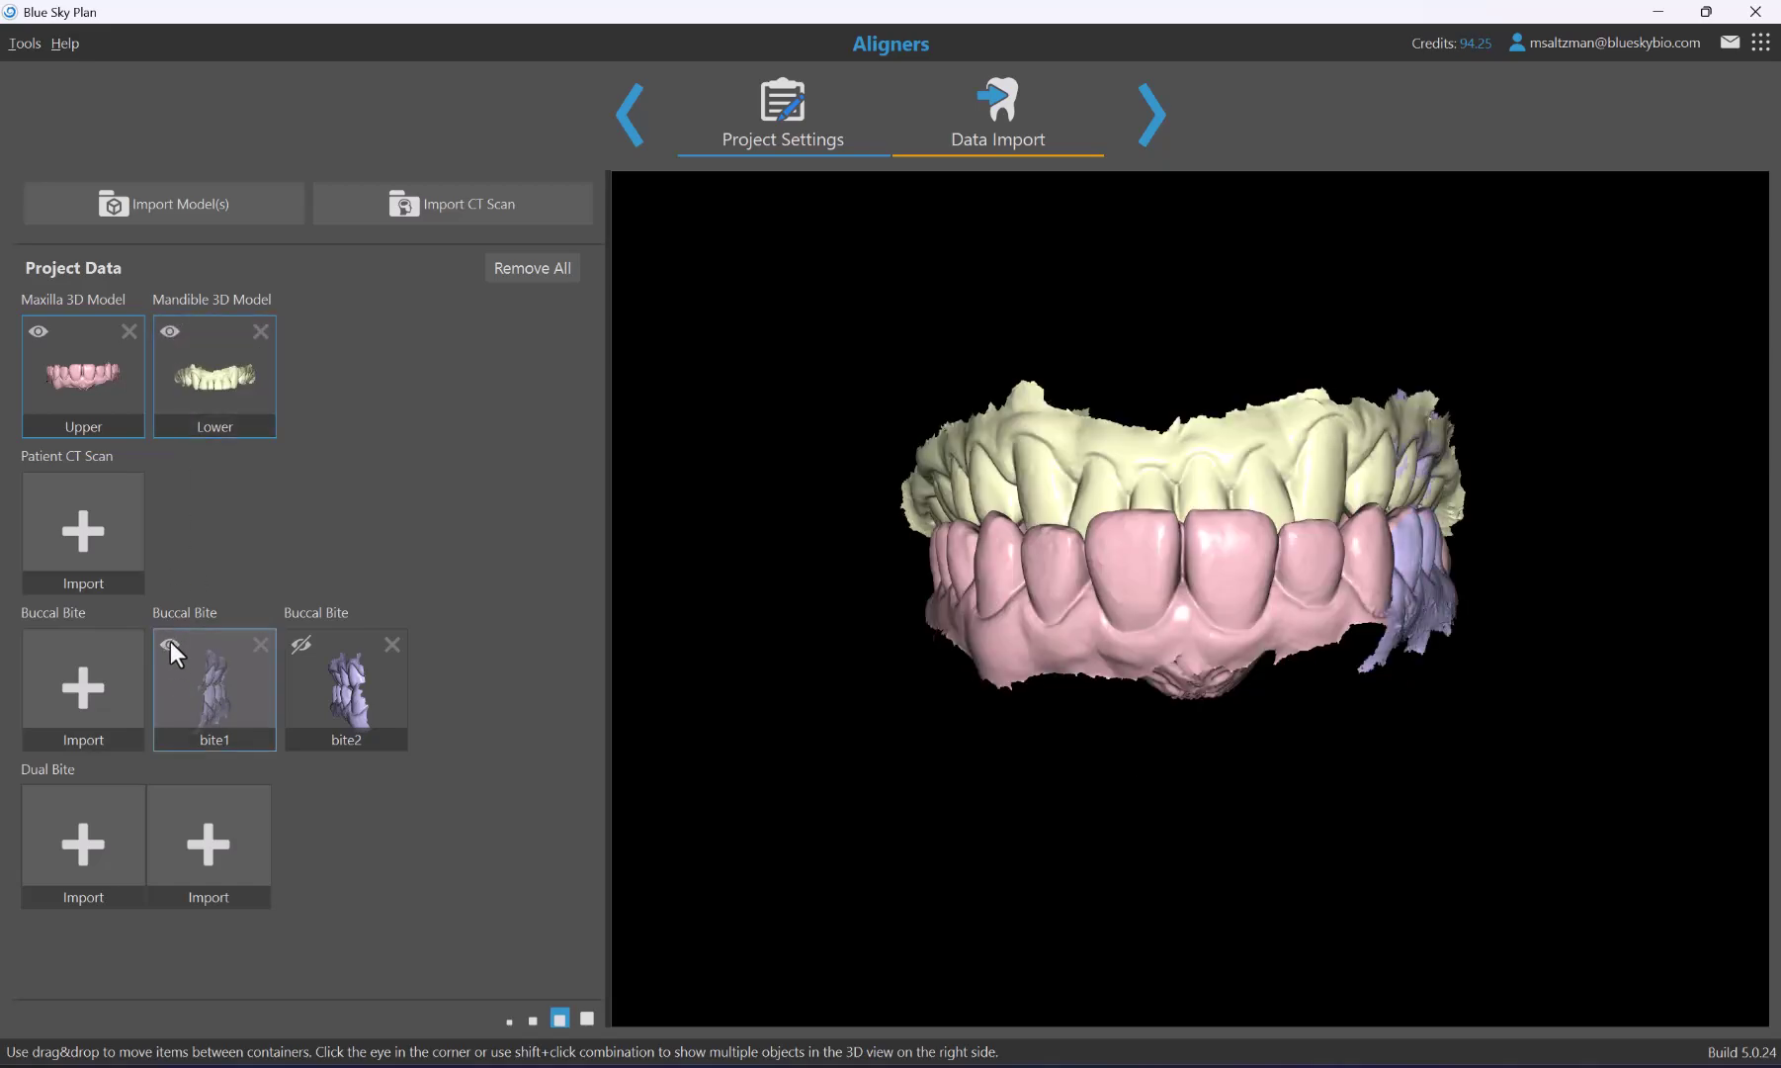
Show bite2 again, check the bite fit, then remove the bite2 buccal bite.
left_click(299, 646)
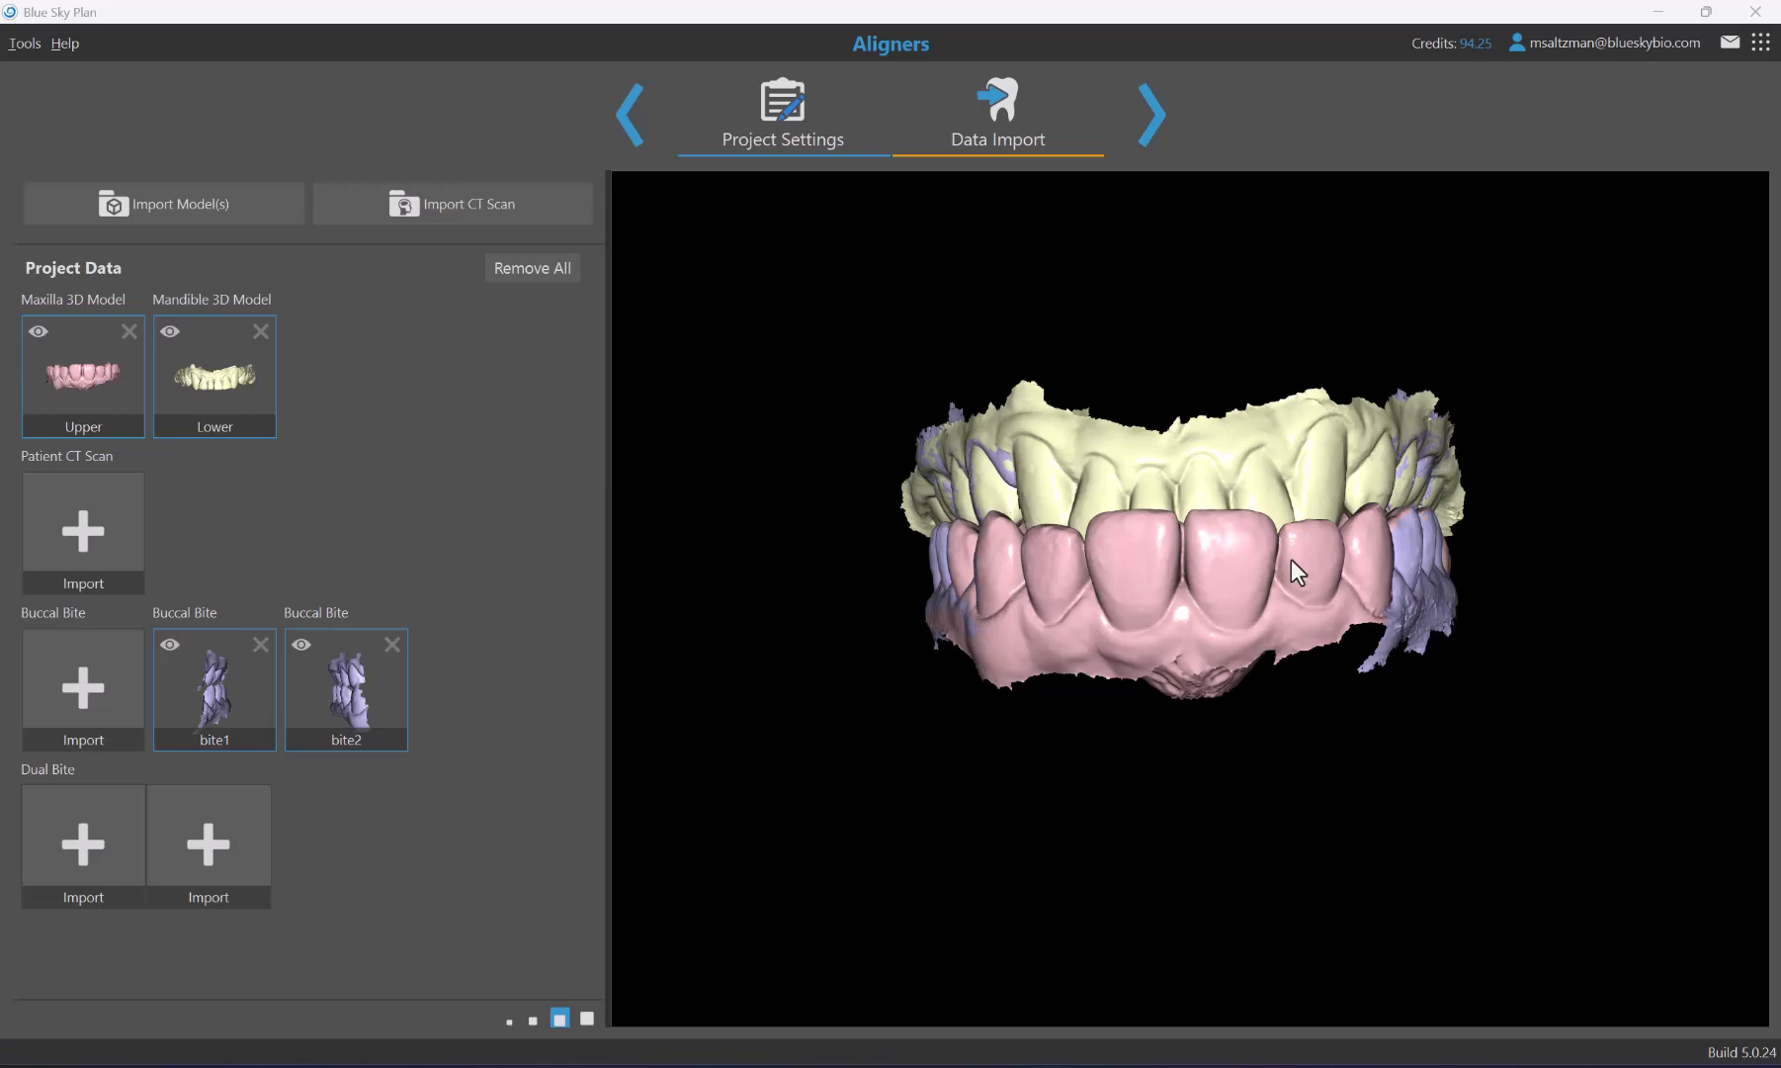
left_click_drag(1222, 558, 961, 723)
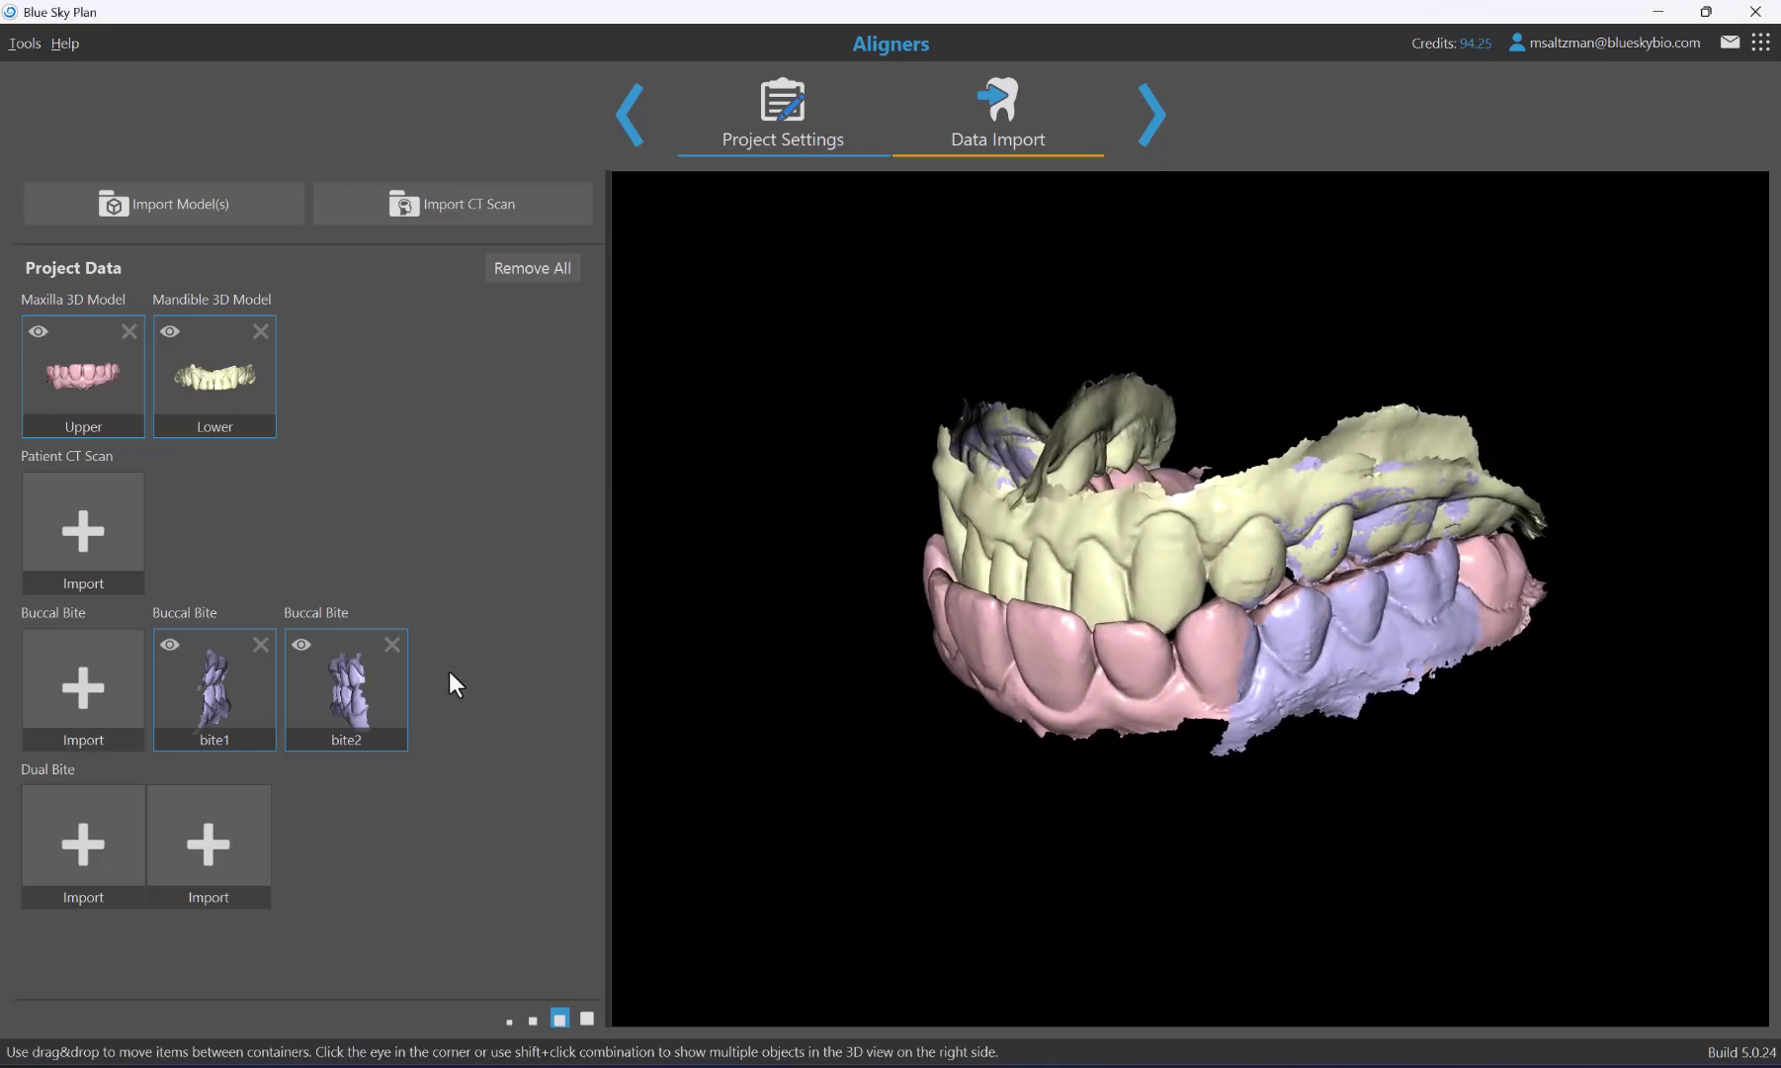
left_click(391, 644)
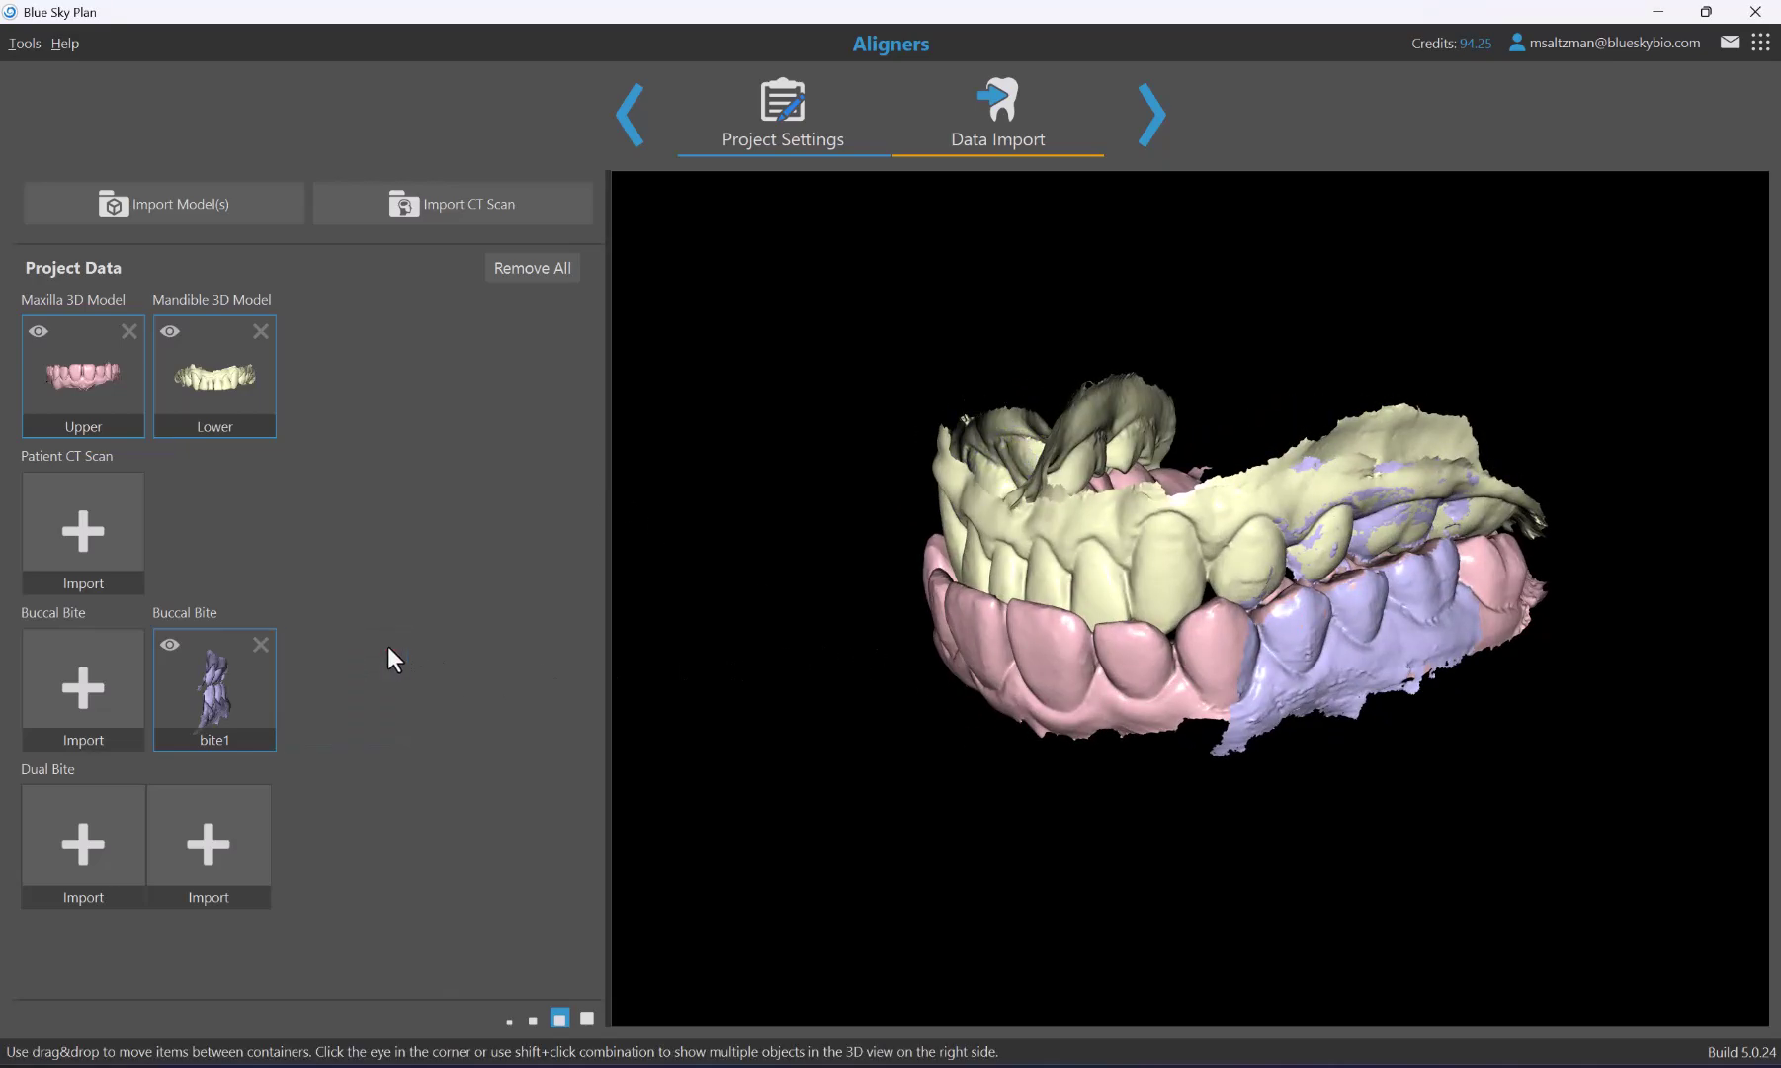
Remove the bite1 buccal bite and rotate the remaining arches to occlusal and right views.
left_click(260, 645)
left_click_drag(935, 791, 1182, 907)
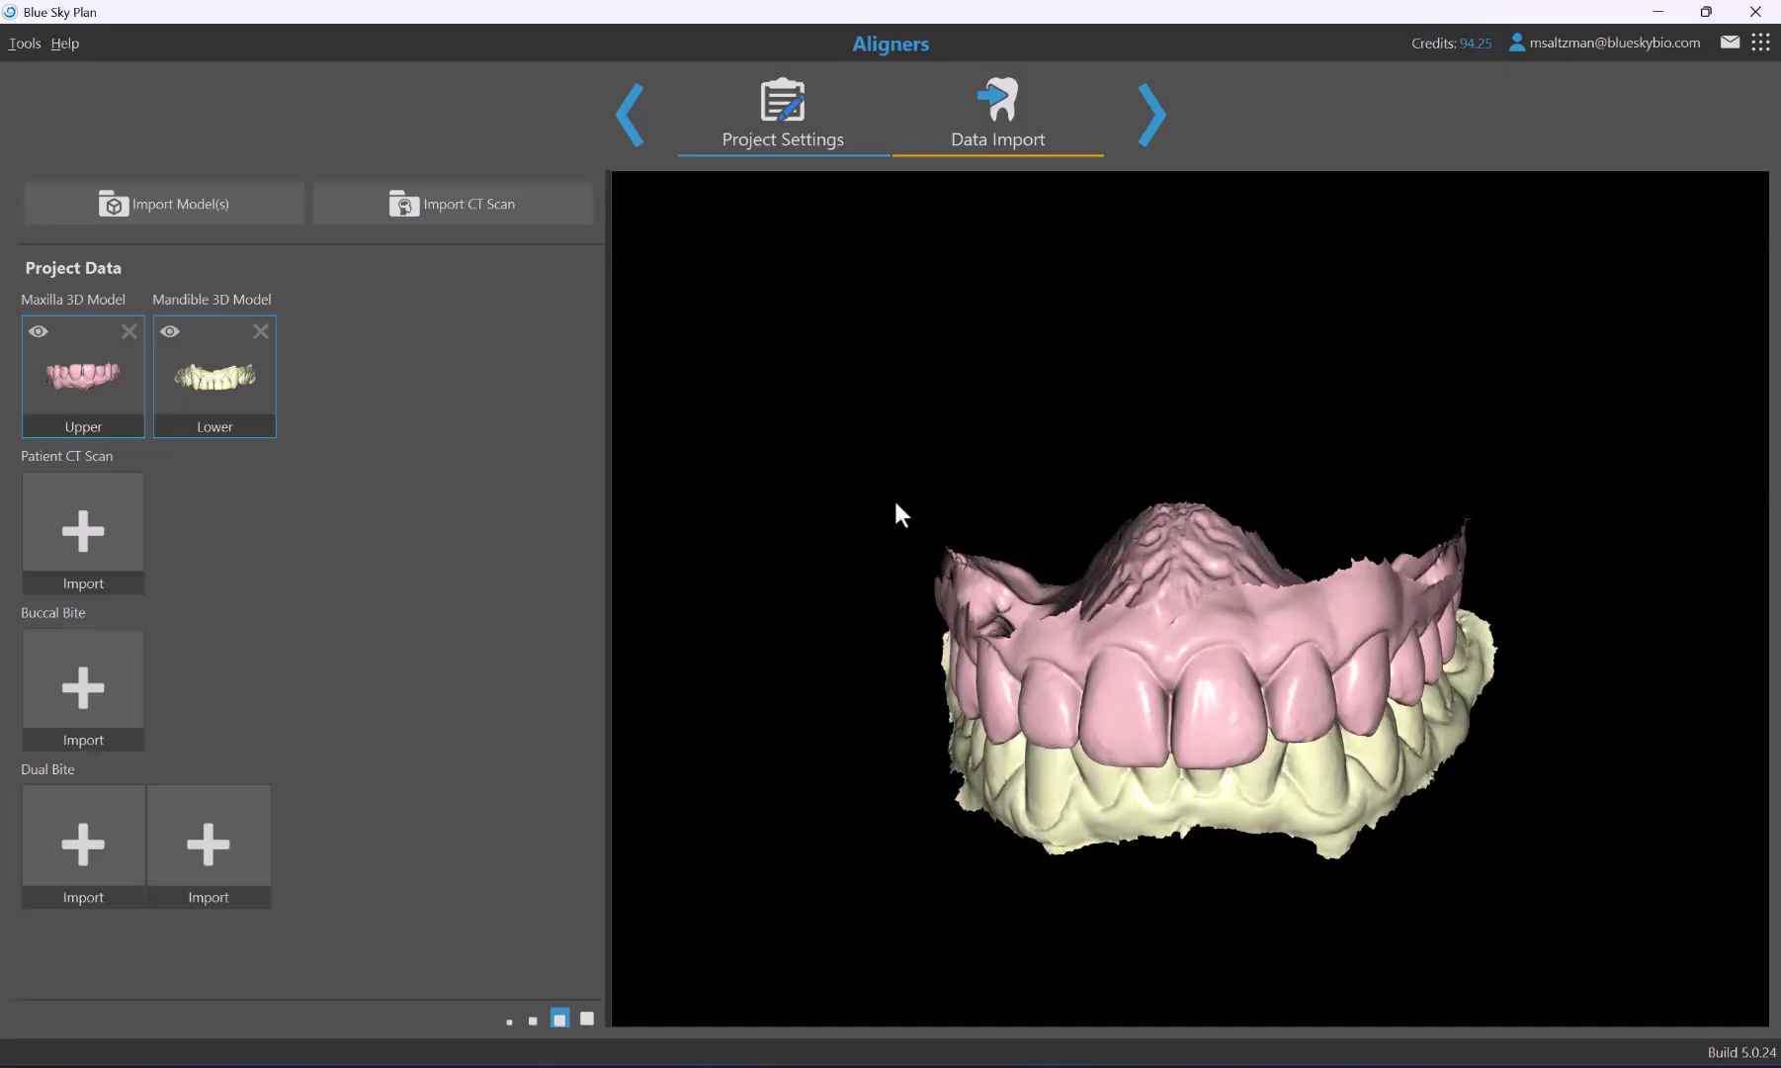
left_click_drag(1148, 716, 1359, 656)
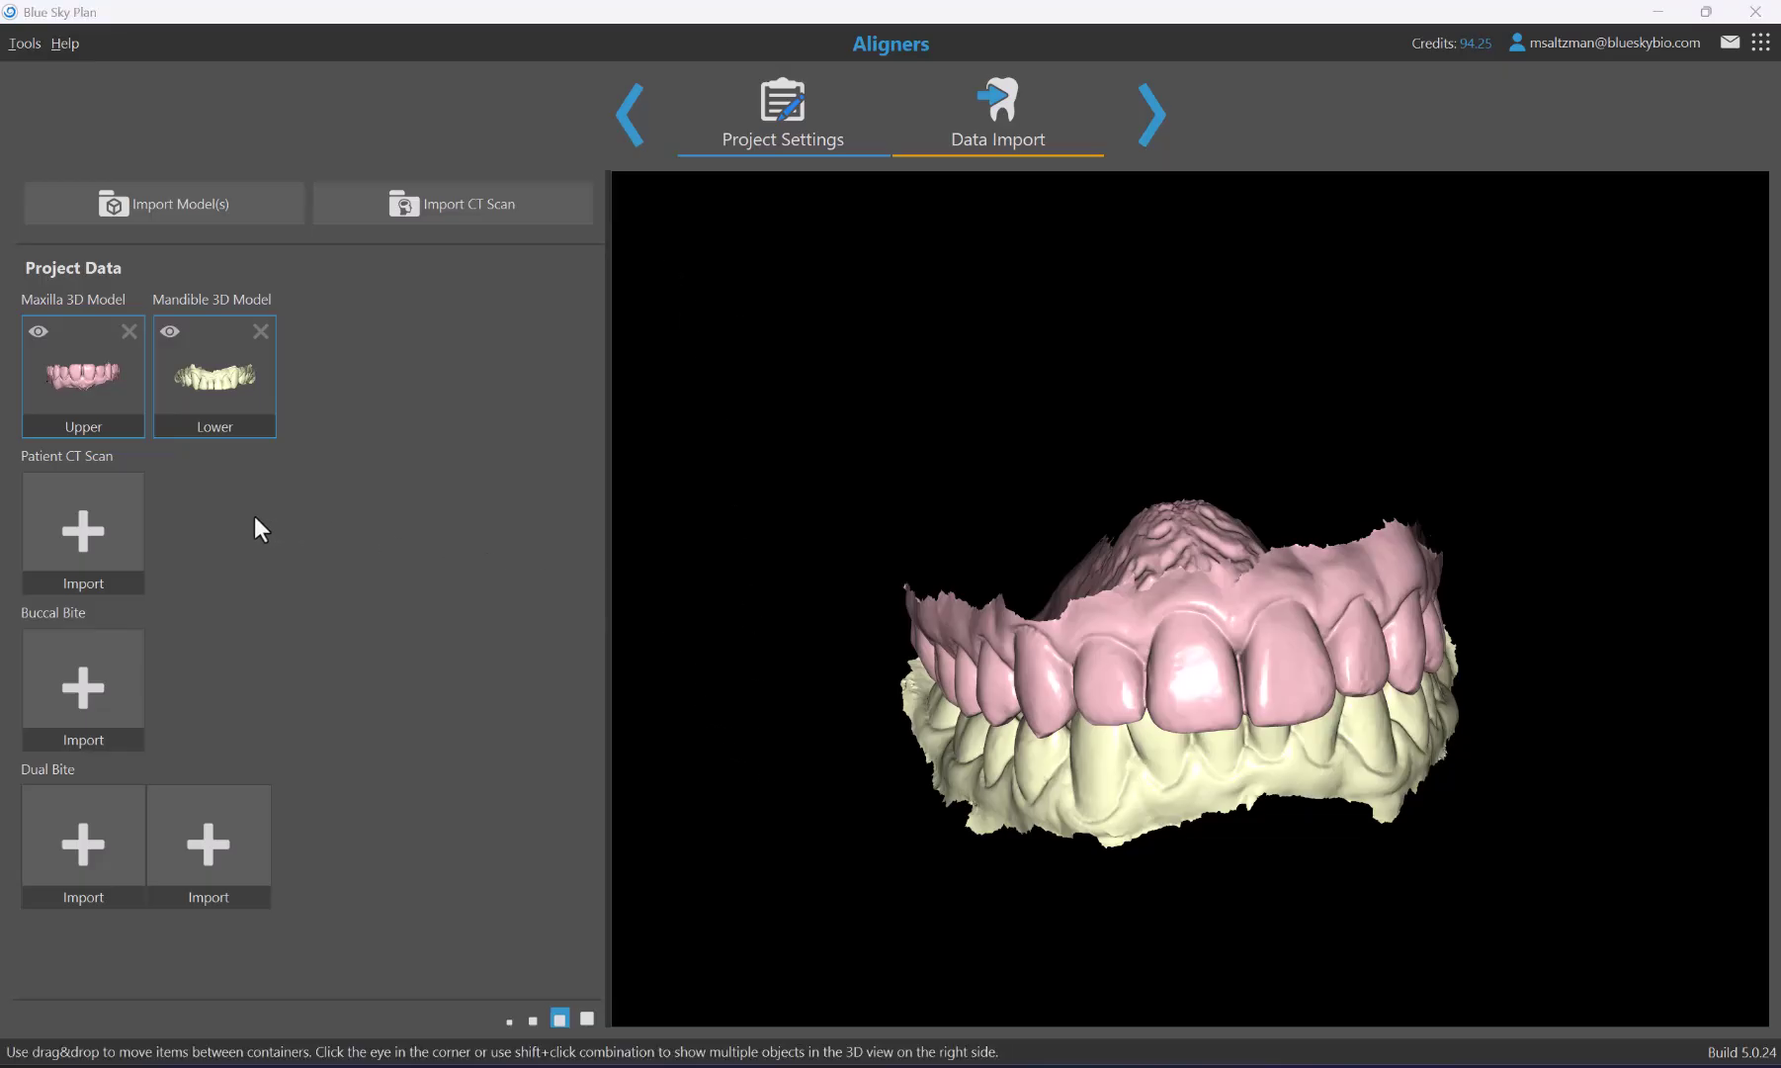
Load the patient CT from the downloaded DICOM zip using the 768x768x512 series and default alignment.
left_click(98, 528)
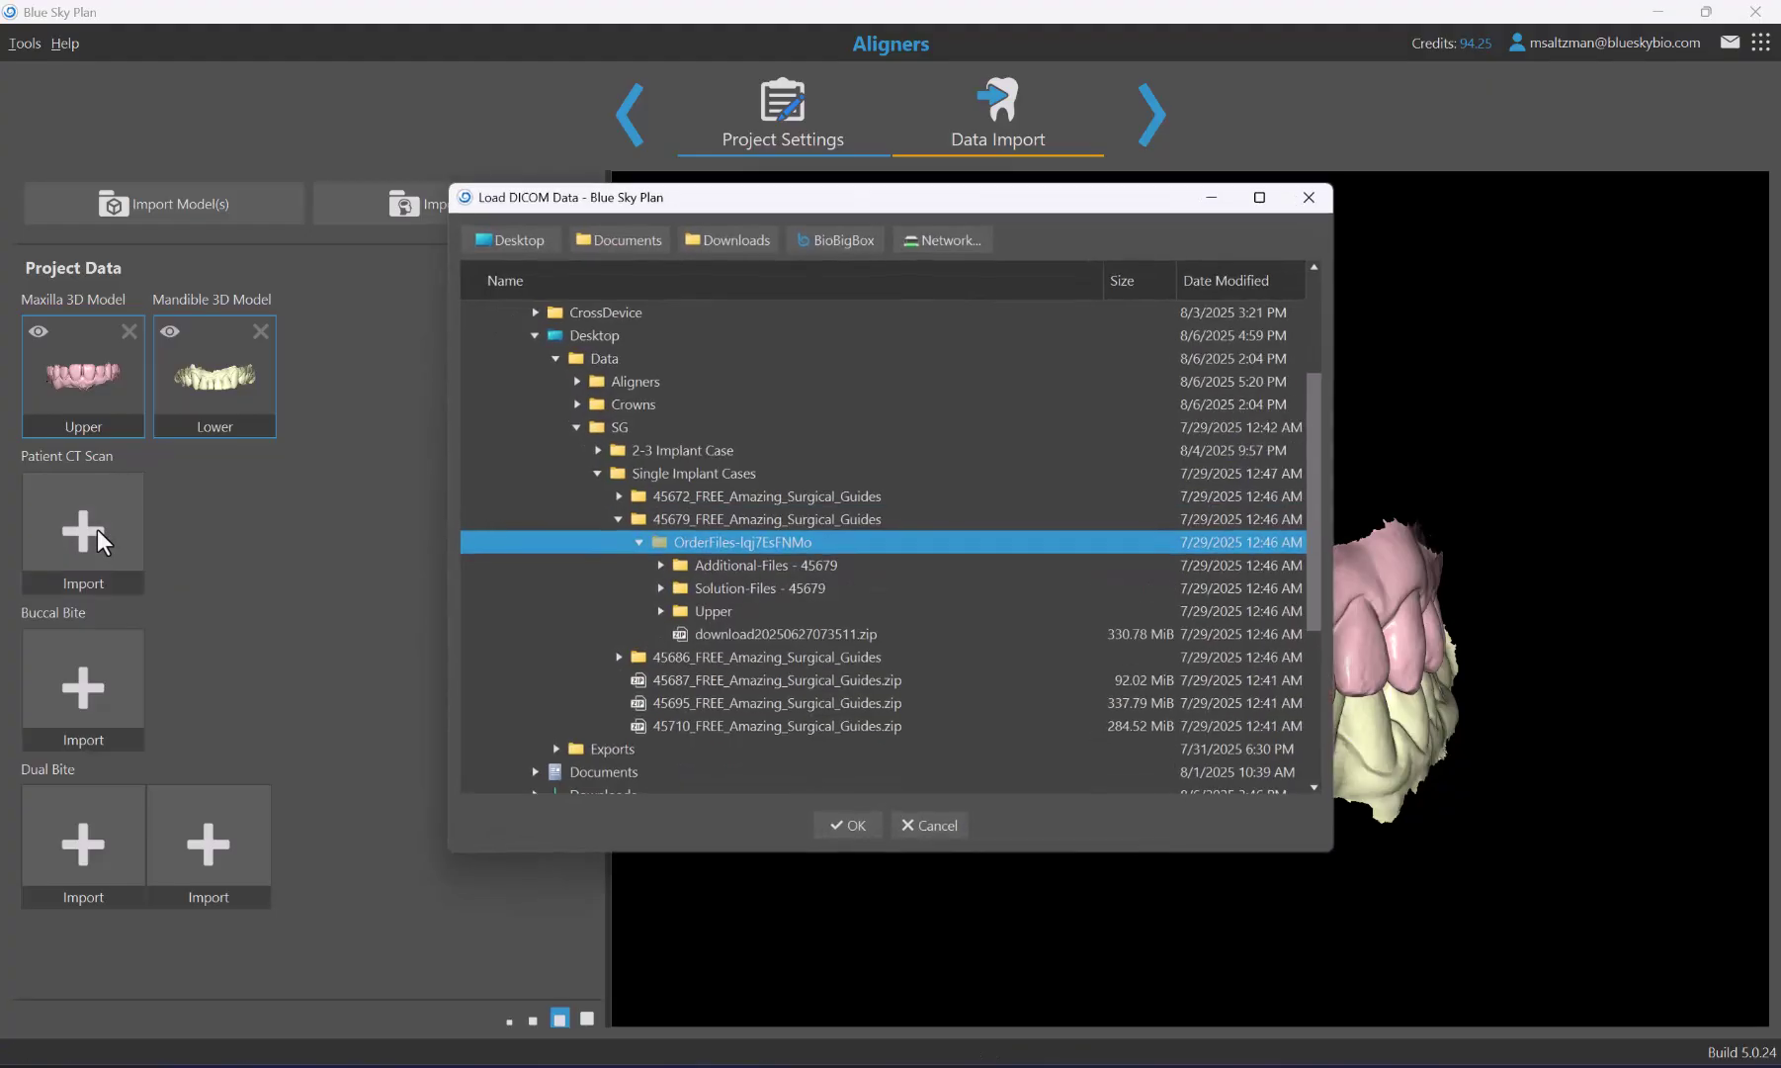
left_click(763, 626)
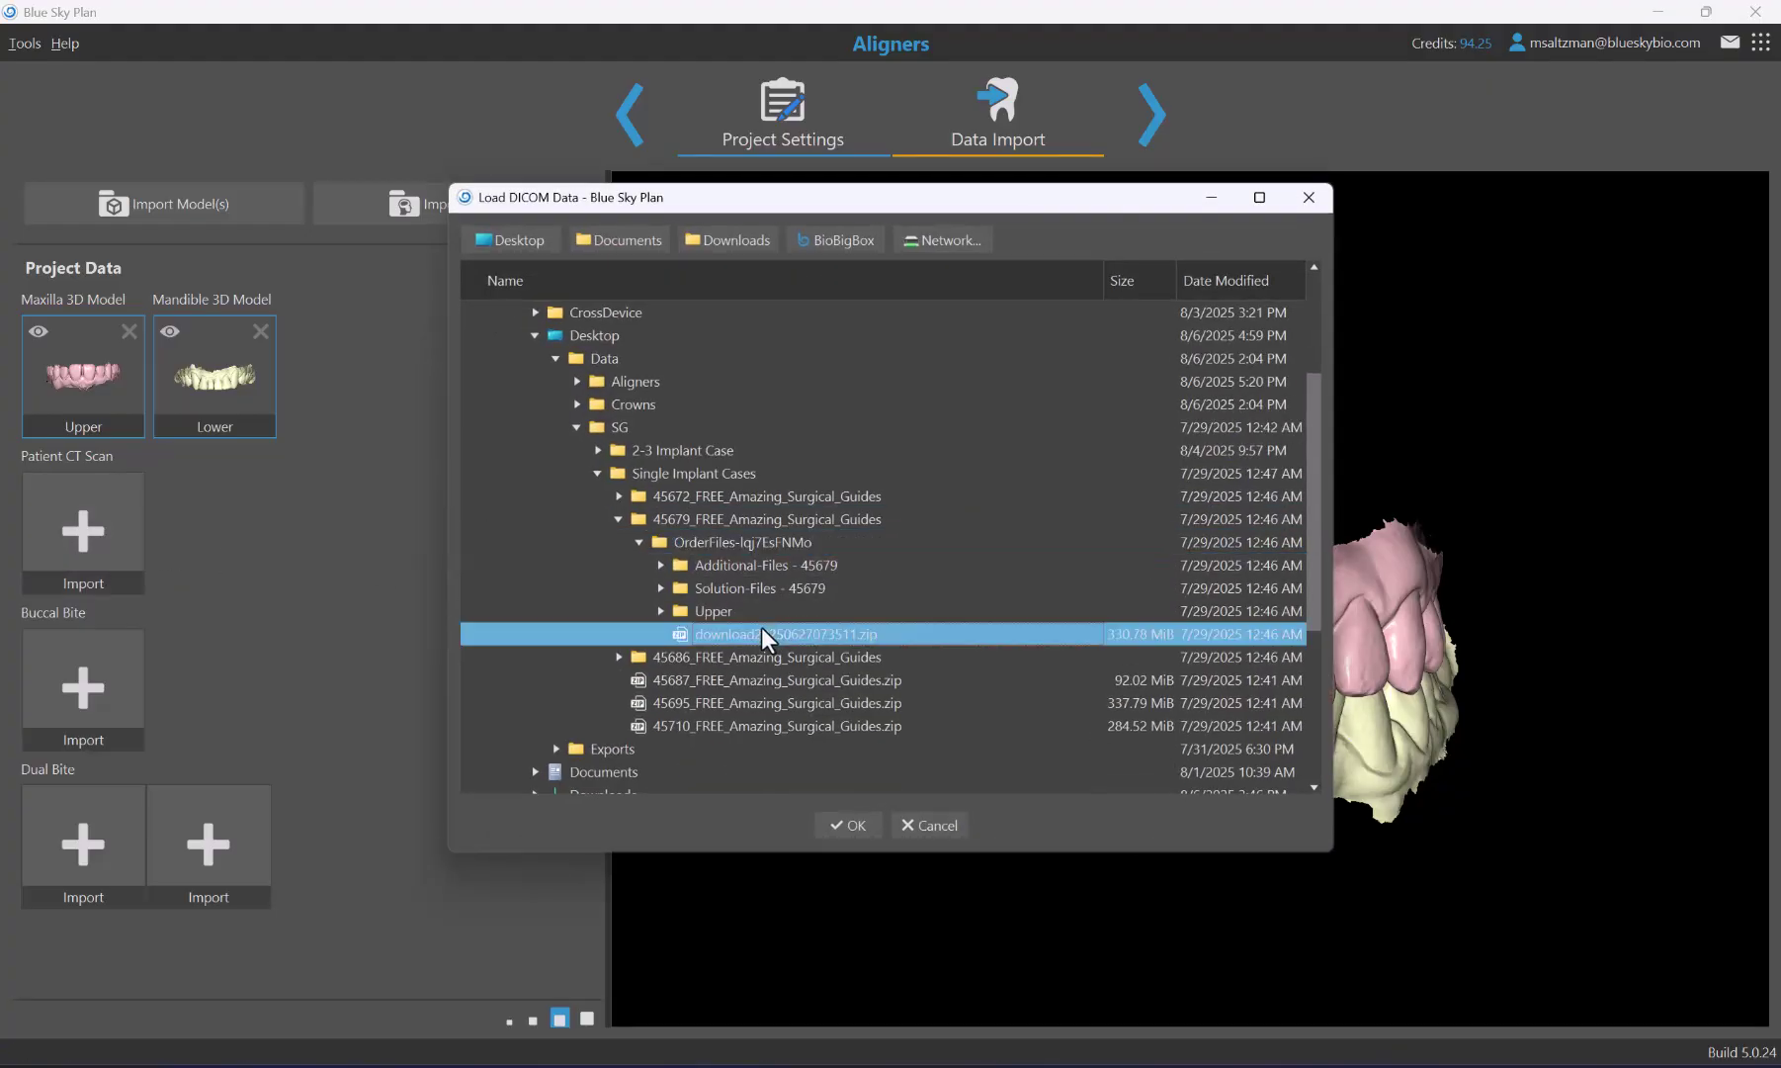
left_click(853, 830)
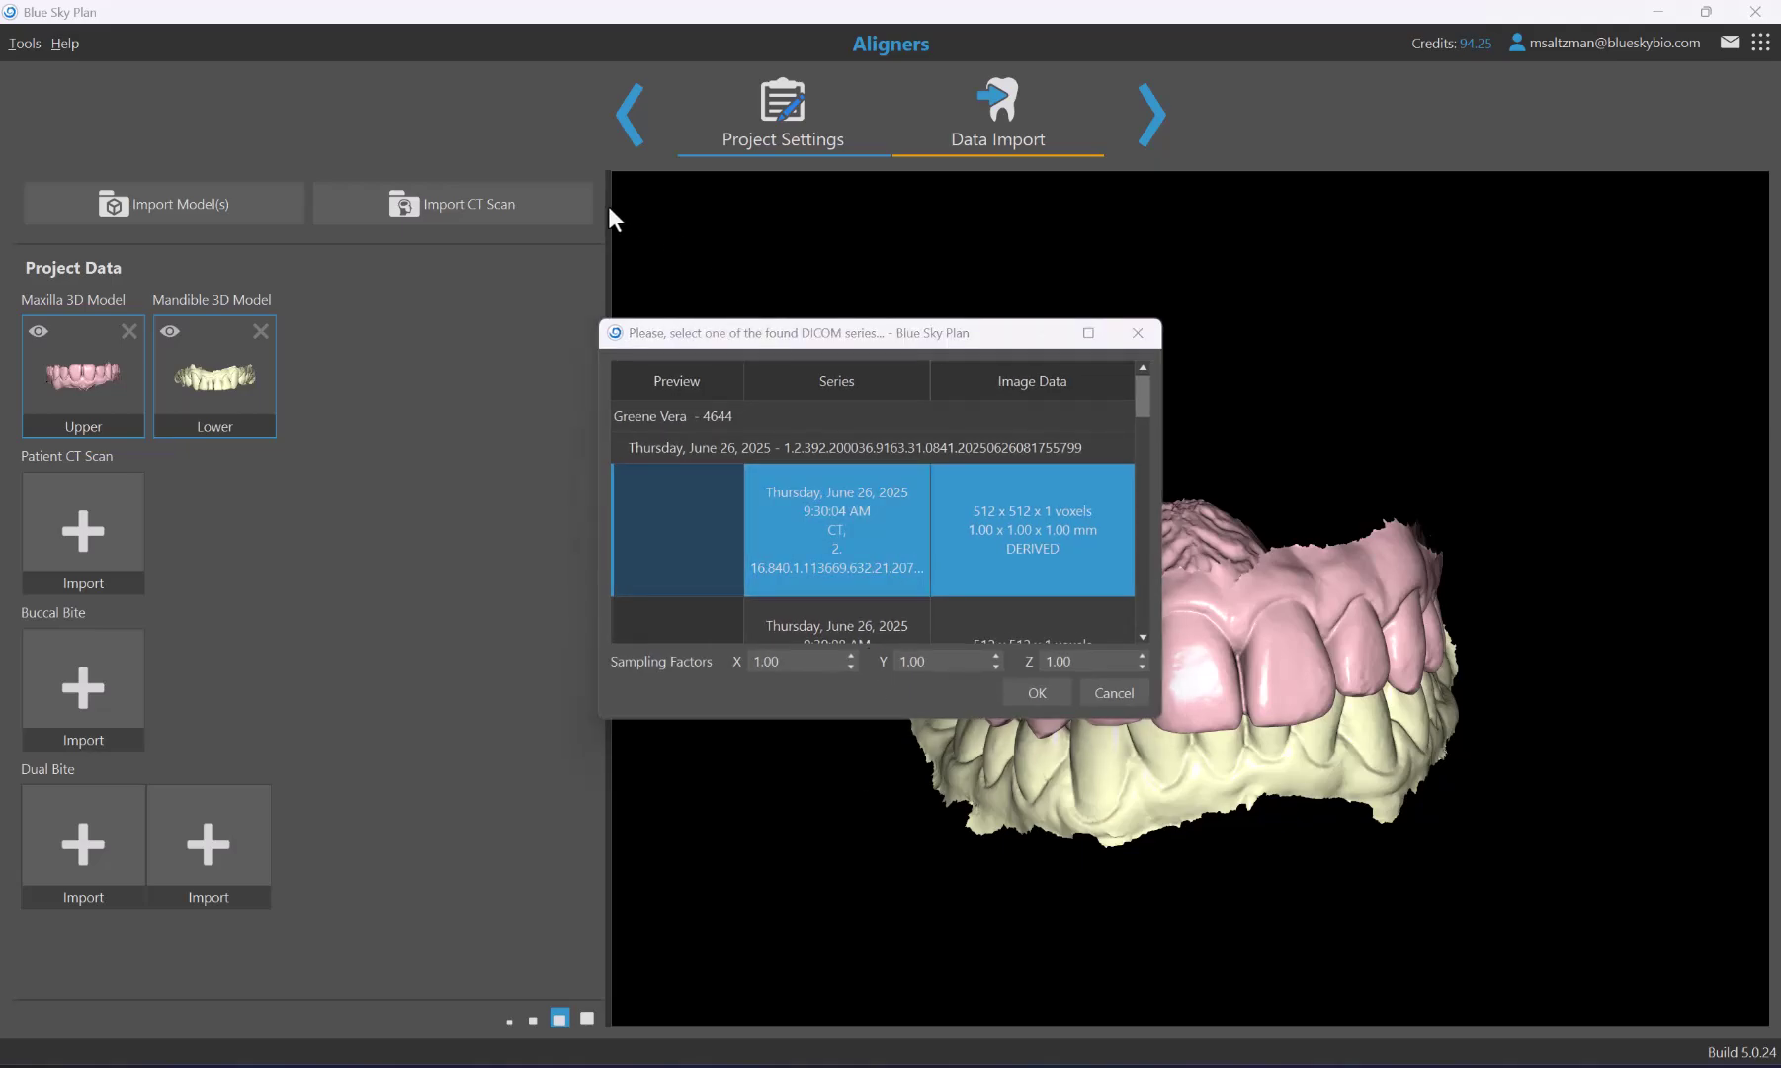
left_click(667, 625)
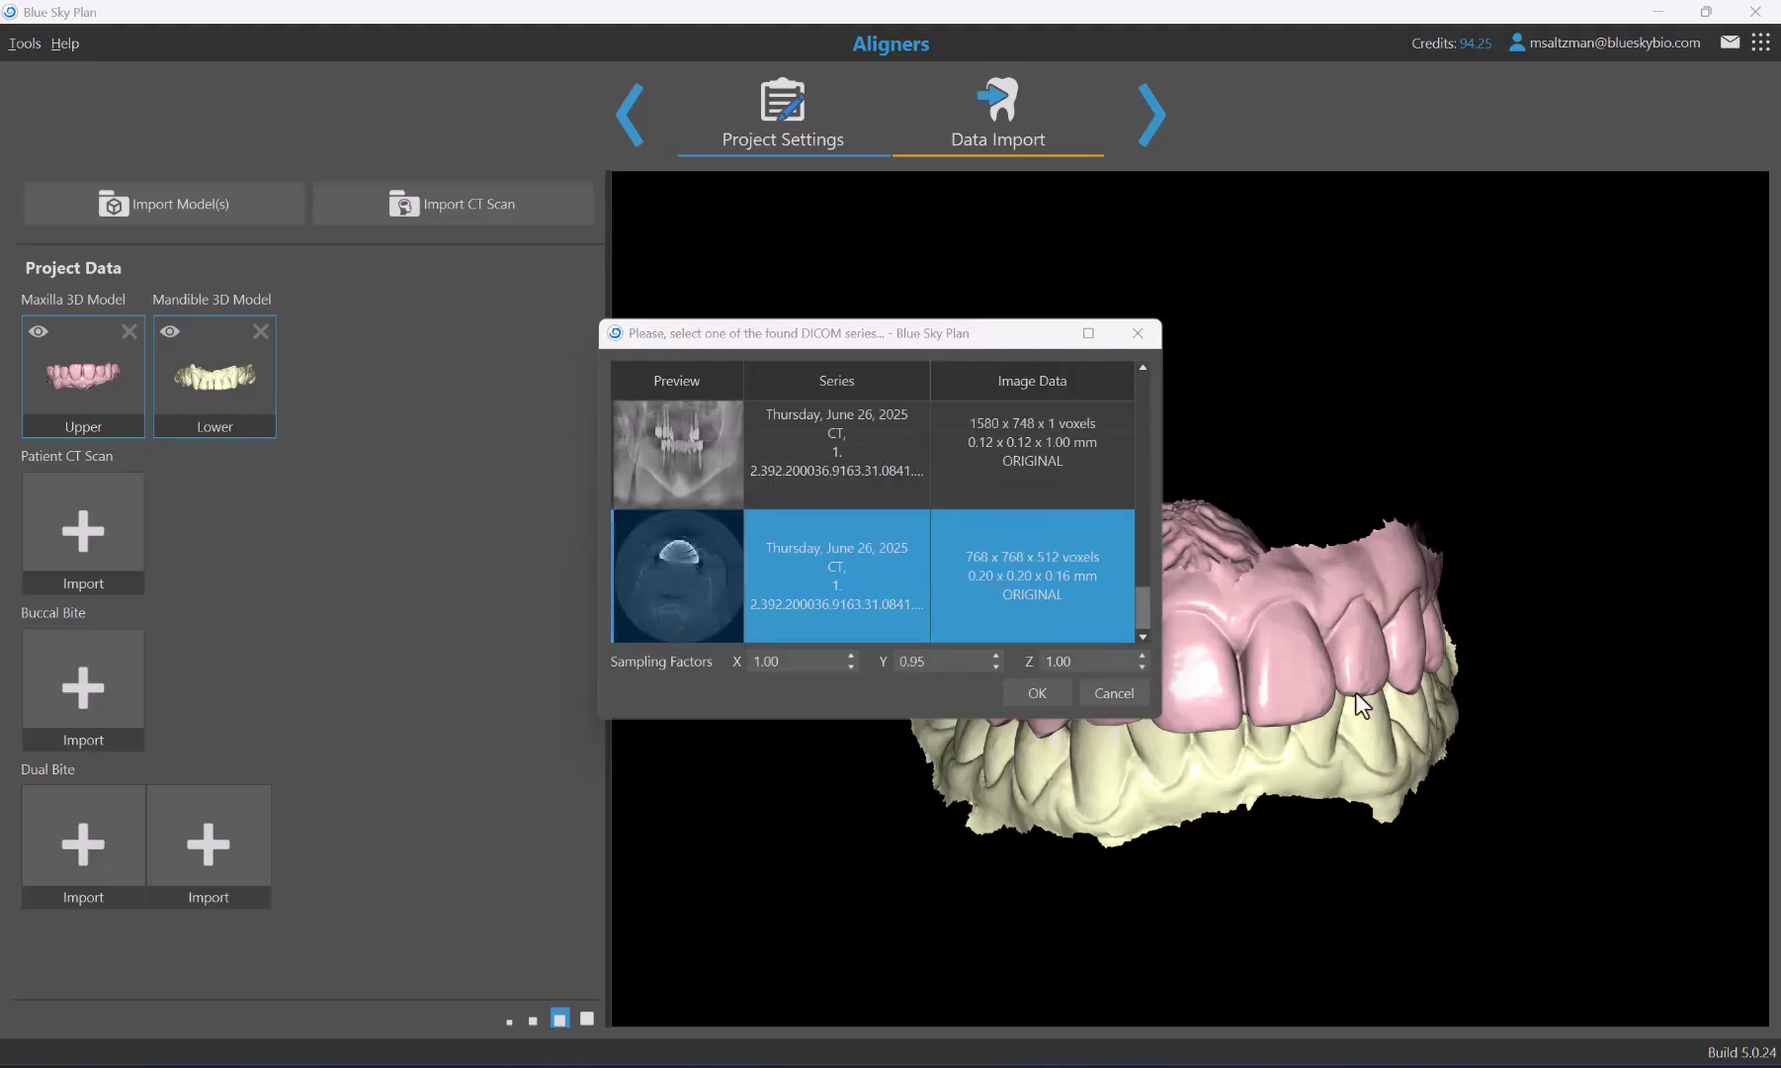
left_click(1049, 697)
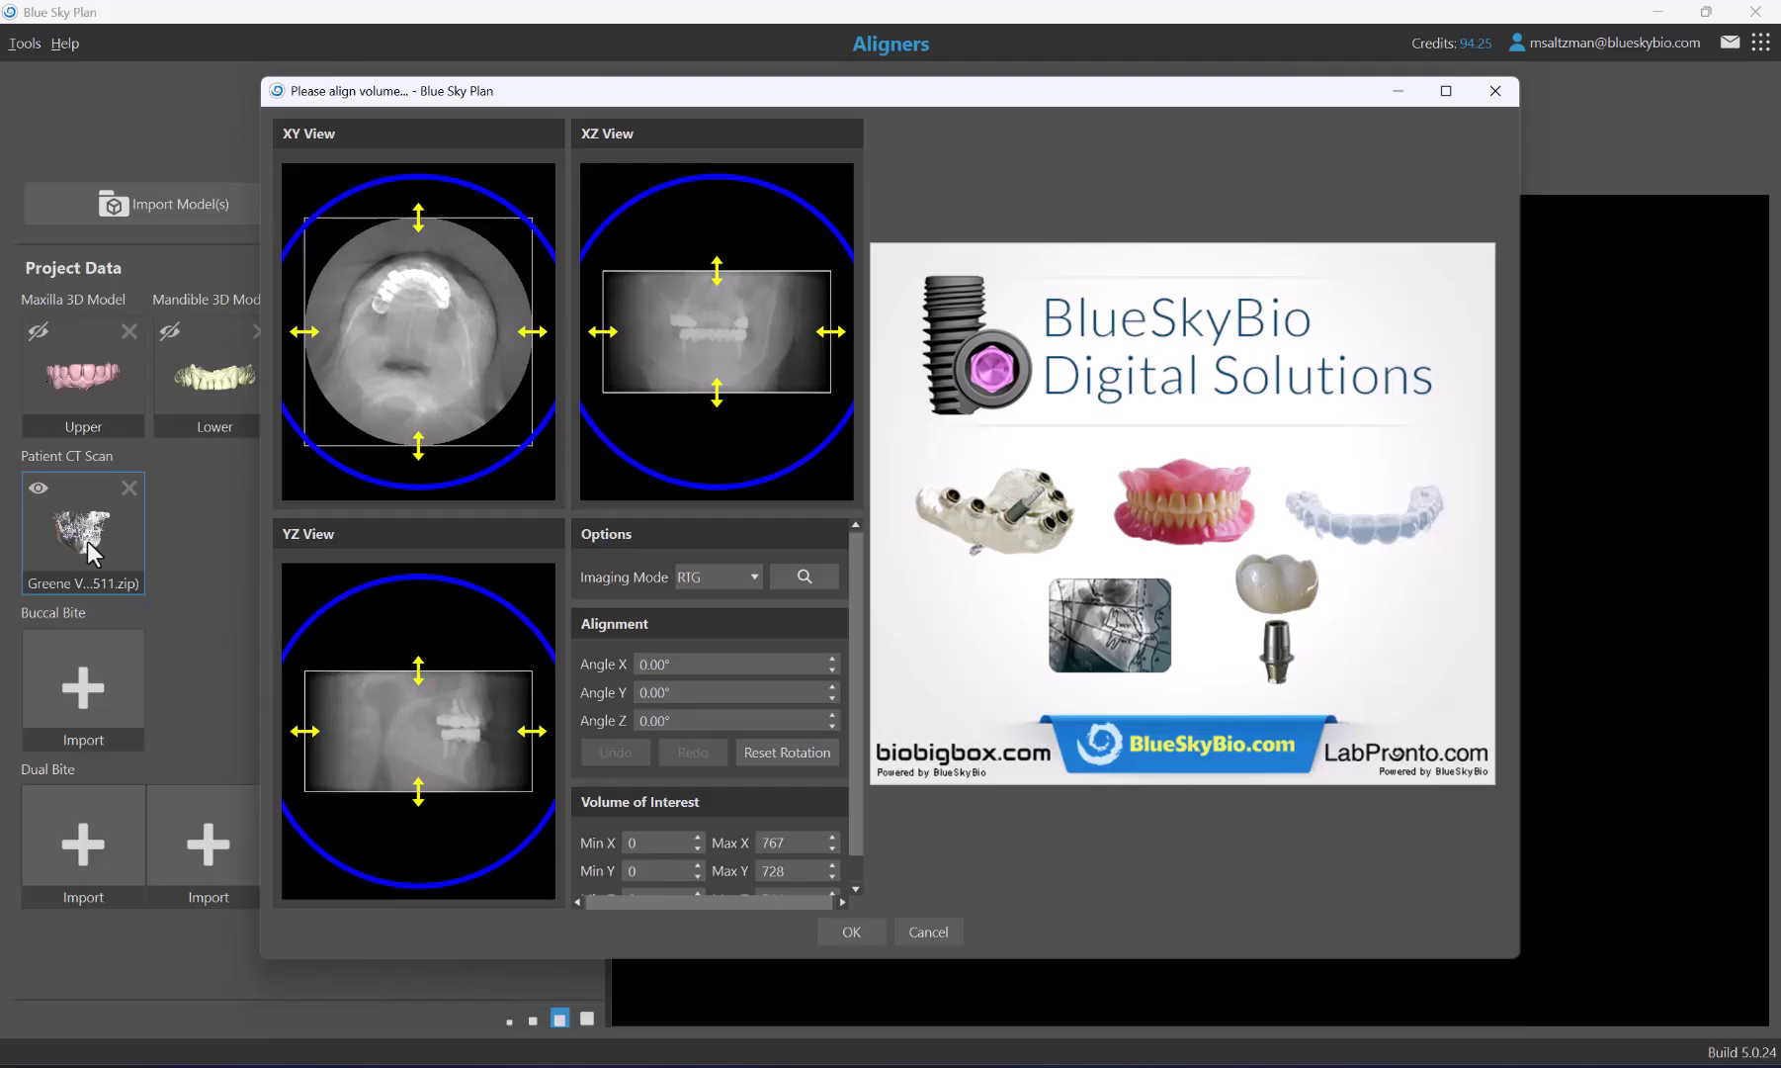
left_click(852, 932)
Hide the CT volume and display the Mandible and Maxilla models in the 3D view.
left_click_drag(1218, 591, 1324, 767)
scroll(1276, 756, "up", 5)
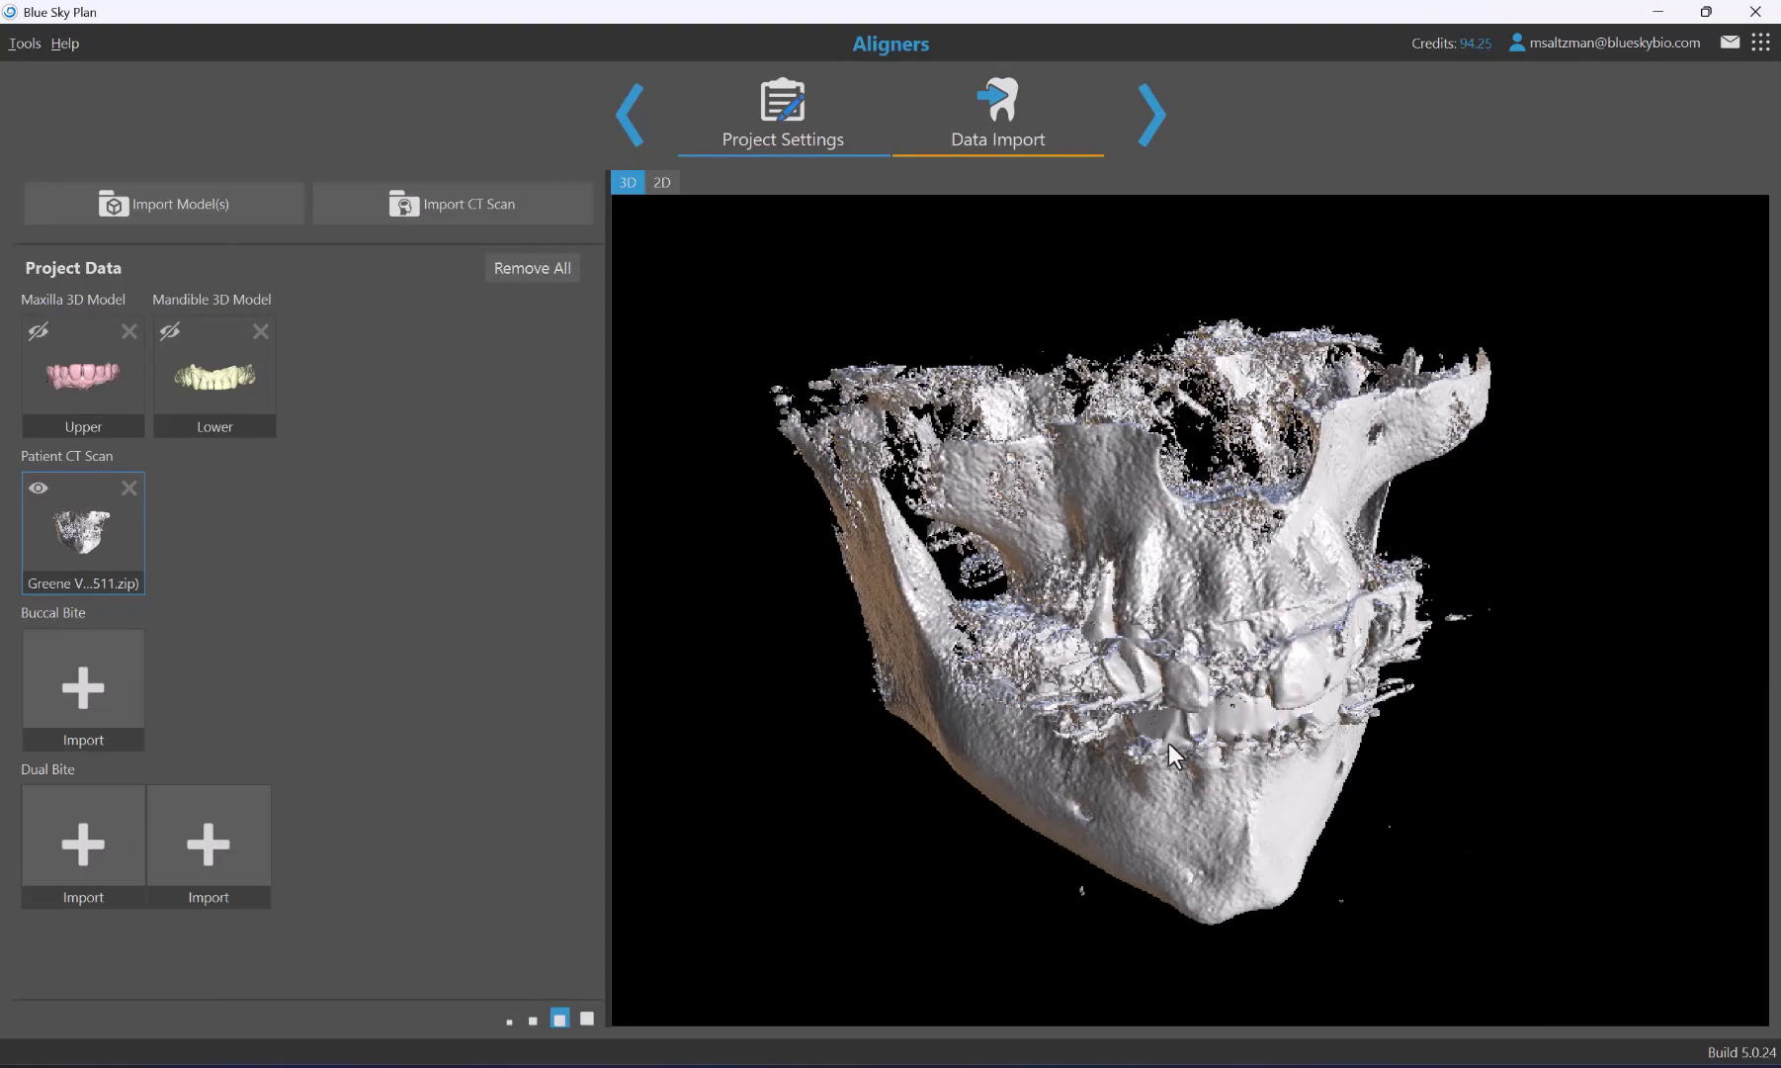
left_click(38, 489)
left_click(168, 333)
left_click(38, 332, "shift")
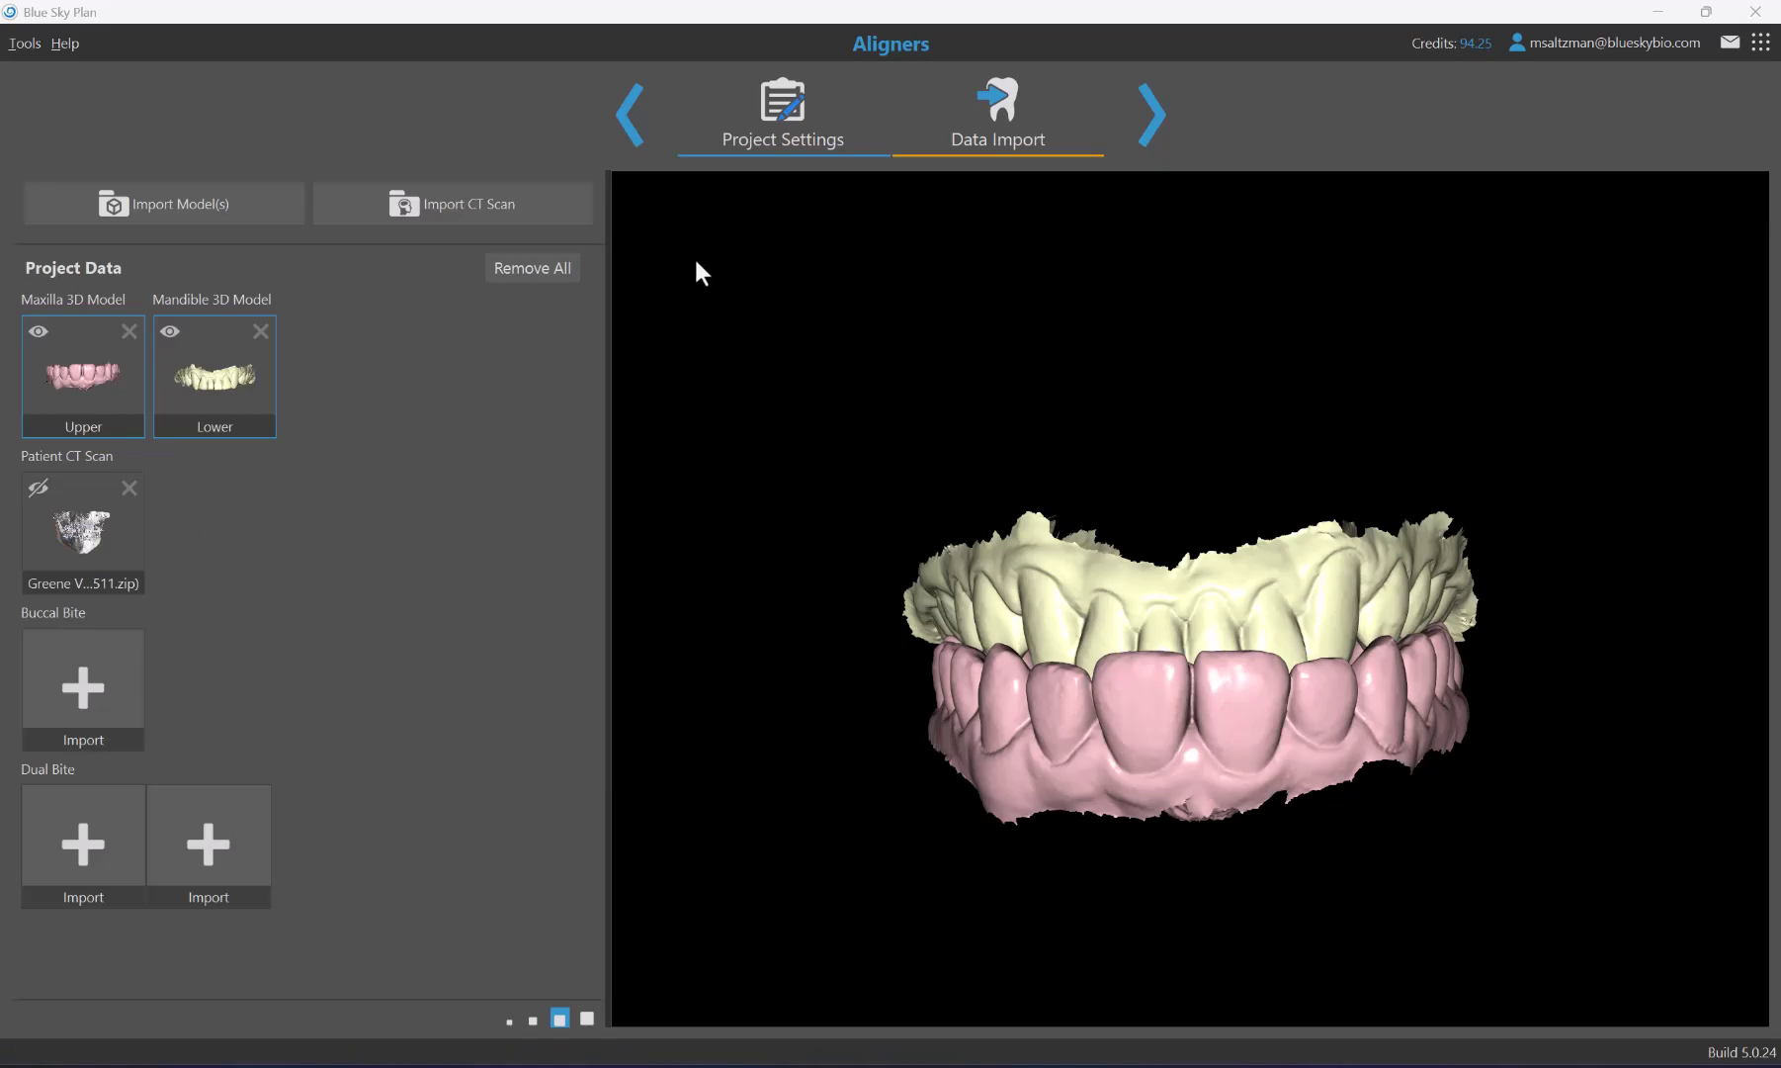
Exit the Aligners project via Project Settings back to the Start New Project screen.
left_click(617, 109)
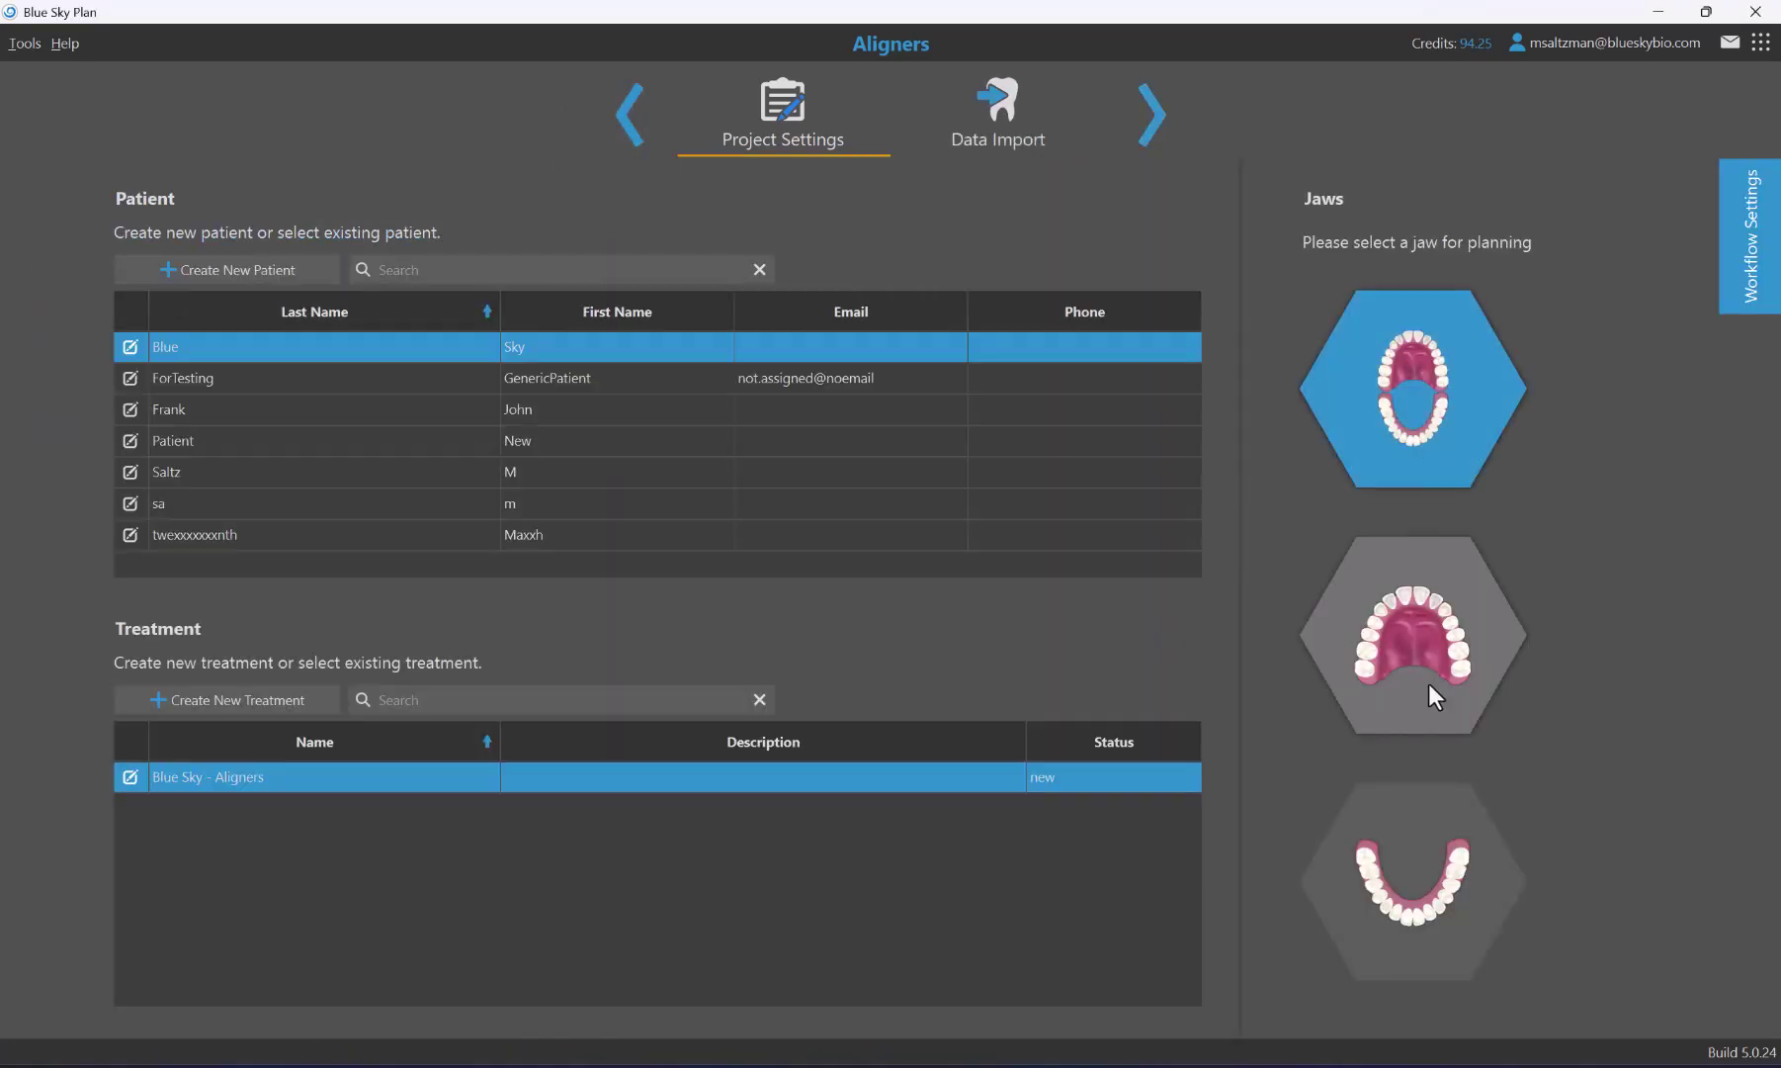
left_click(1154, 131)
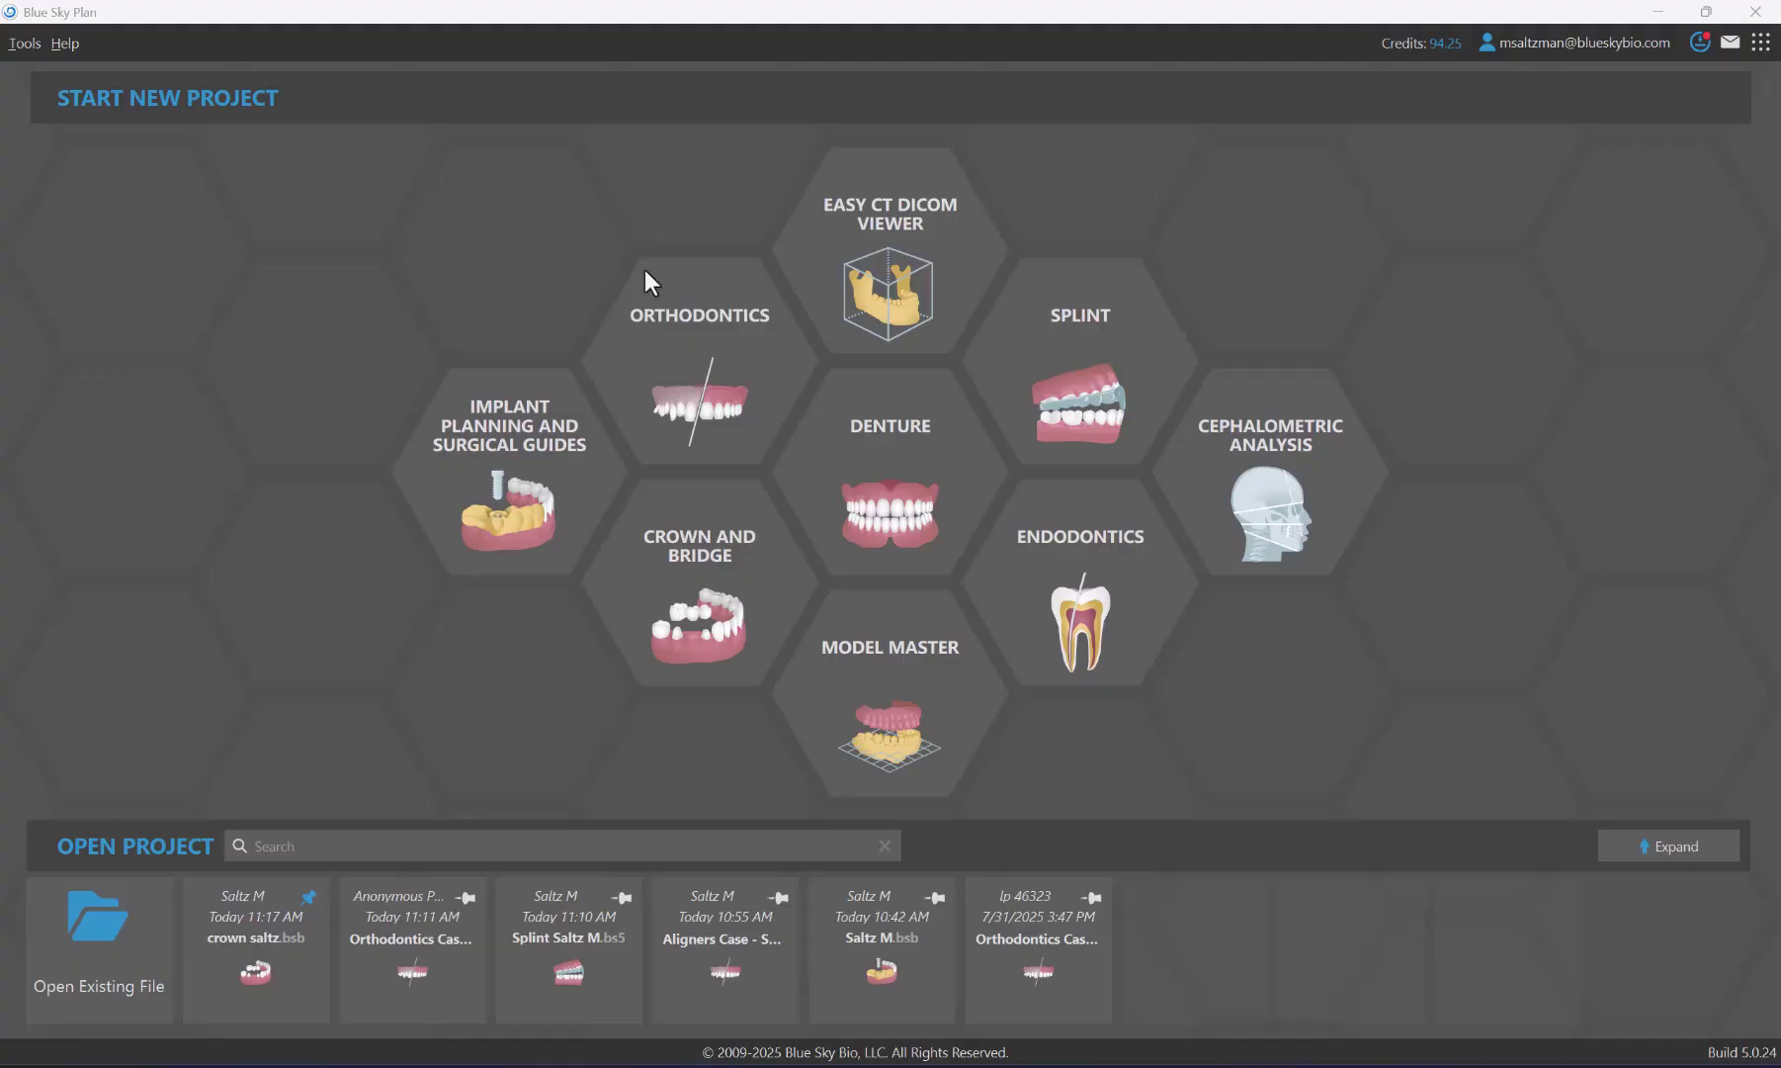
Create a Crown and Bridge 'Crown on Ti-base' treatment for the existing patient on the lower jaw.
left_click(711, 568)
left_click(720, 330)
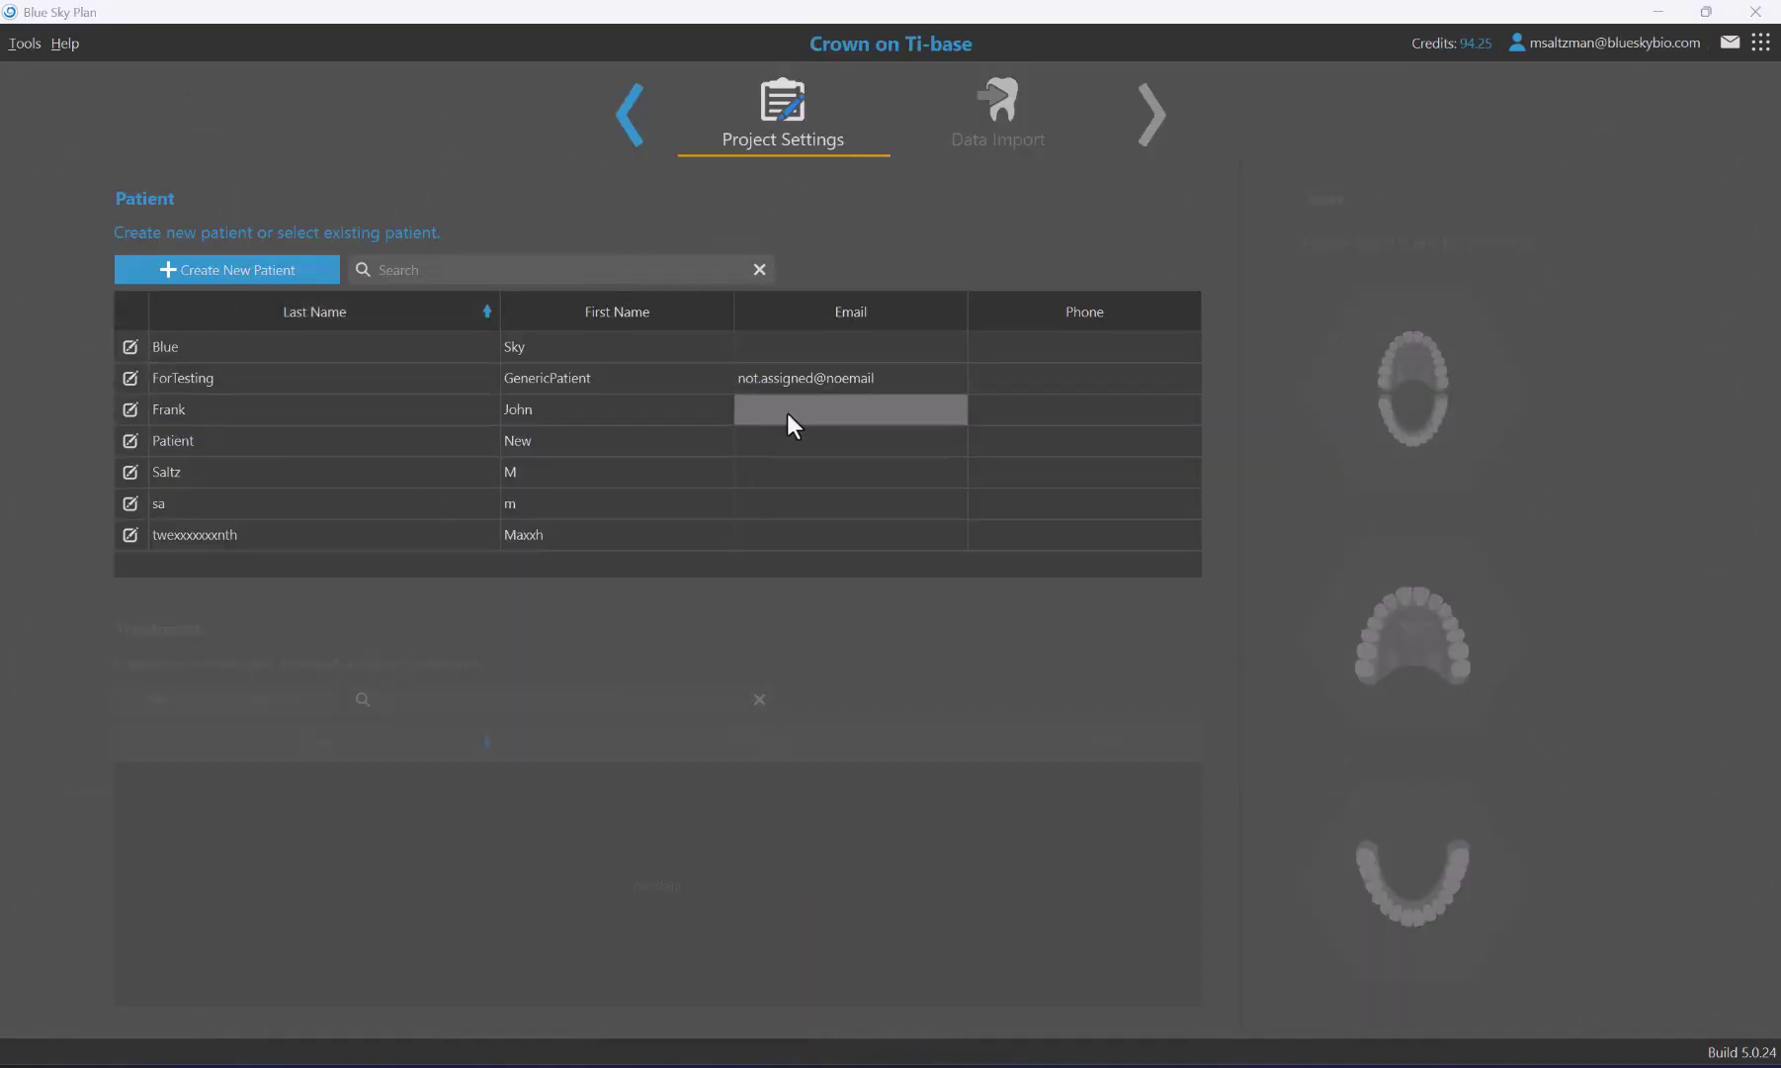
left_click(218, 342)
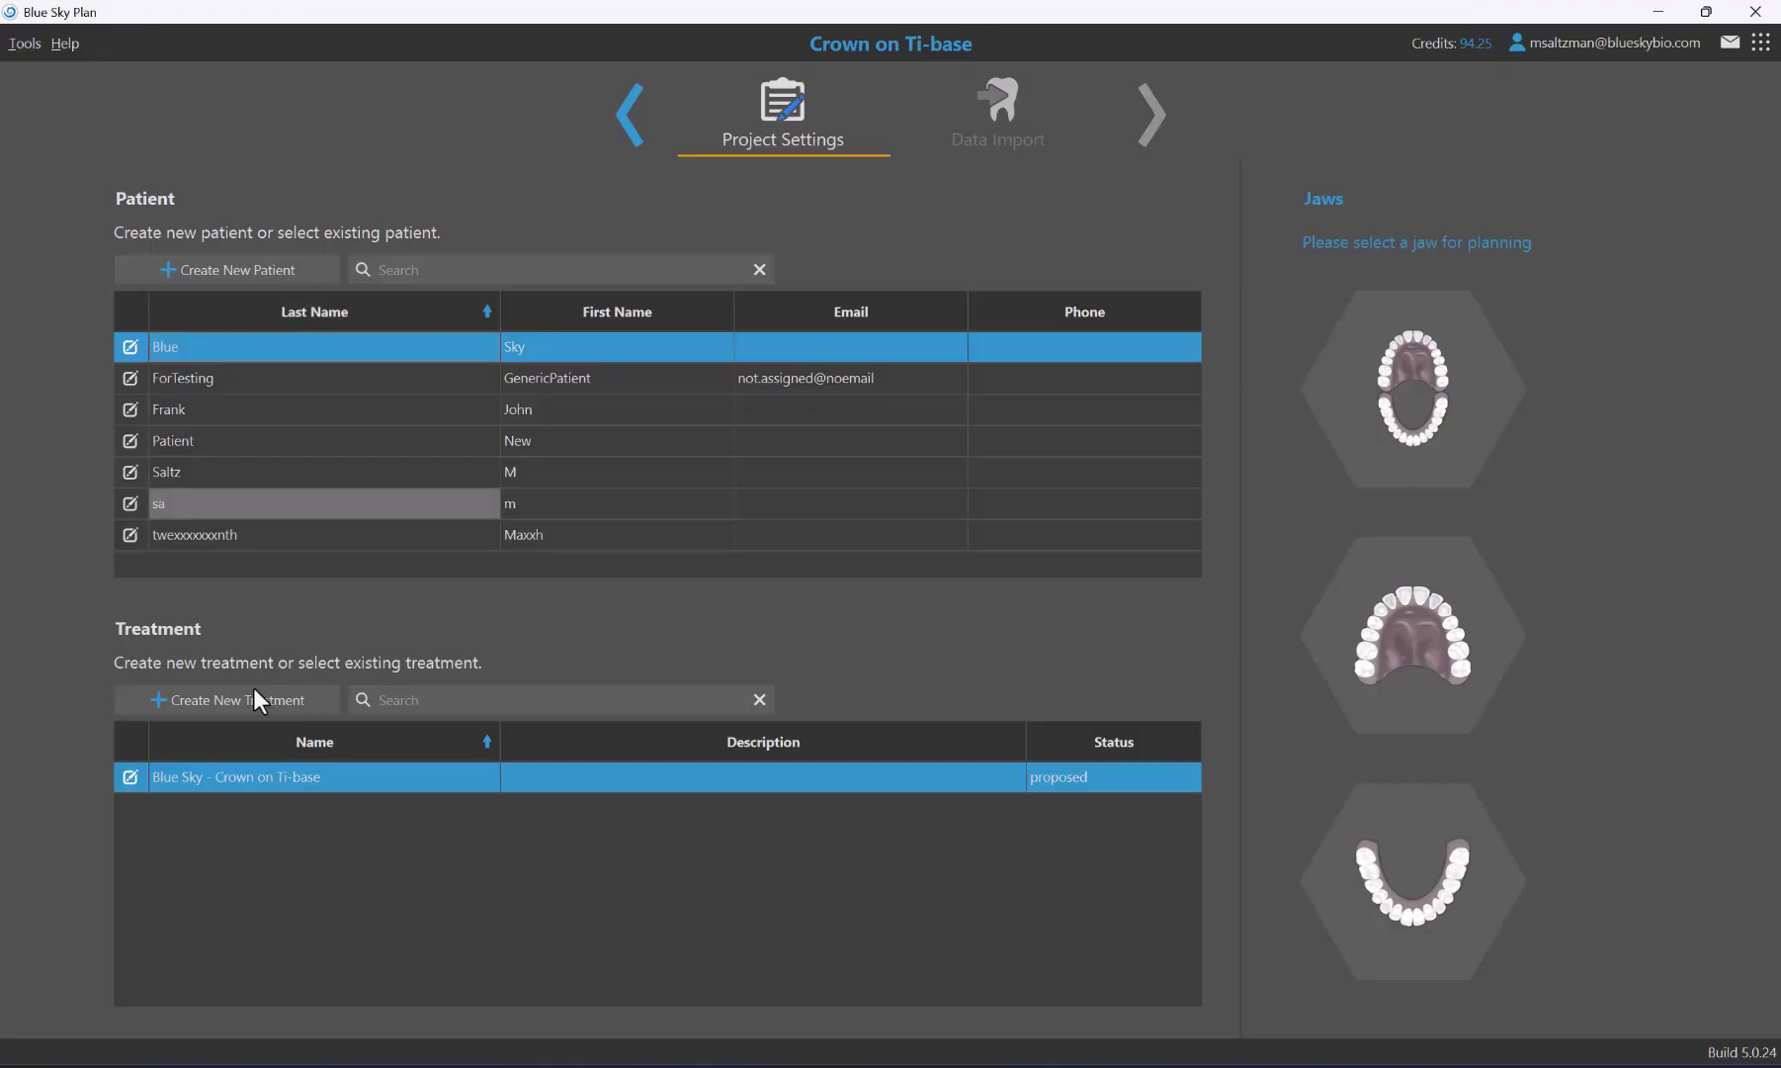
left_click(1472, 896)
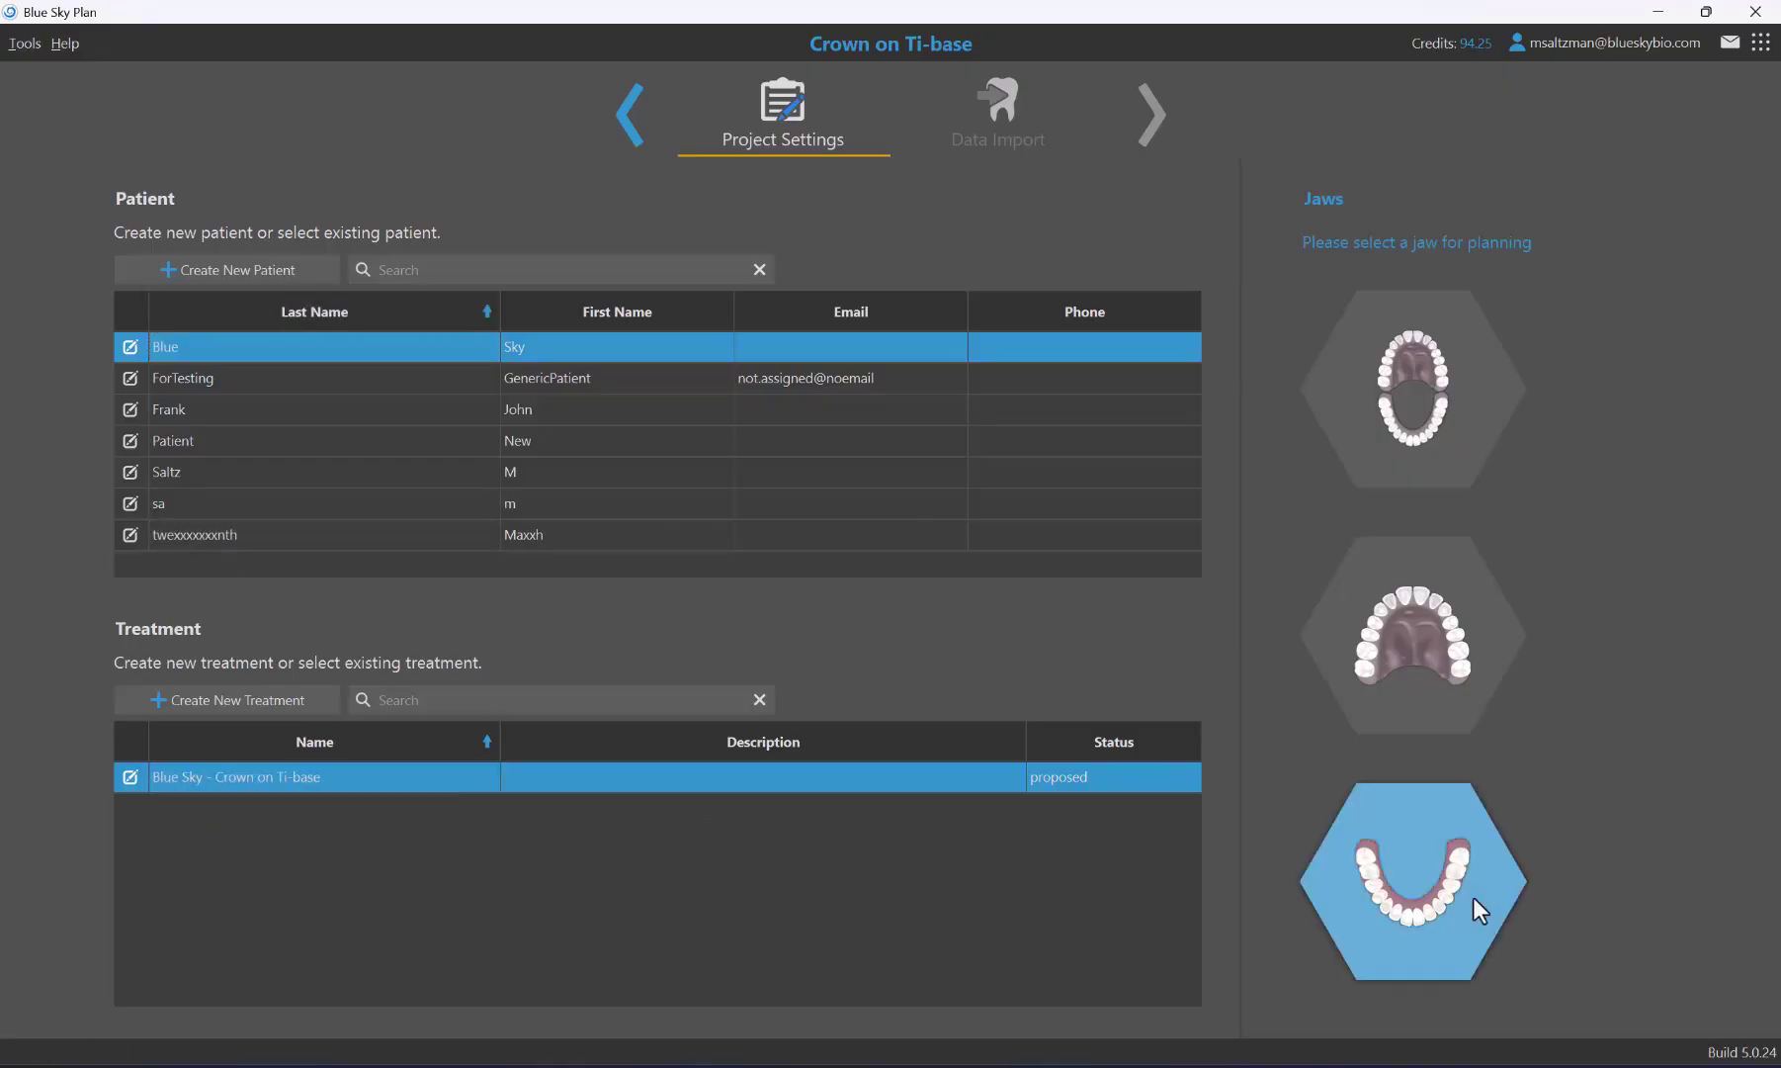
left_click(1162, 132)
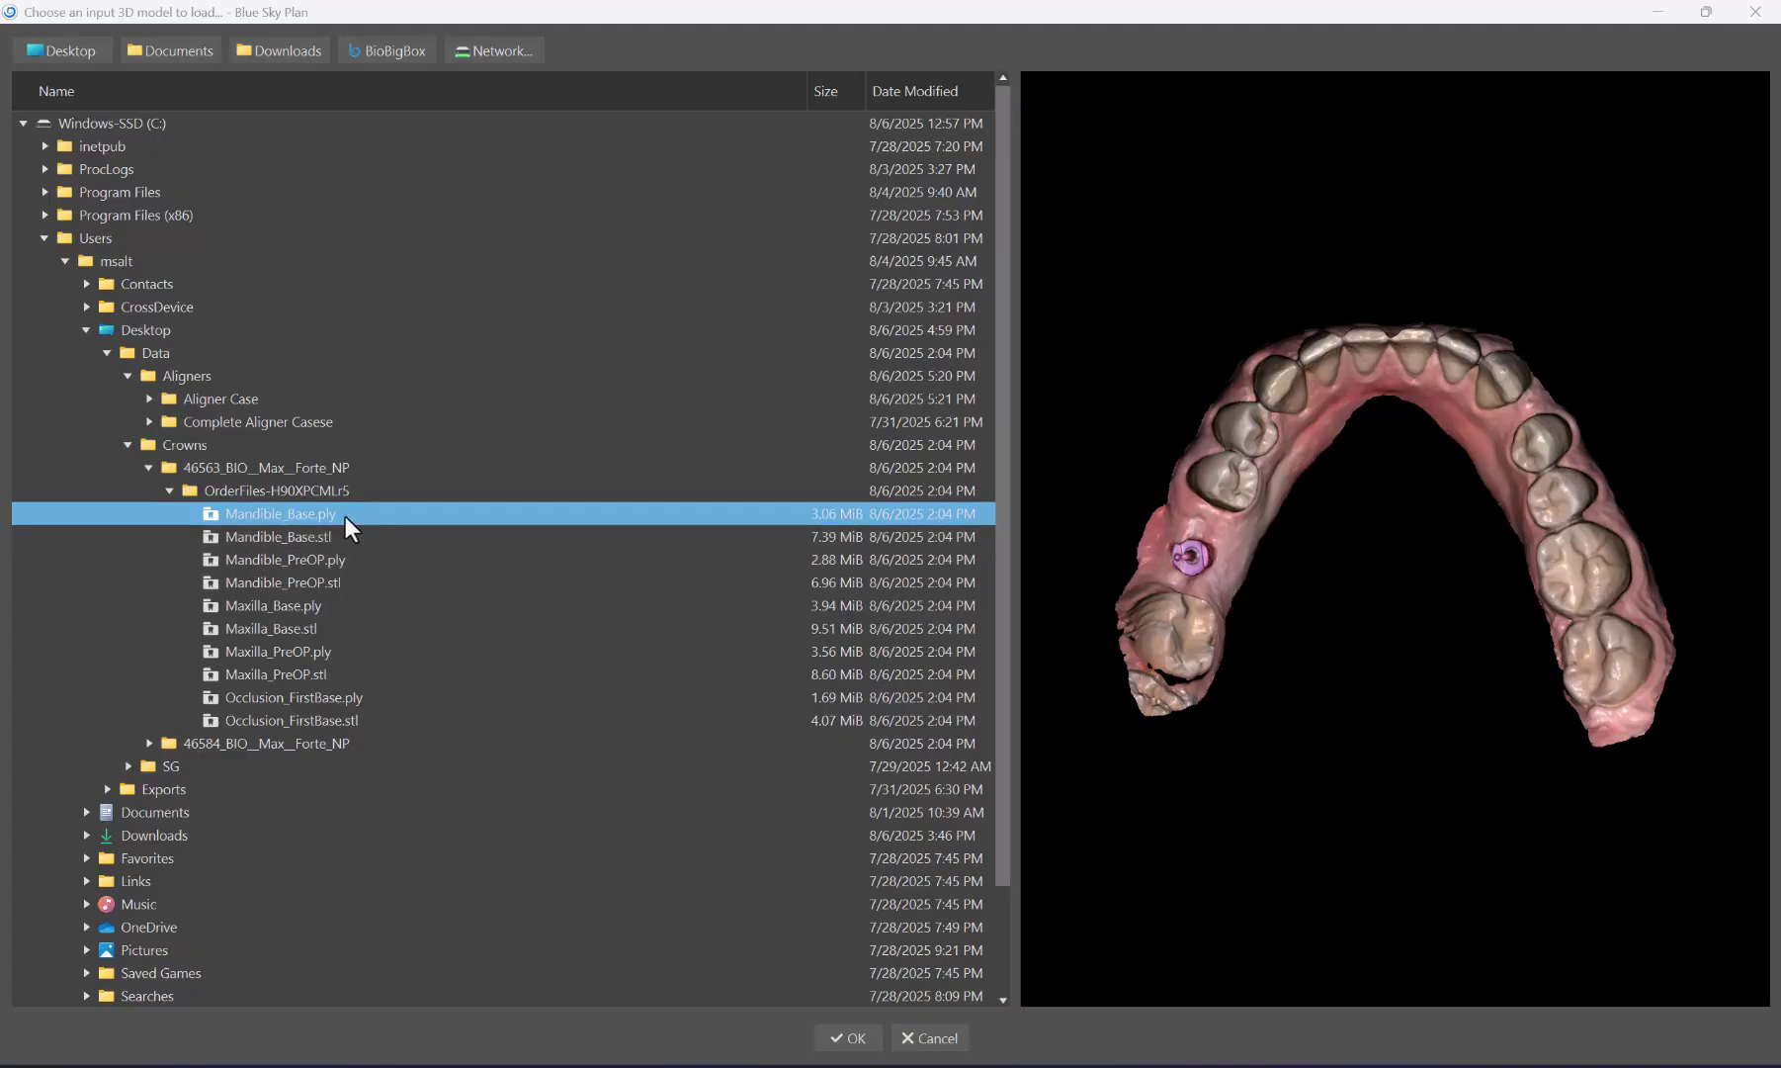
Import Mandible_Base, Mandible_PreOP, Maxilla_Base, Maxilla_PreOP and Occlusion_FirstBase .ply scans.
left_click(347, 559, "ctrl")
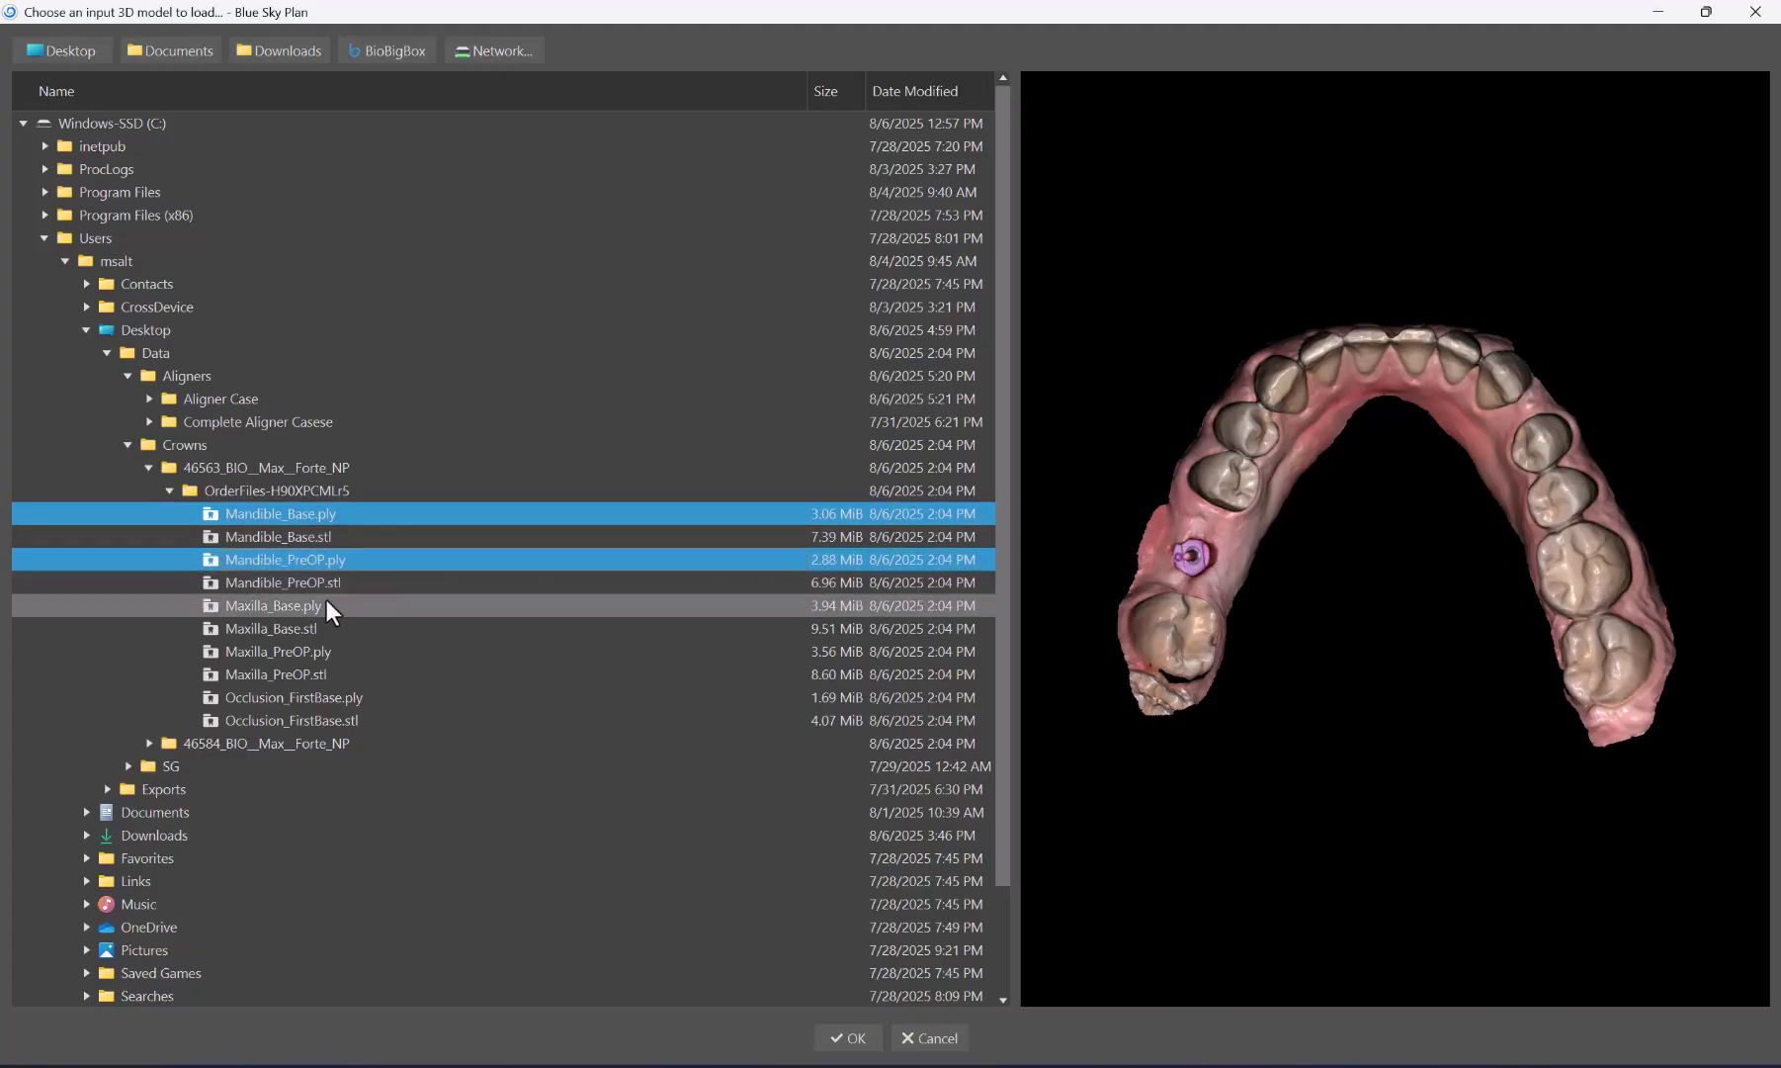
left_click(325, 603, "ctrl")
left_click(324, 649, "ctrl")
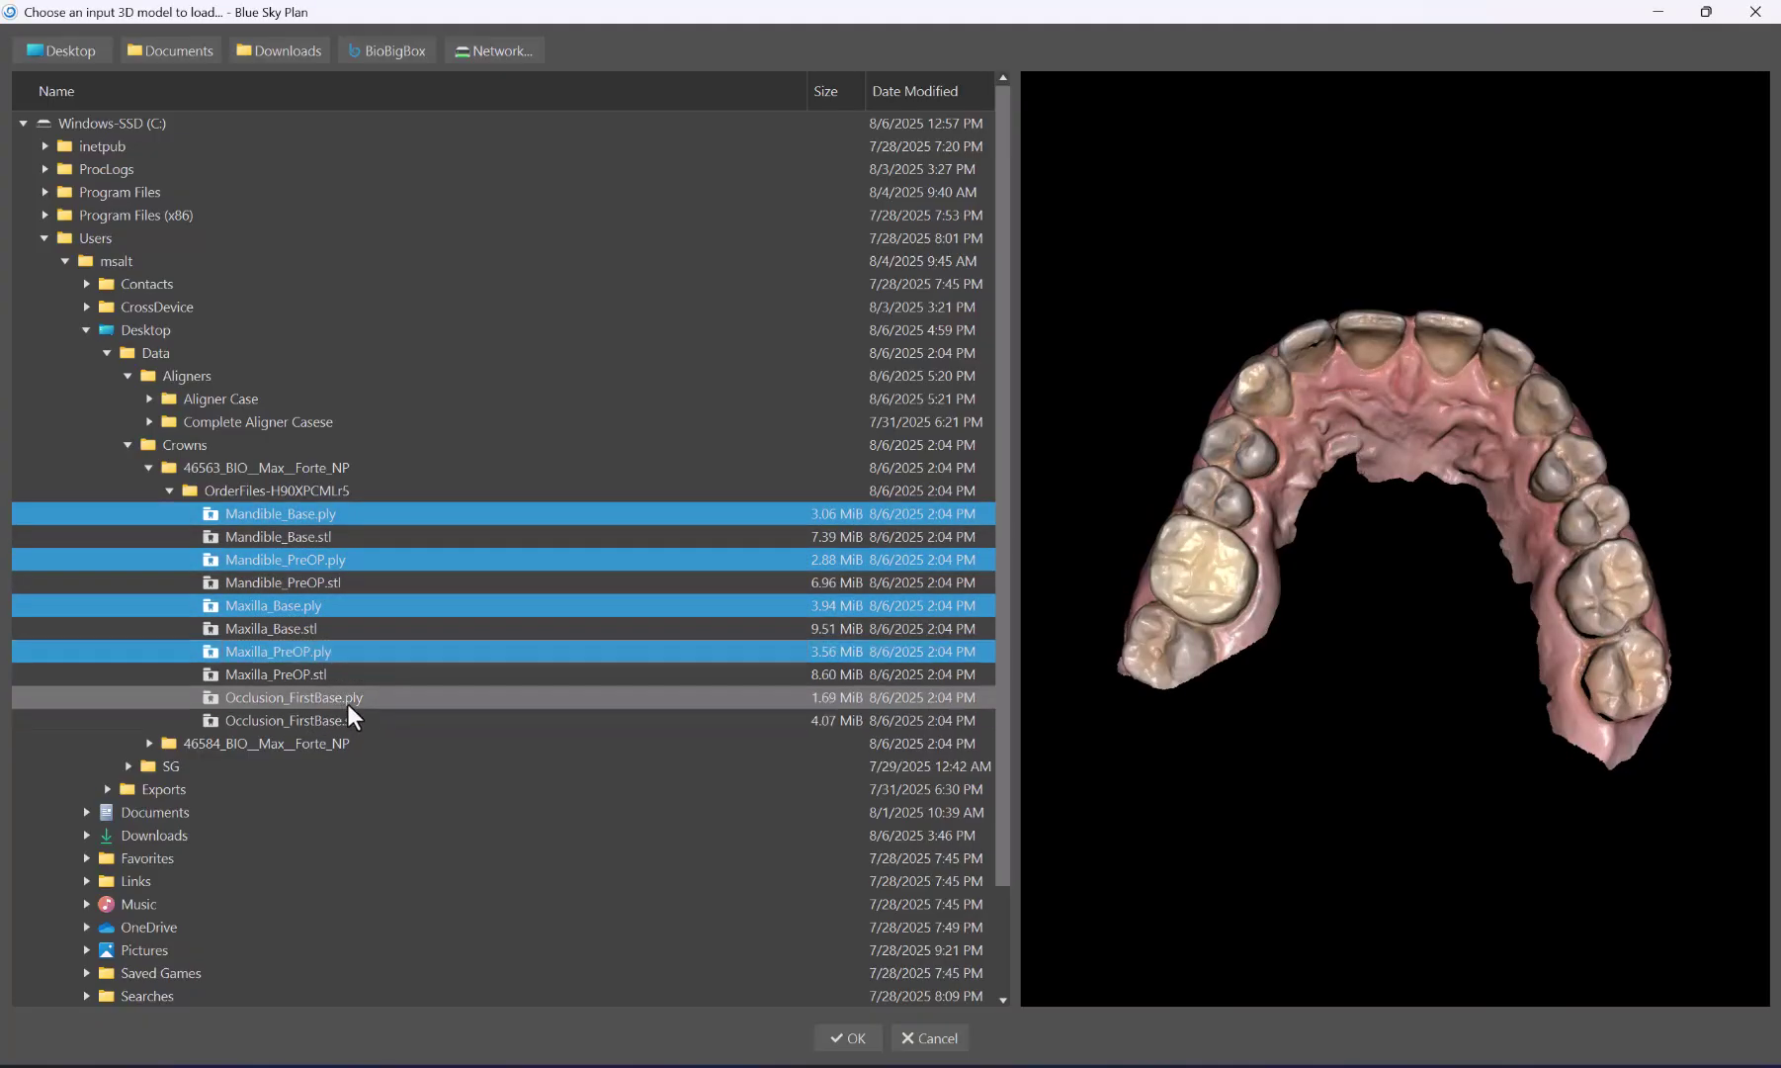
left_click(348, 704, "ctrl")
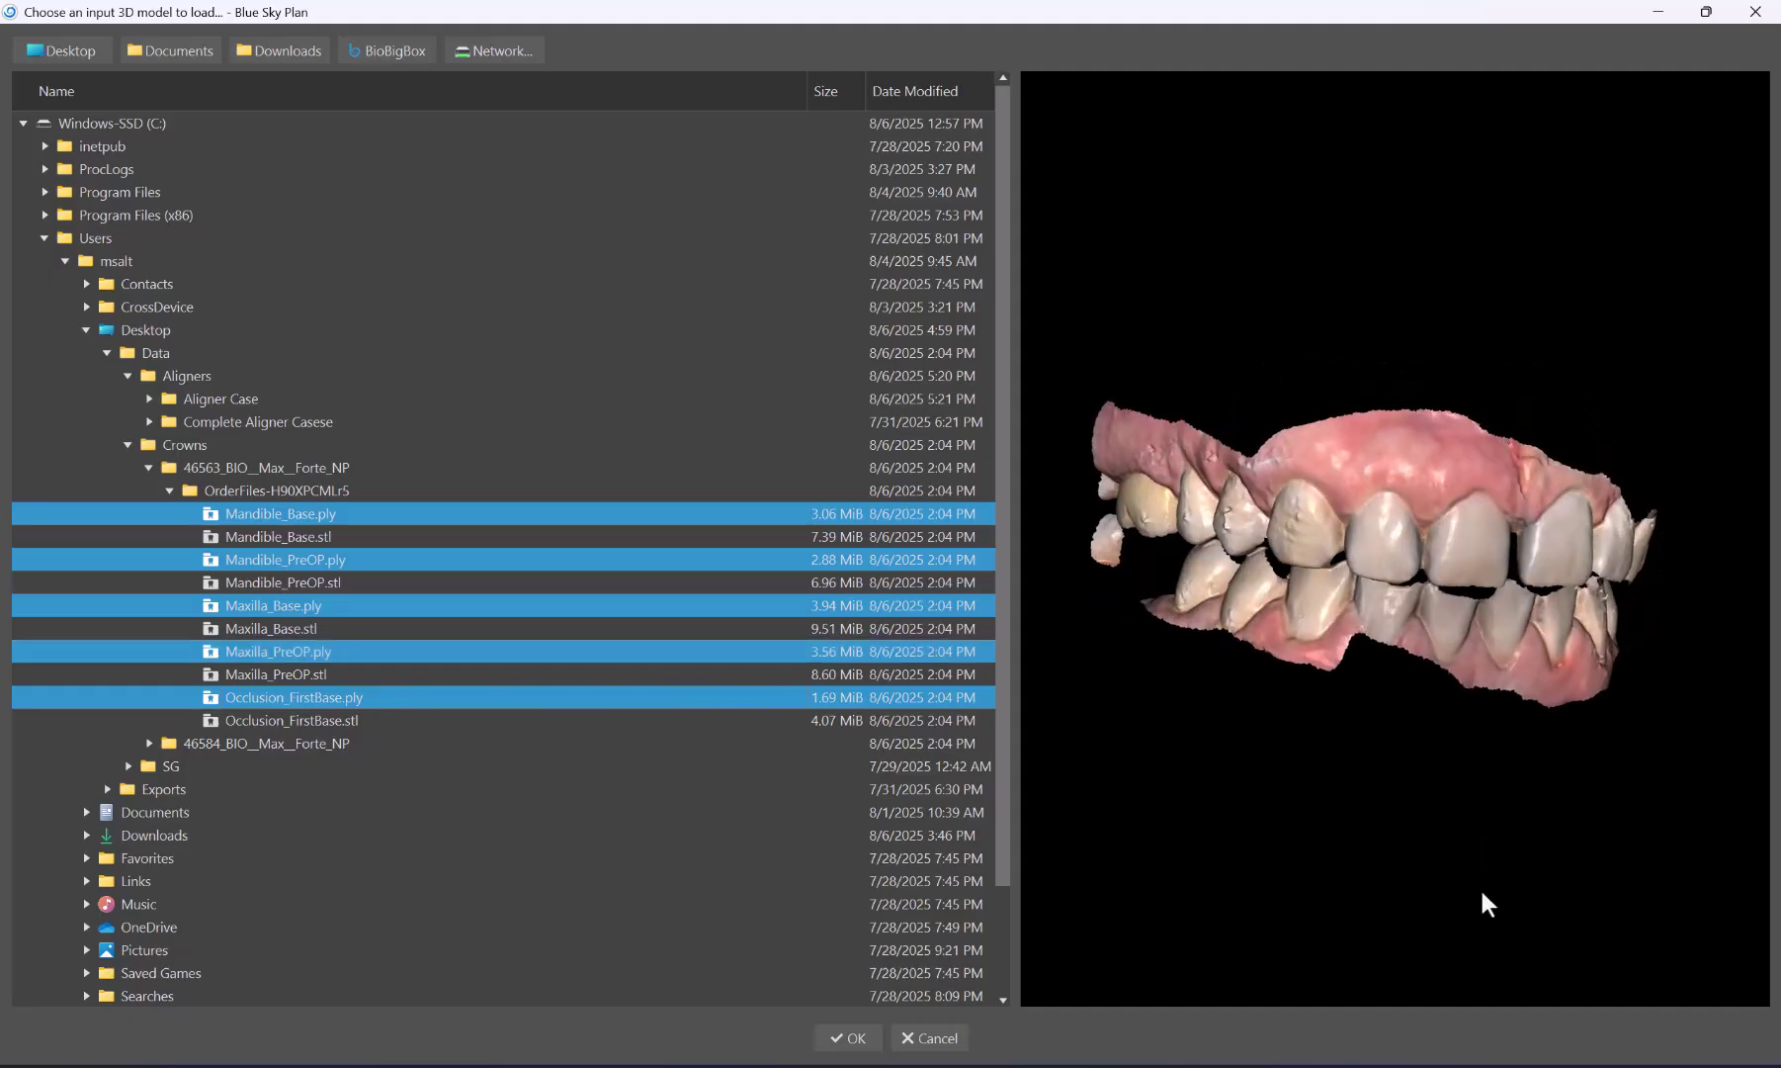
left_click_drag(1485, 902, 1312, 802)
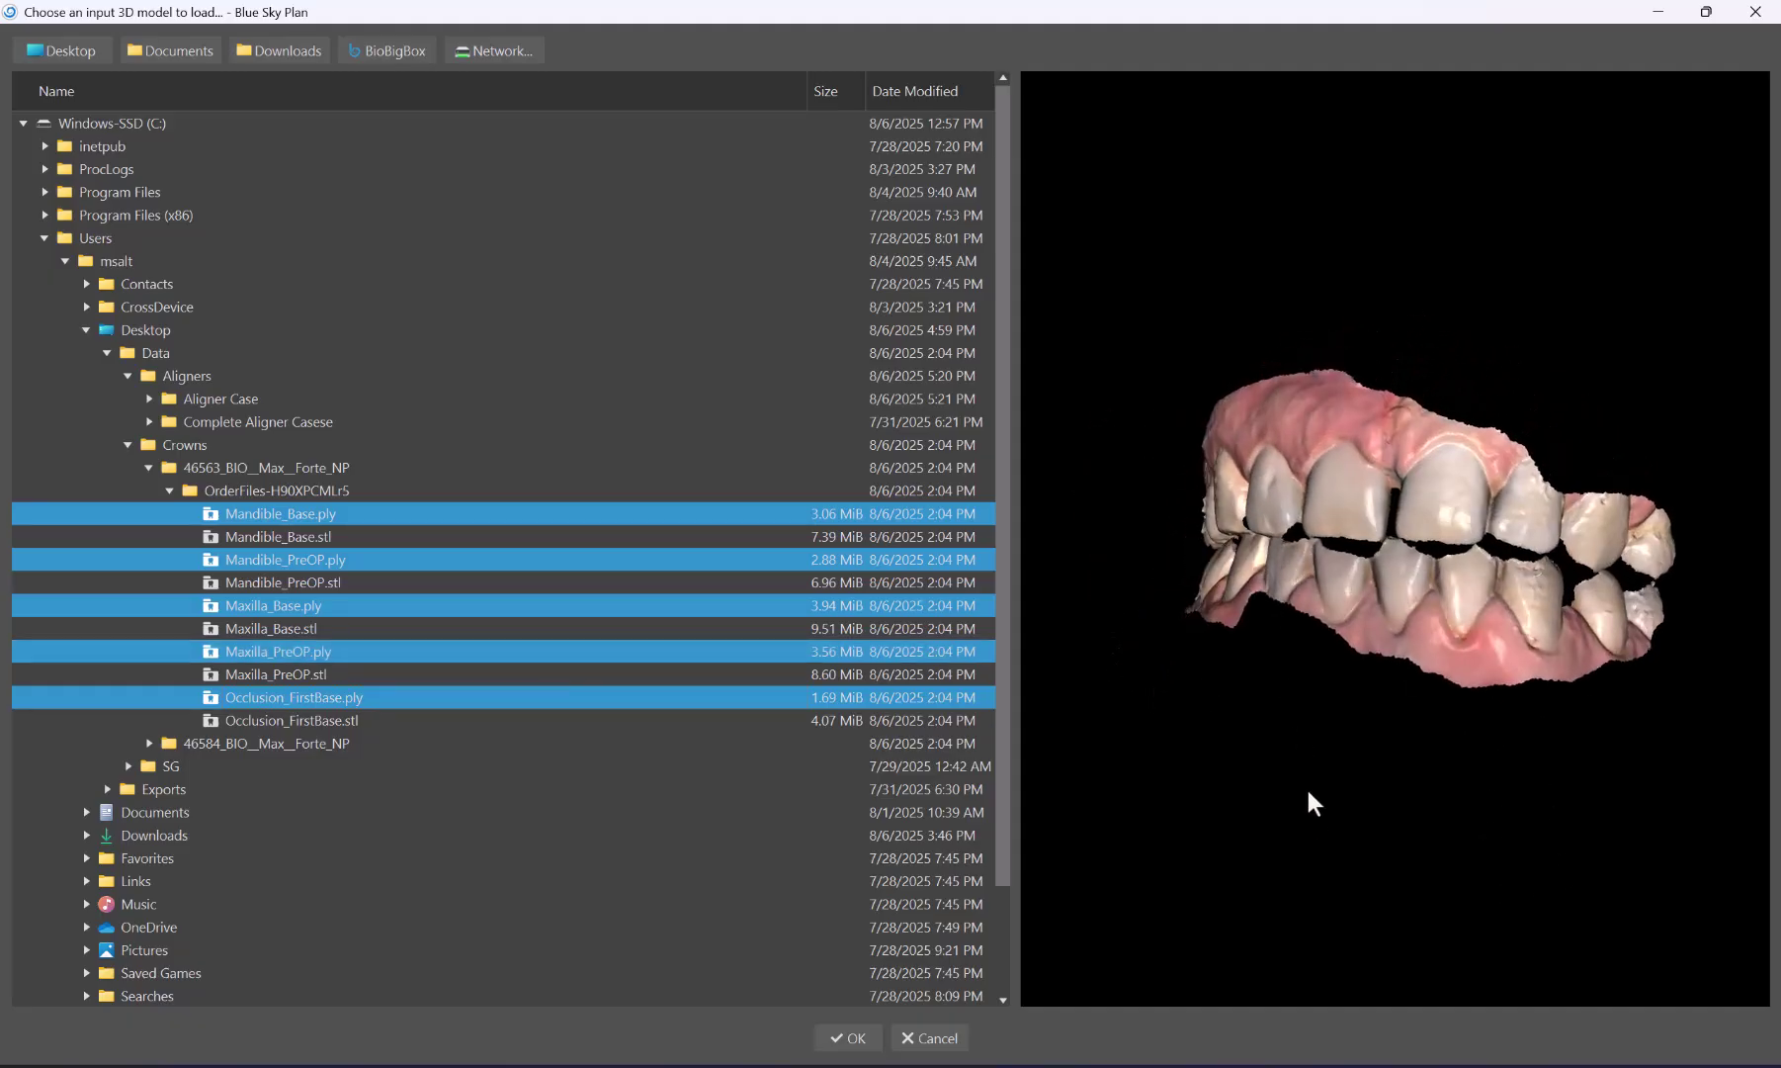
left_click(848, 1038)
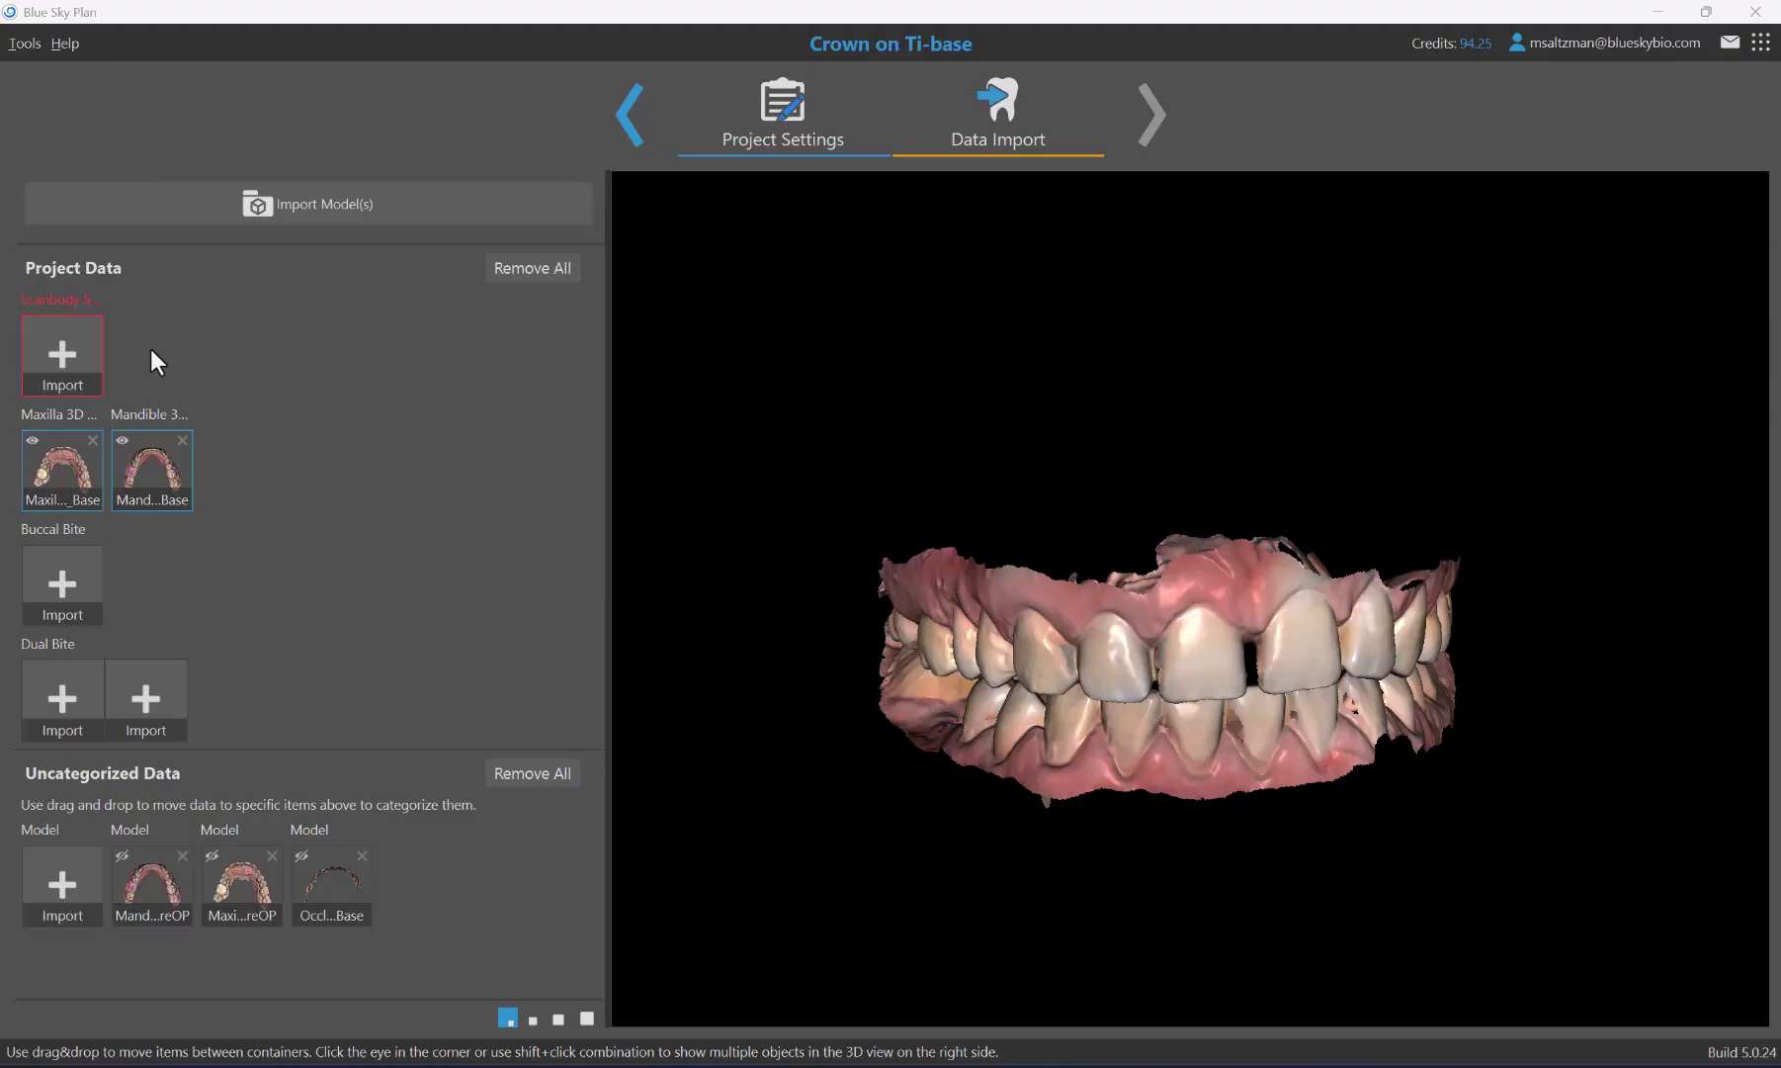
Place Mandible_Base in the Scanbody Import slot and Occlusion_FirstBase in the Buccal Bite slot.
left_click_drag(675, 472, 721, 492)
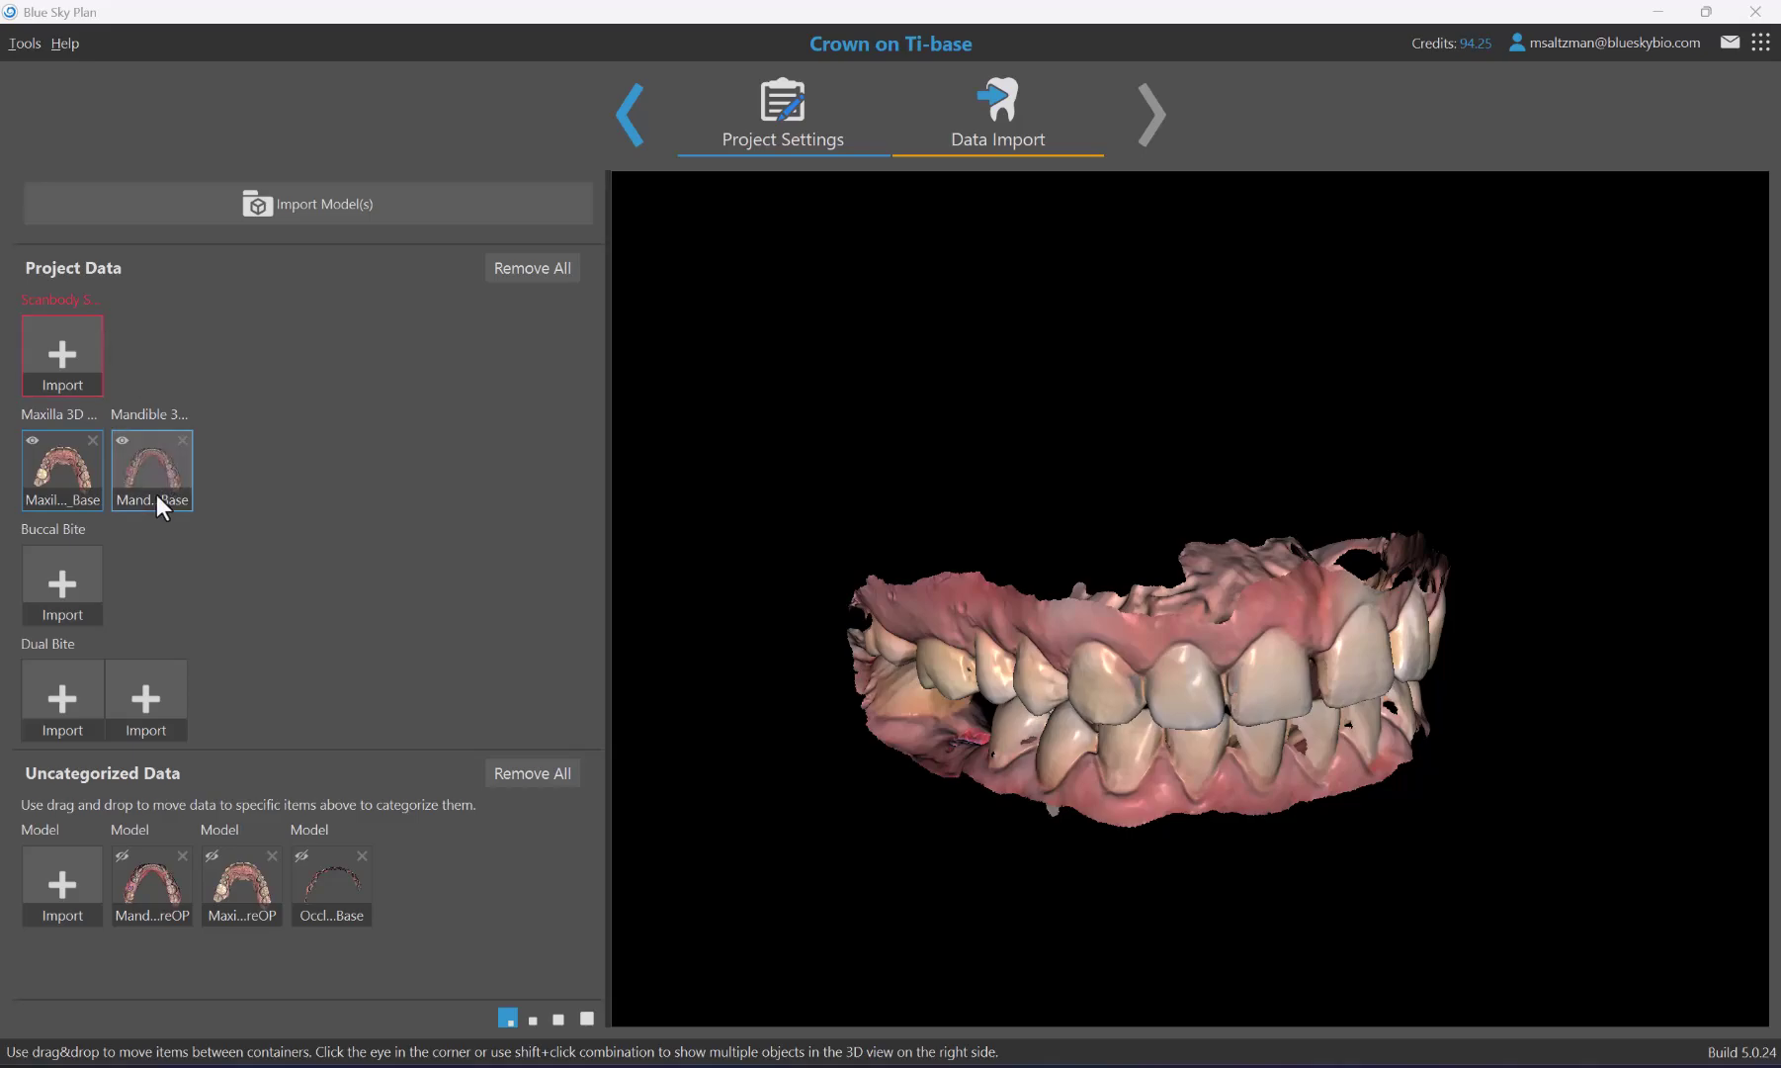
left_click_drag(138, 476, 69, 360)
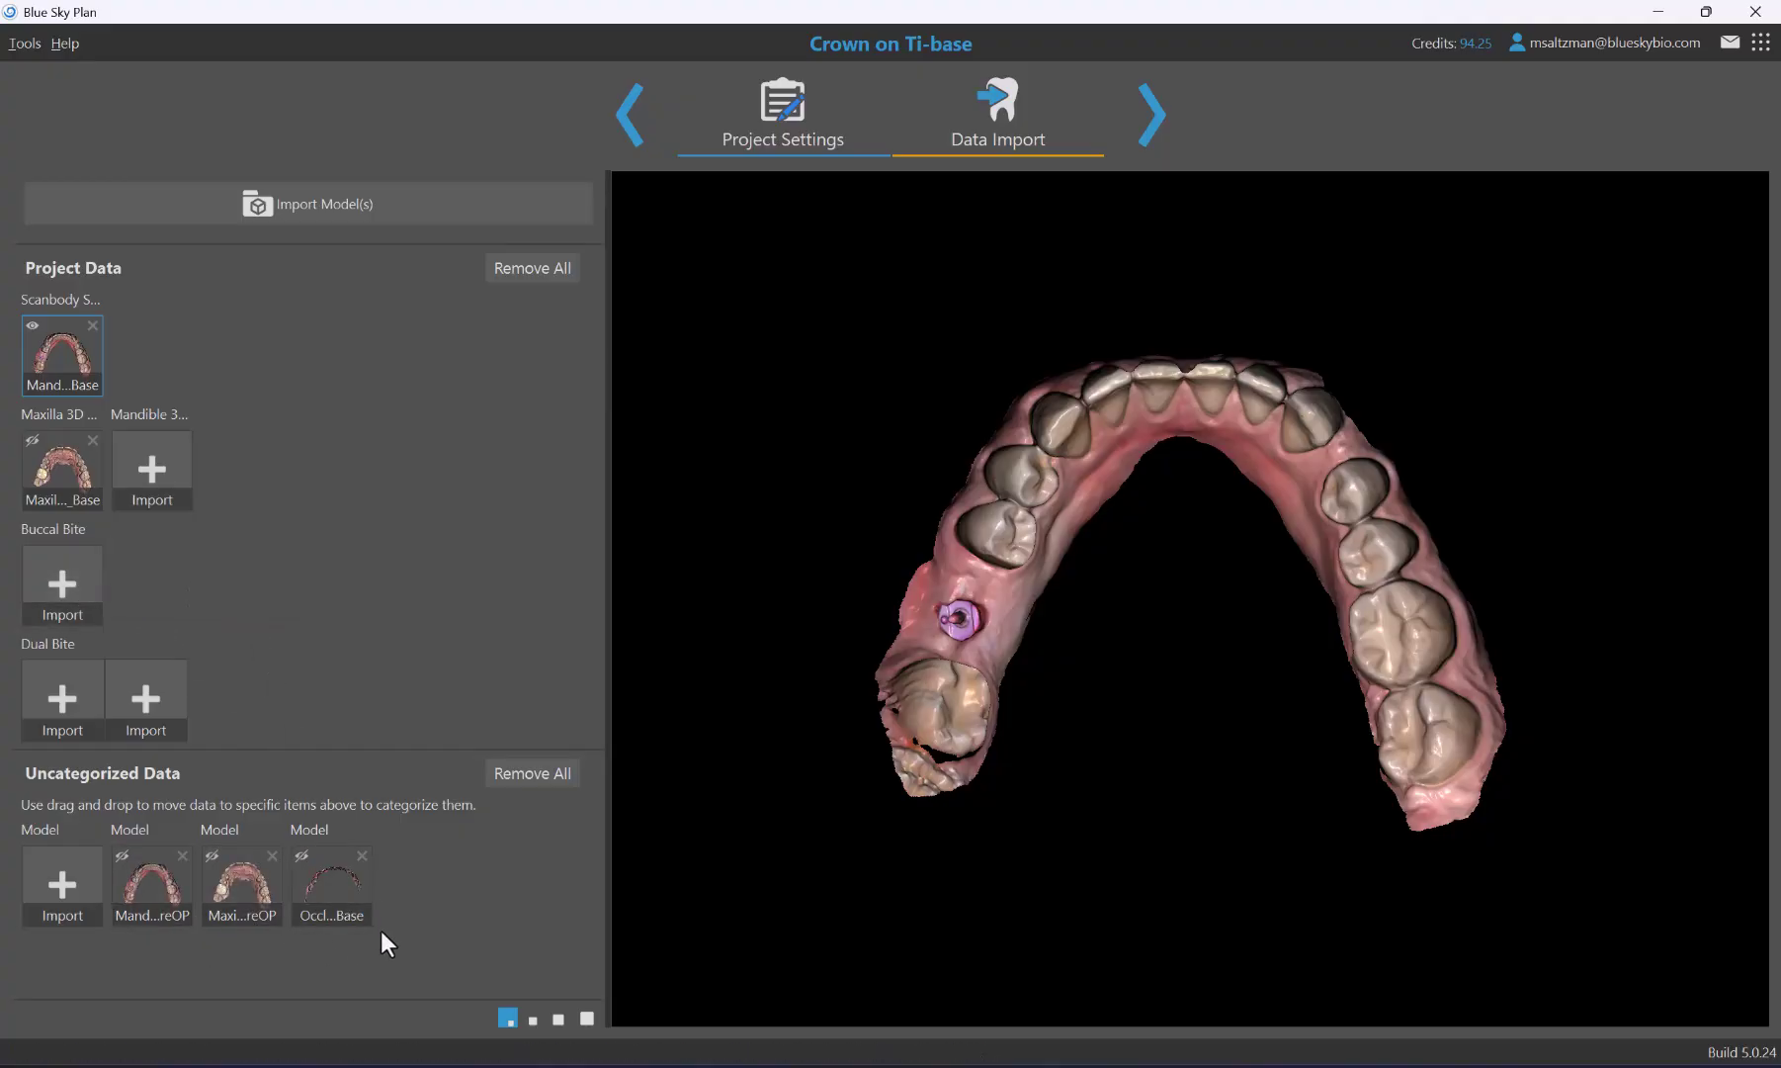
left_click_drag(354, 890, 82, 591)
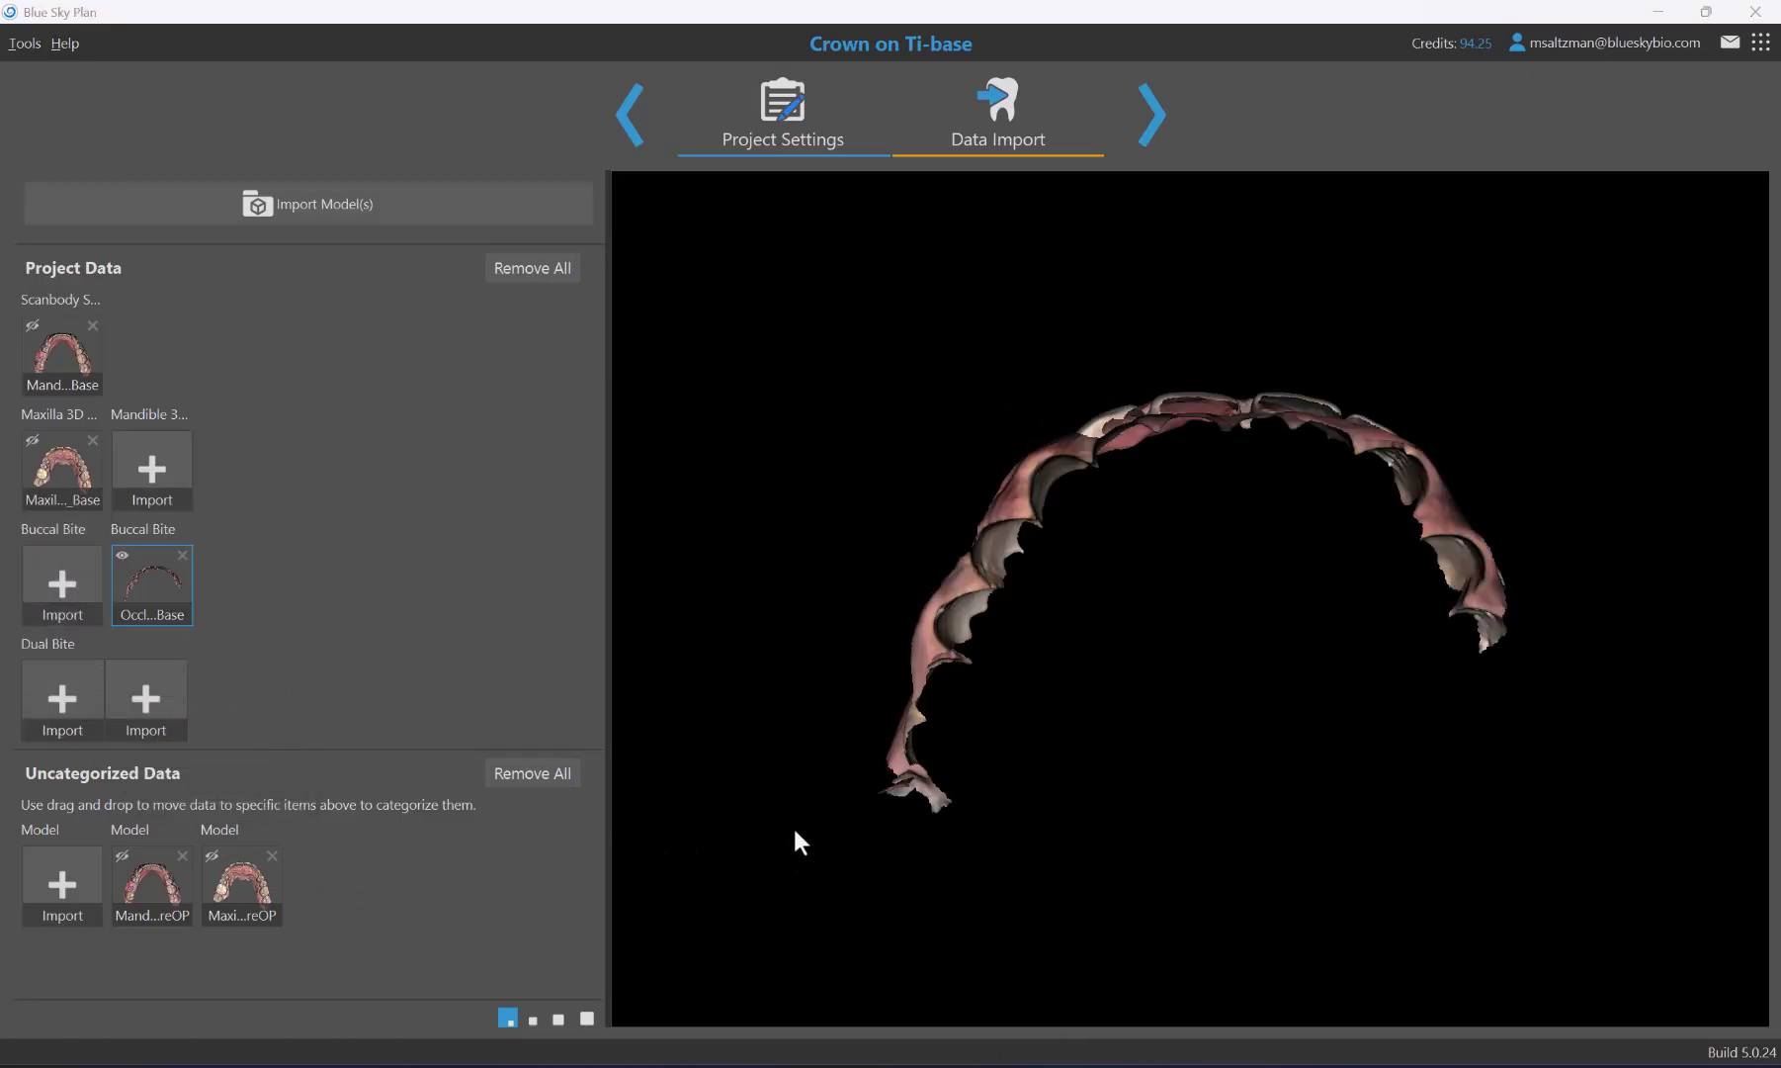
left_click(154, 471)
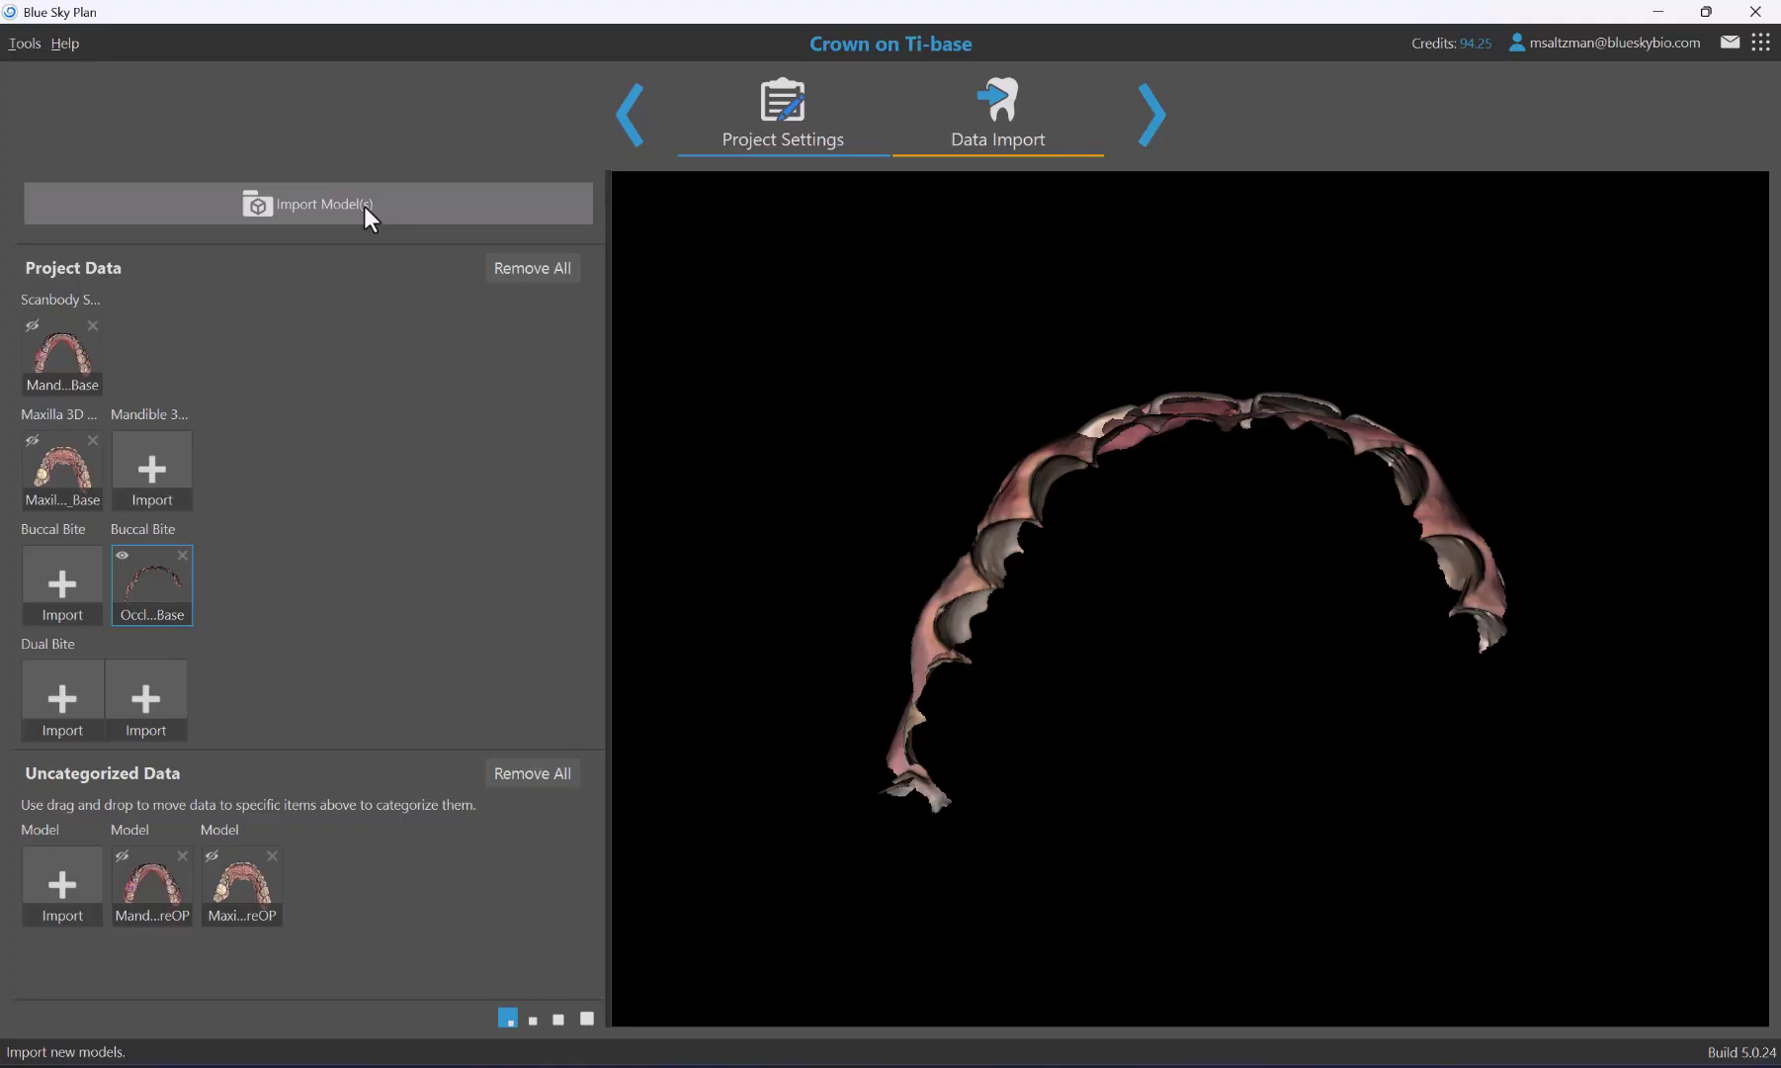
left_click(362, 206)
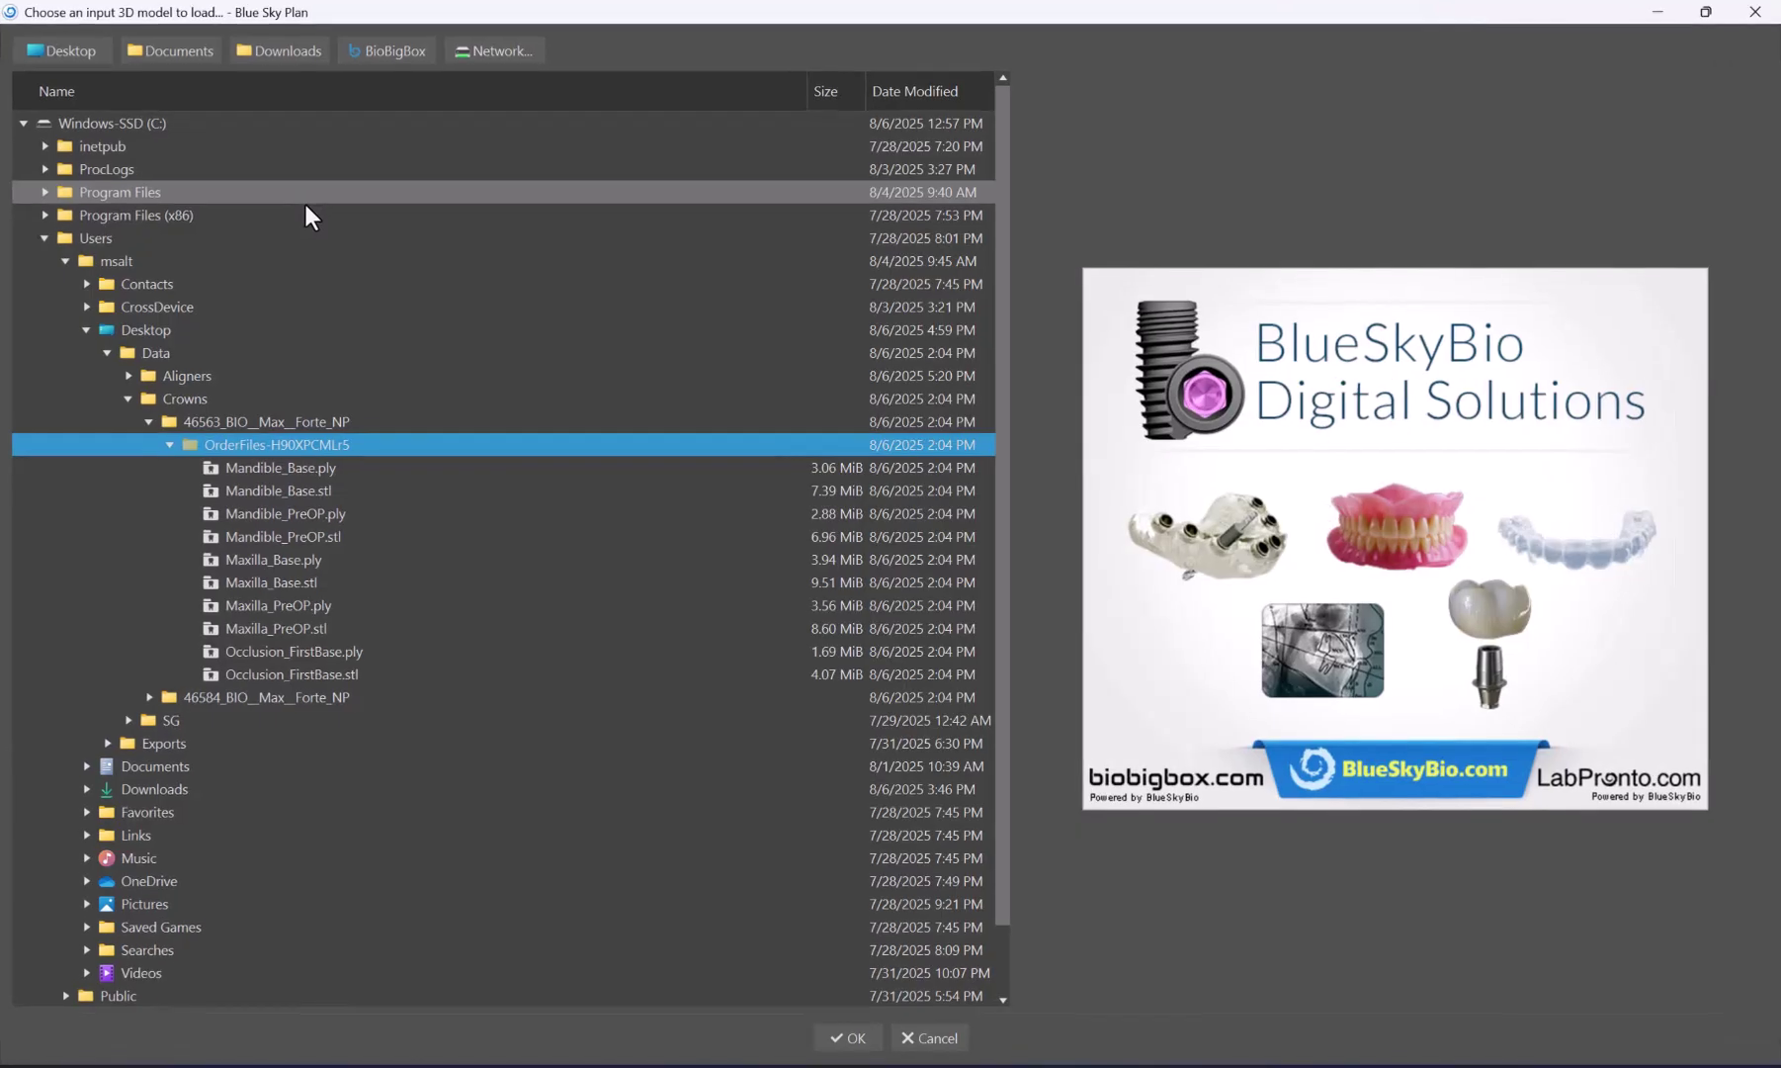
left_click(315, 536)
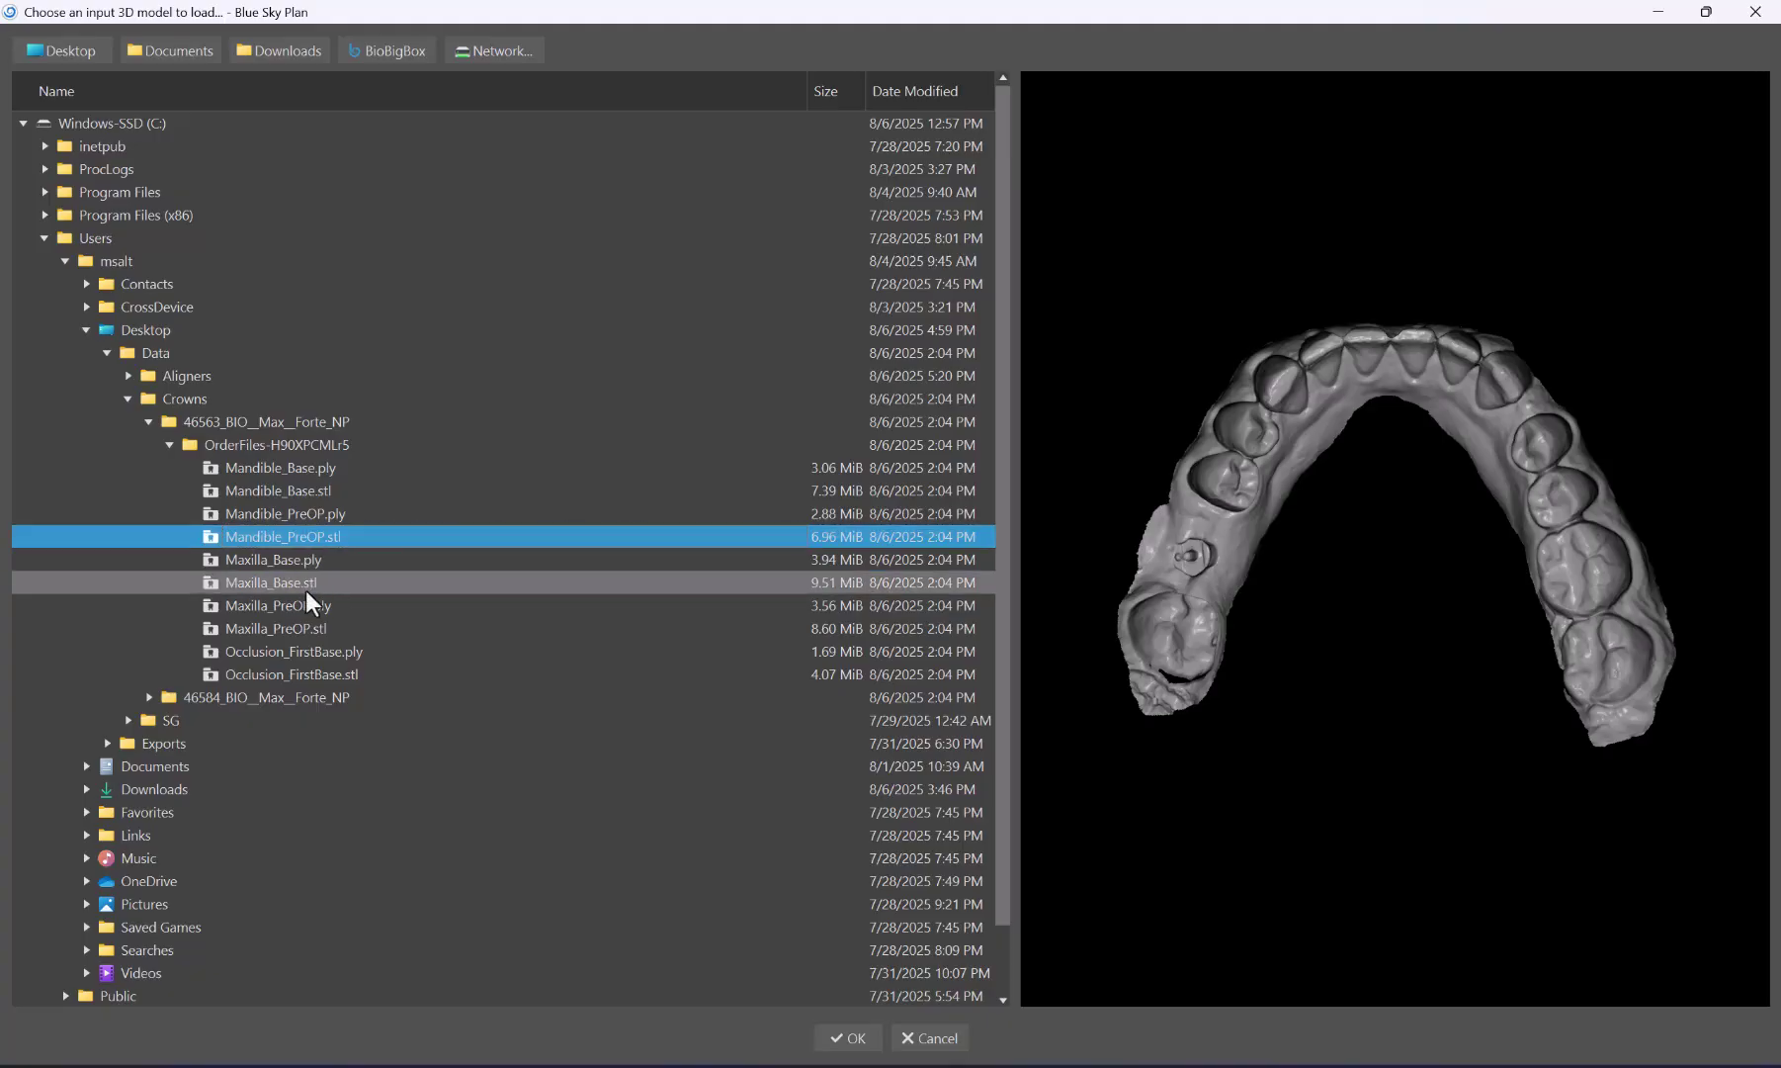
left_click(934, 1038)
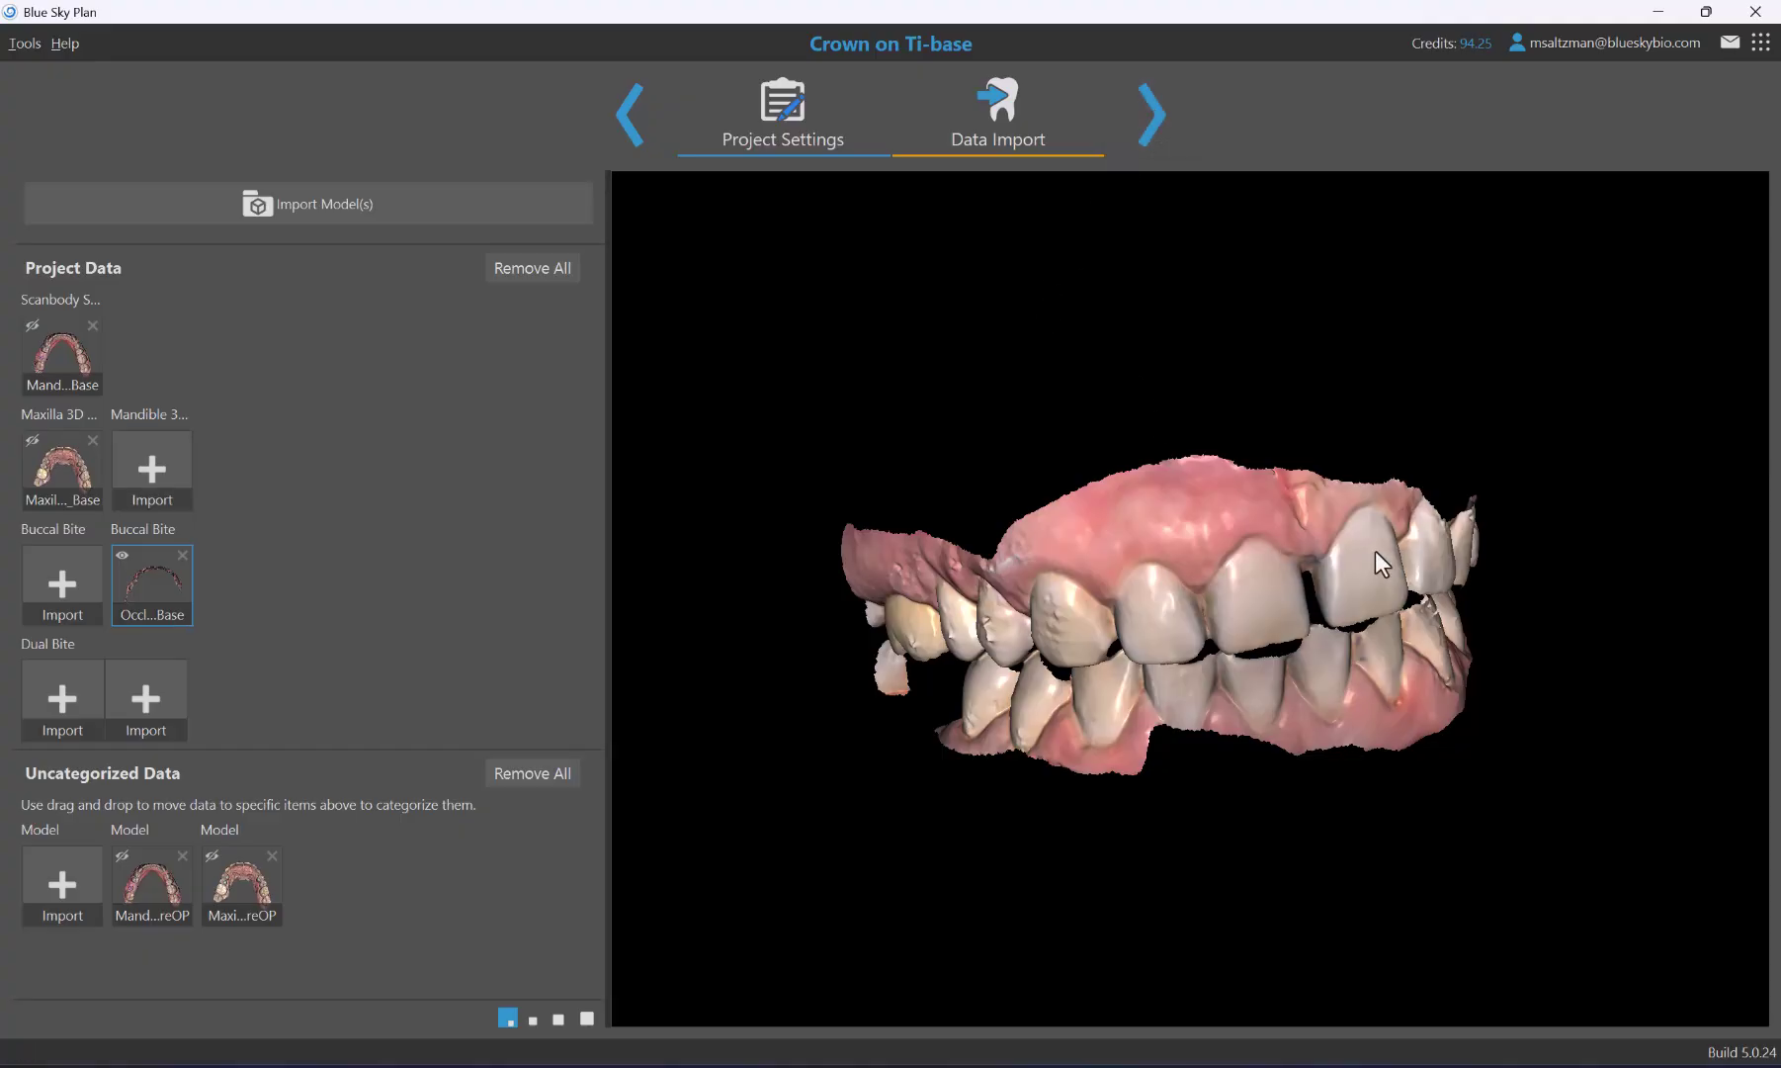
left_click_drag(1514, 666, 1566, 615)
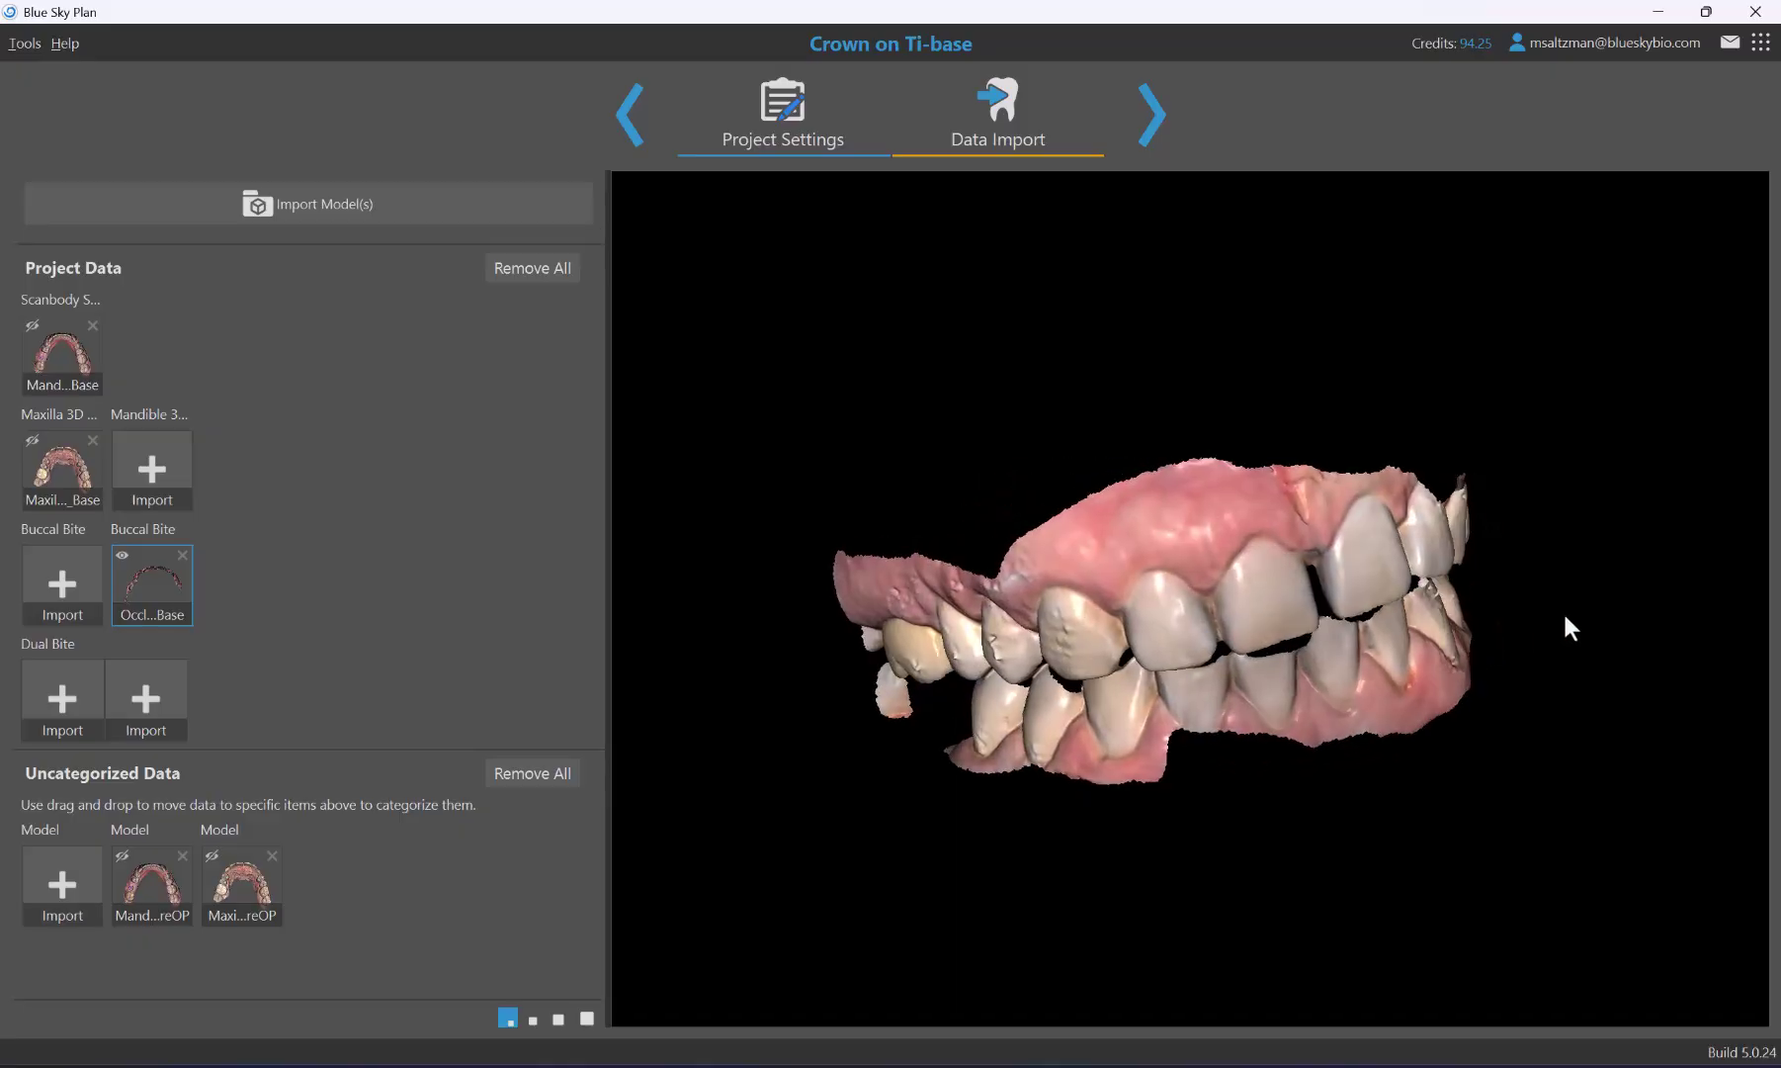